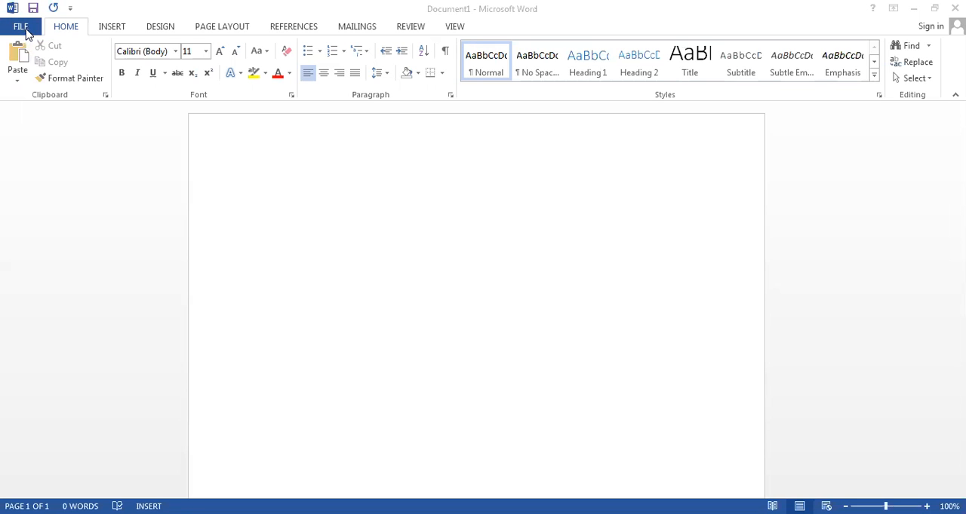
click(21, 27)
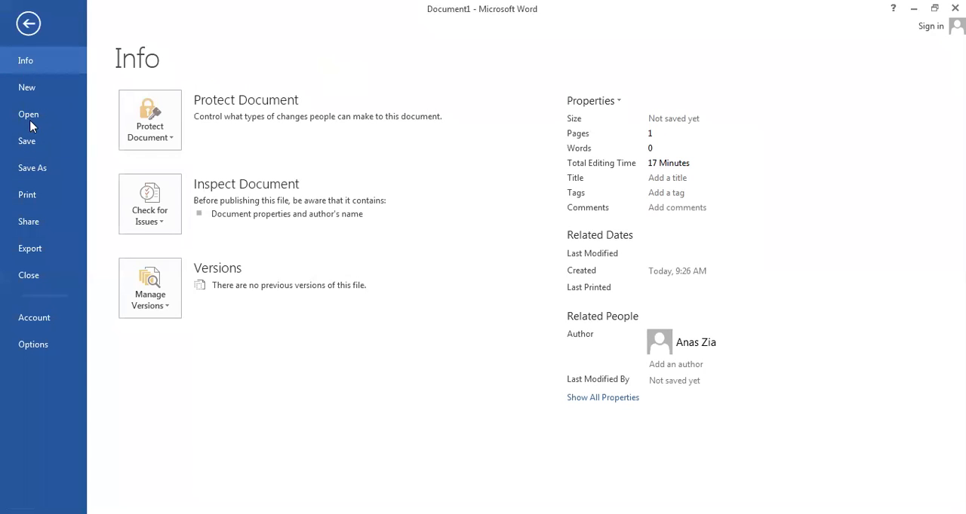
click(28, 24)
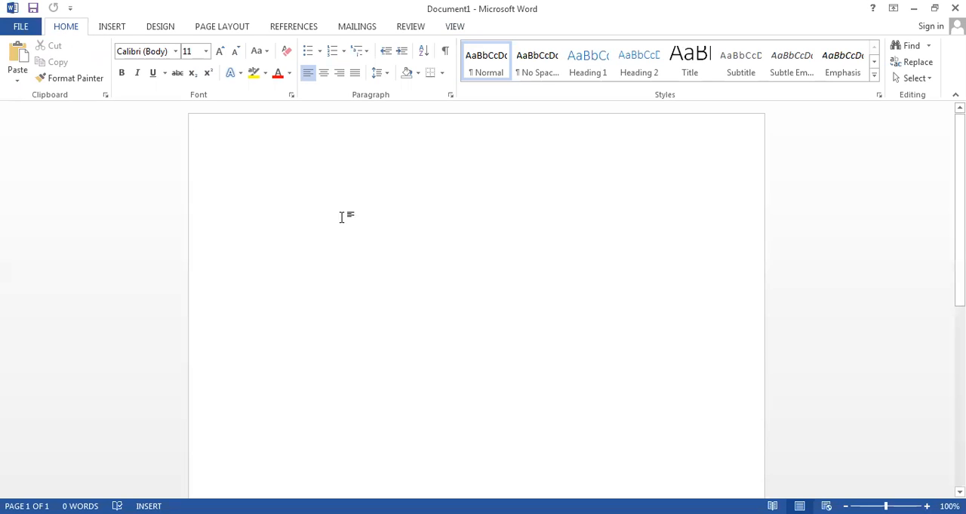
- Enter a line of random letters on the blank page and delete it
text(jdsgkgrdvlkhvlasdhvkvhldhvsjvlhdsvavlads)
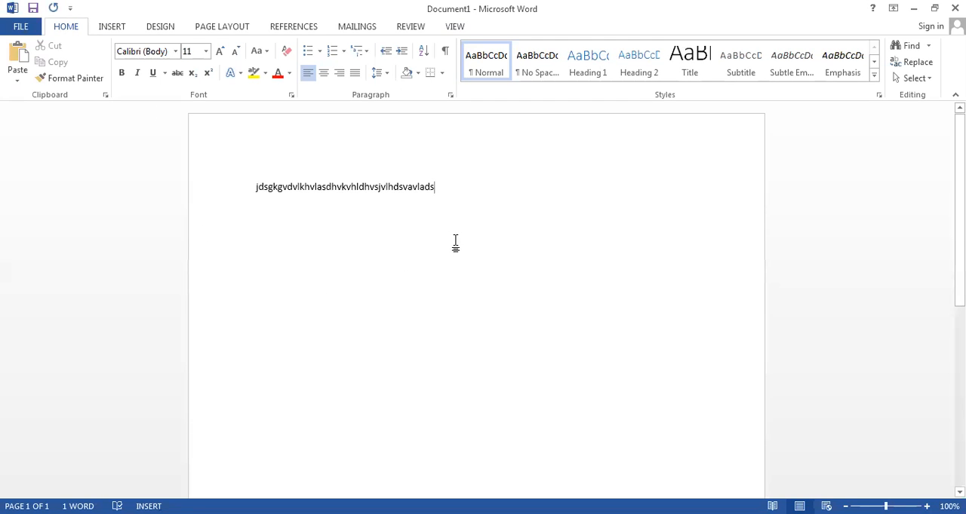
drag(457, 190, 203, 121)
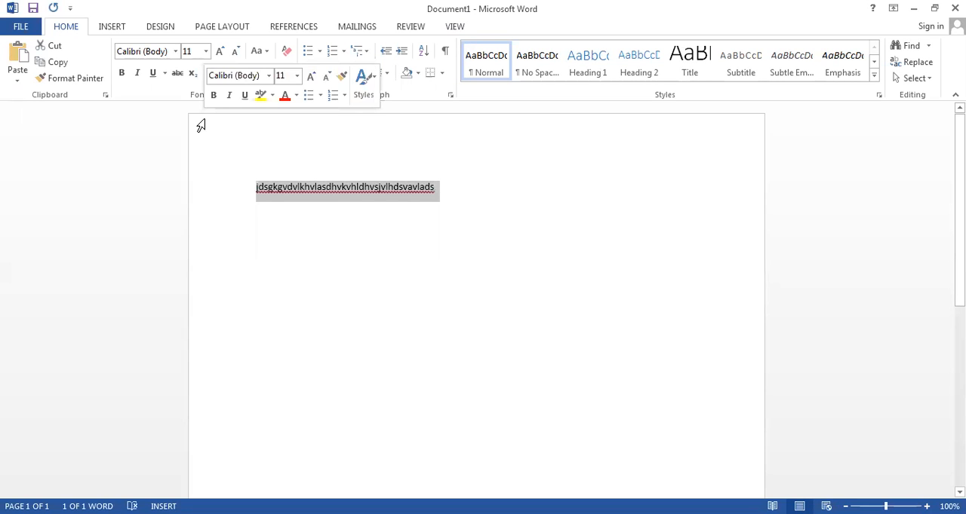
key(Delete)
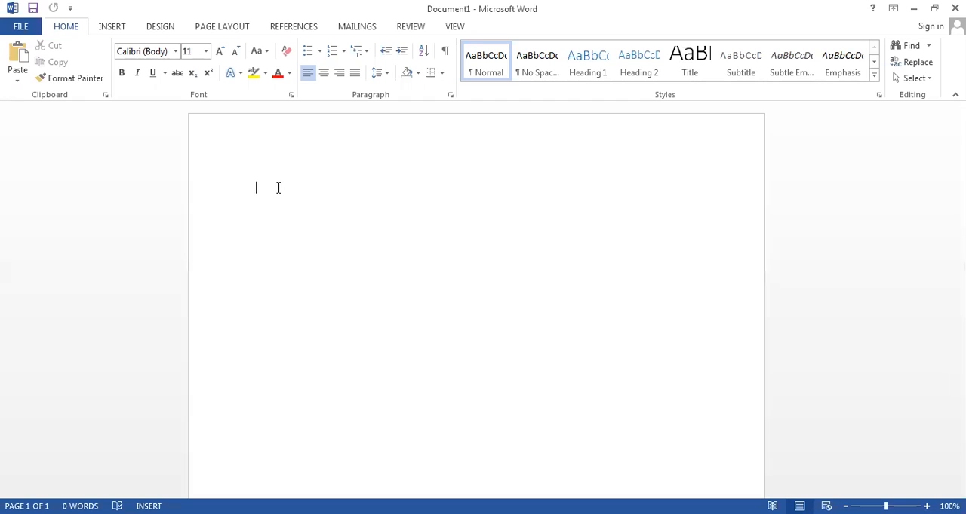
- Generate the default sample paragraphs on the blank page with the =rand() function
text(=rand())
key(Return)
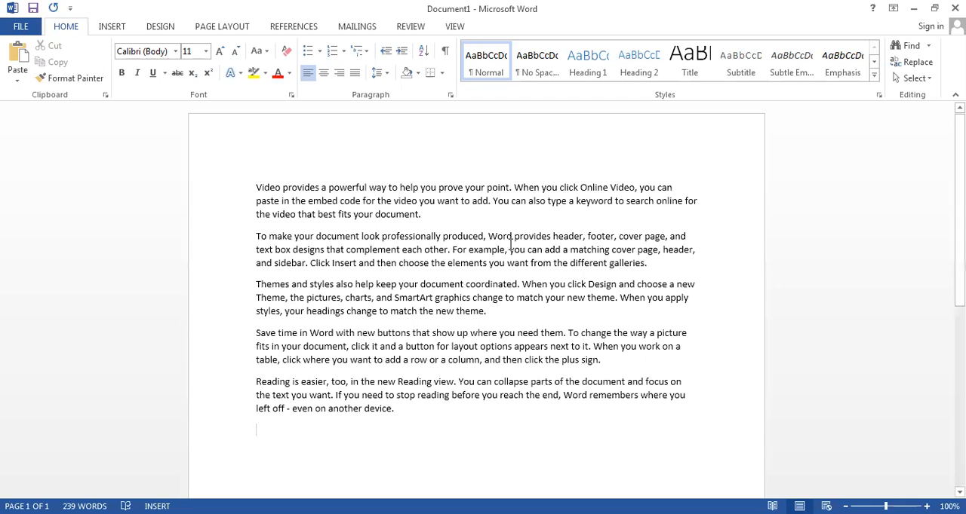
- Clear all sample text from the page and generate the default paragraphs again with =rand()
drag(393, 410, 212, 179)
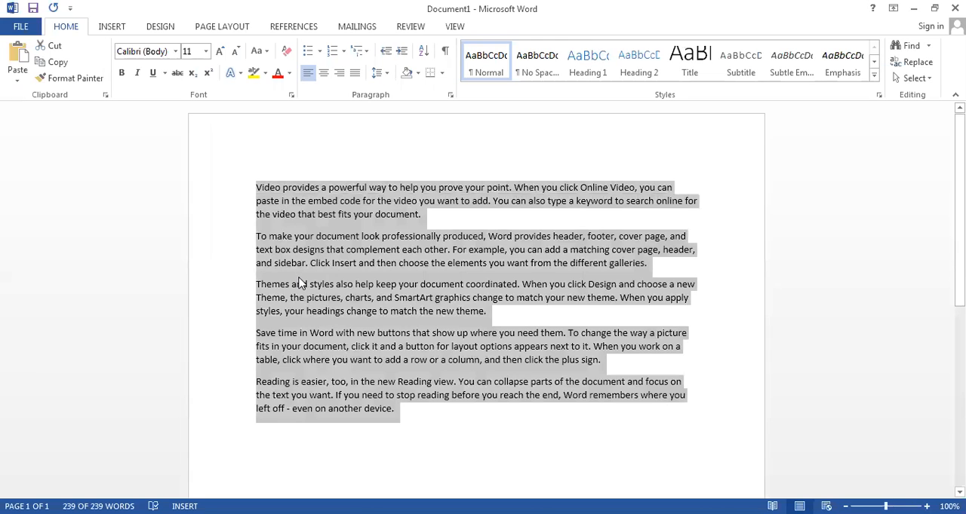
key(Delete)
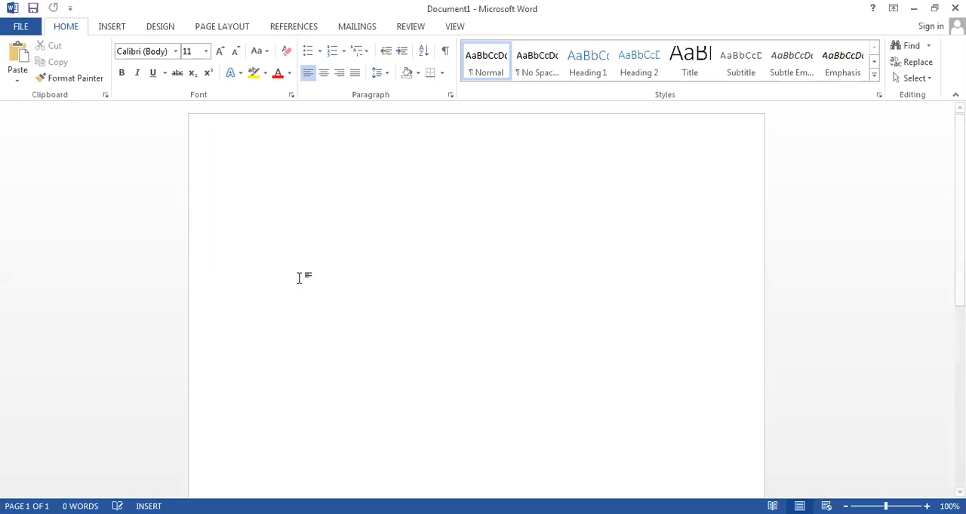
text(=)
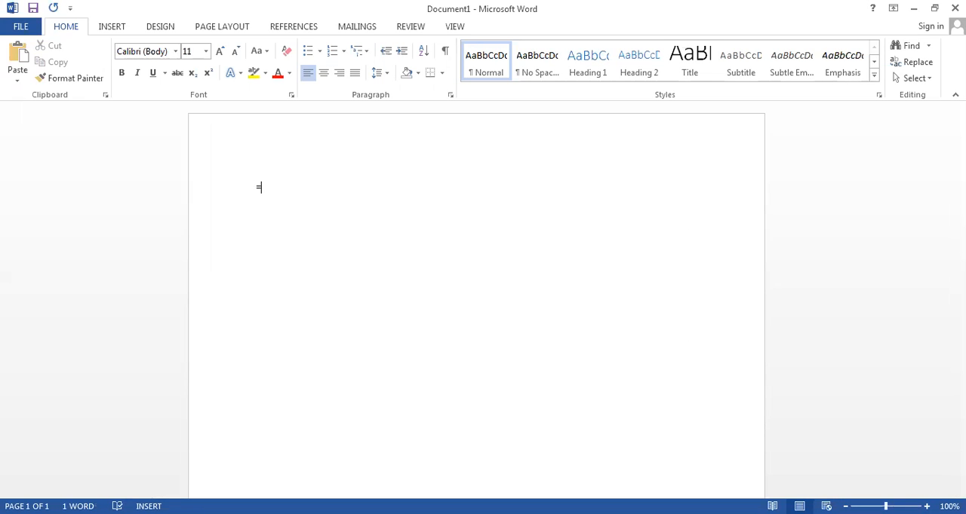
text(rand())
key(Return)
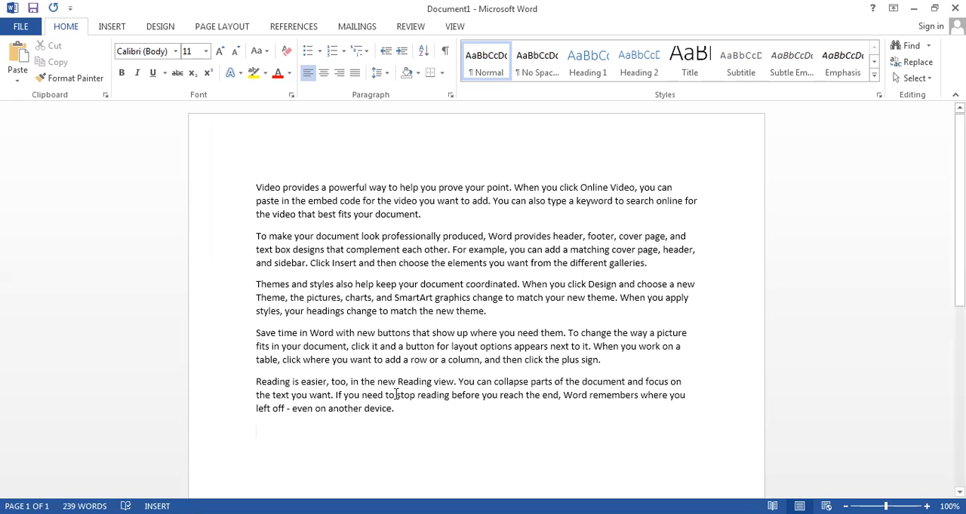
- Replace the whole page content with one sample paragraph of three sentences using =rand(1, 3)
drag(407, 427, 273, 286)
key(ctrl+a)
key(Delete)
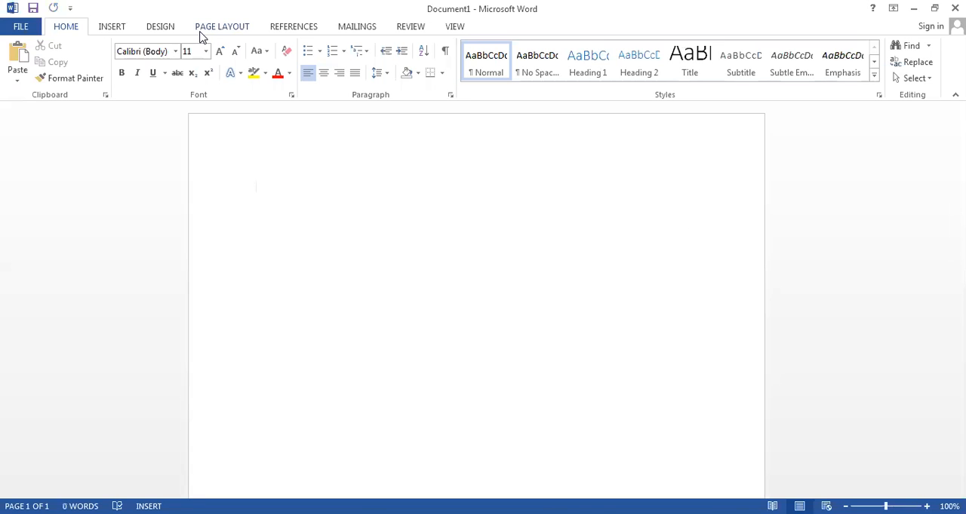
text(=rand9)
key(BackSpace)
text((1, 3))
key(Return)
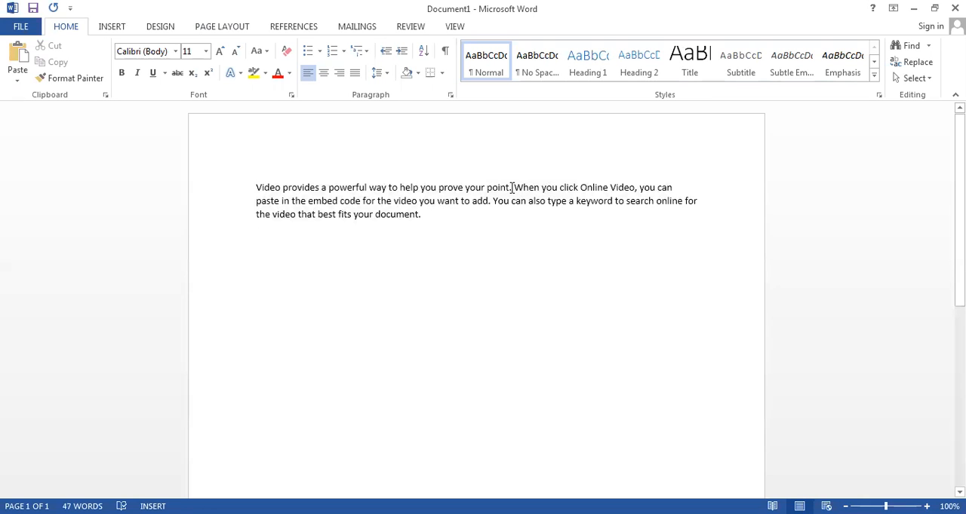
- Highlight each of the three sentences of the sample paragraph in turn to check their number
drag(512, 187, 251, 189)
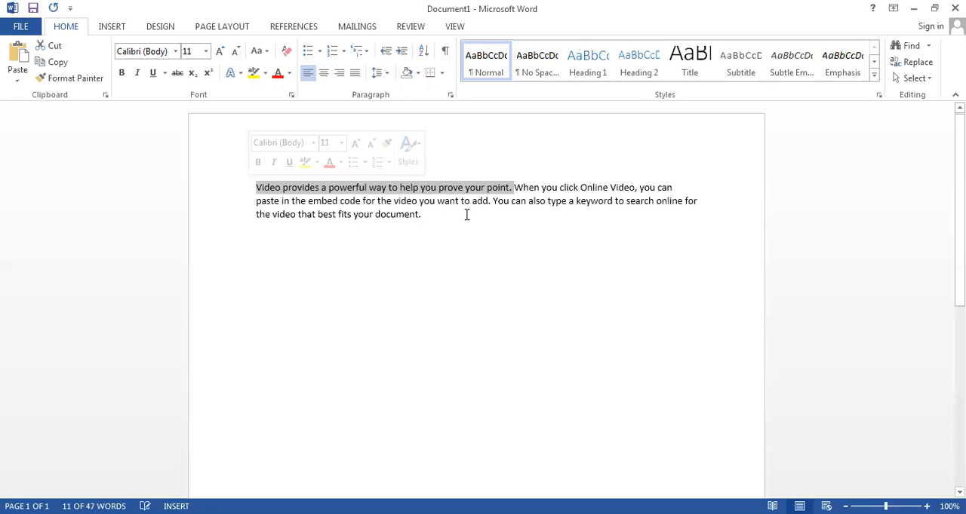
drag(515, 188, 494, 204)
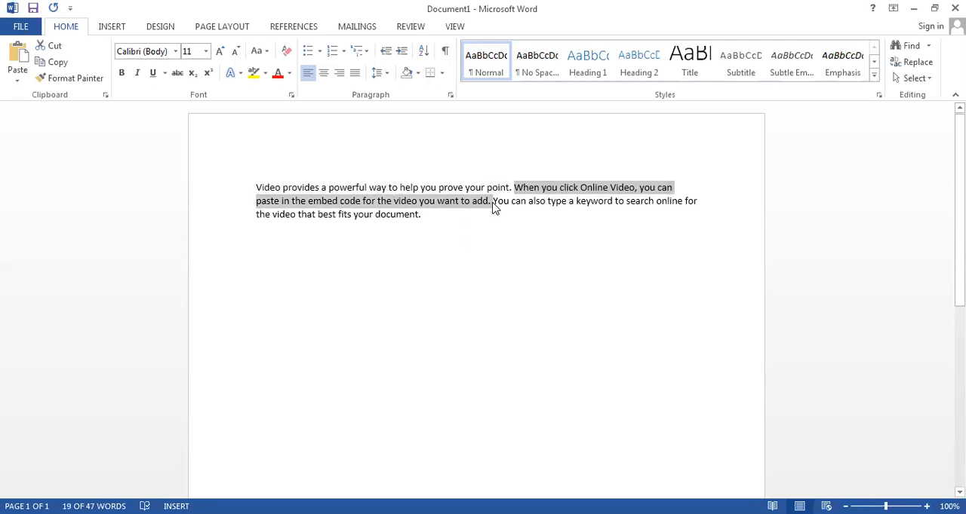
click(494, 202)
drag(494, 203, 644, 259)
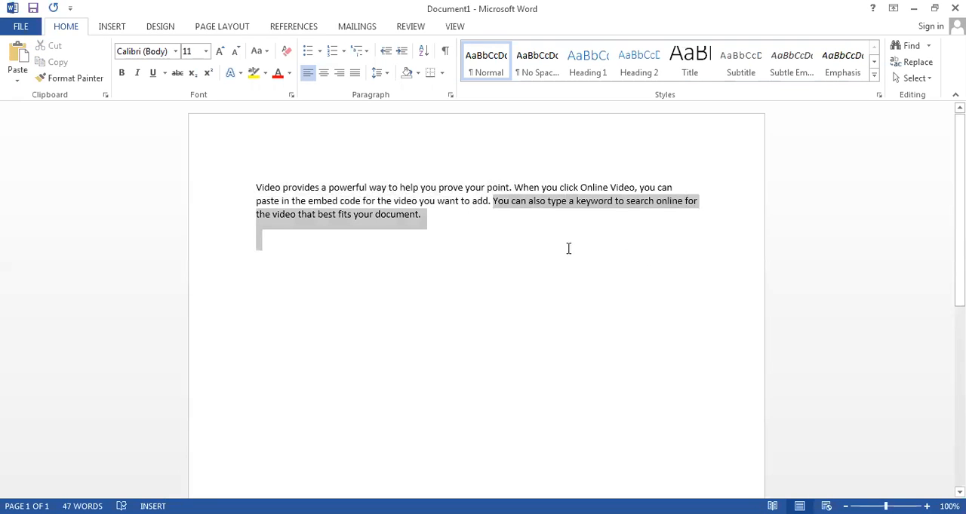
drag(510, 231, 422, 231)
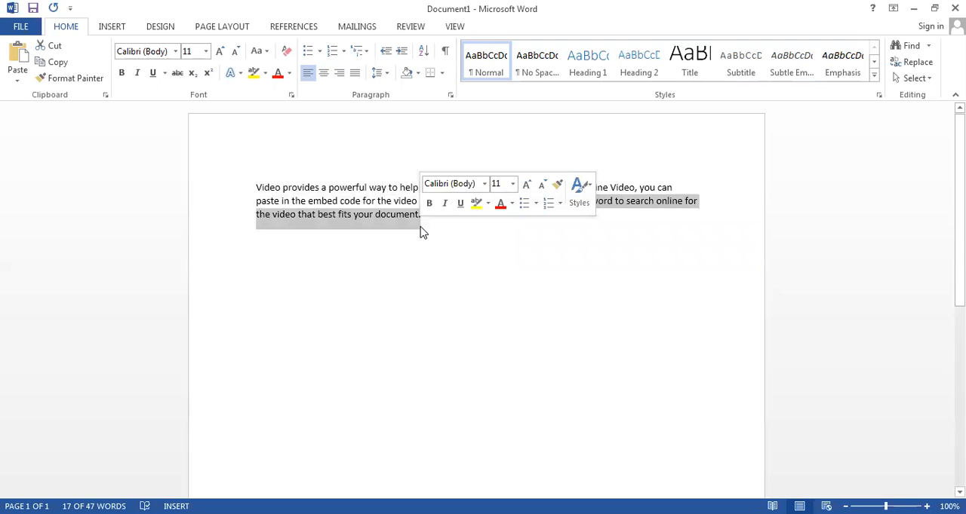
- Replace the sample text with one paragraph of five sentences using =rand (1, 5)
drag(438, 223, 185, 158)
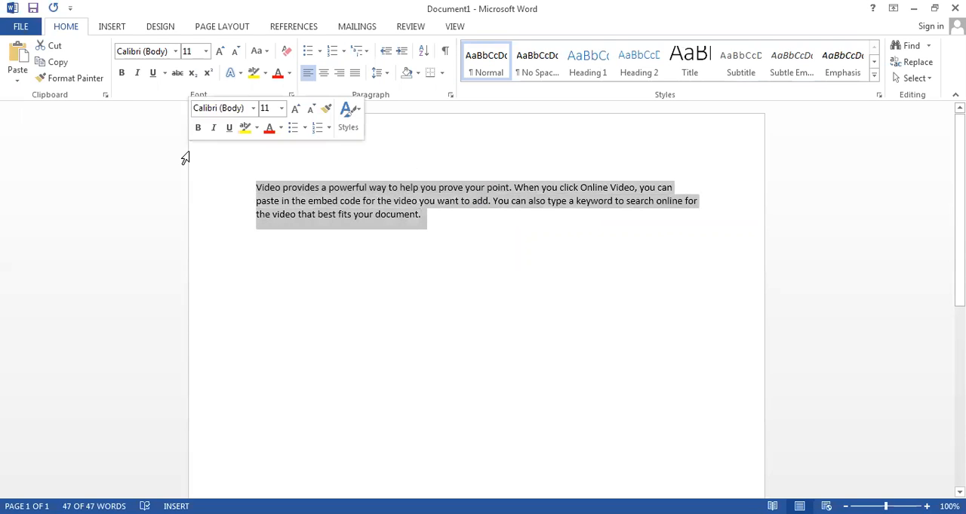
key(Delete)
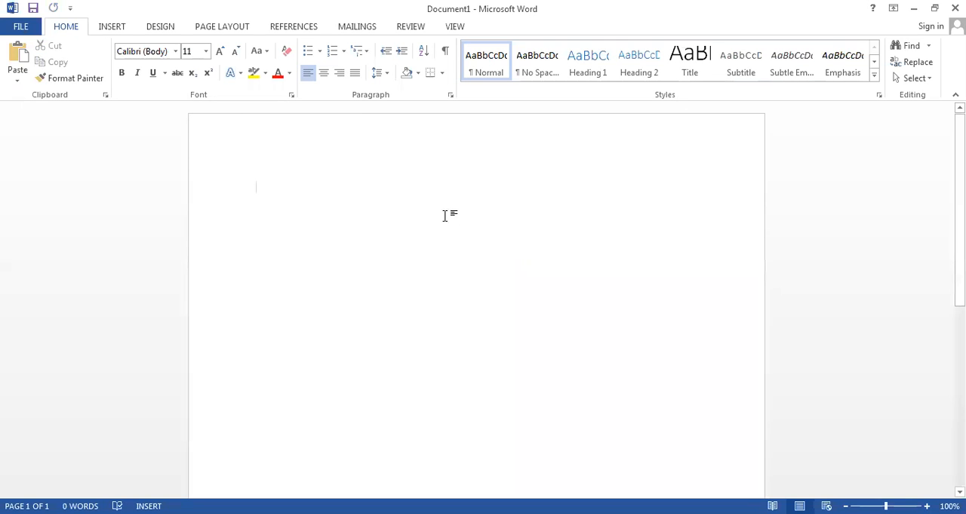
text(=)
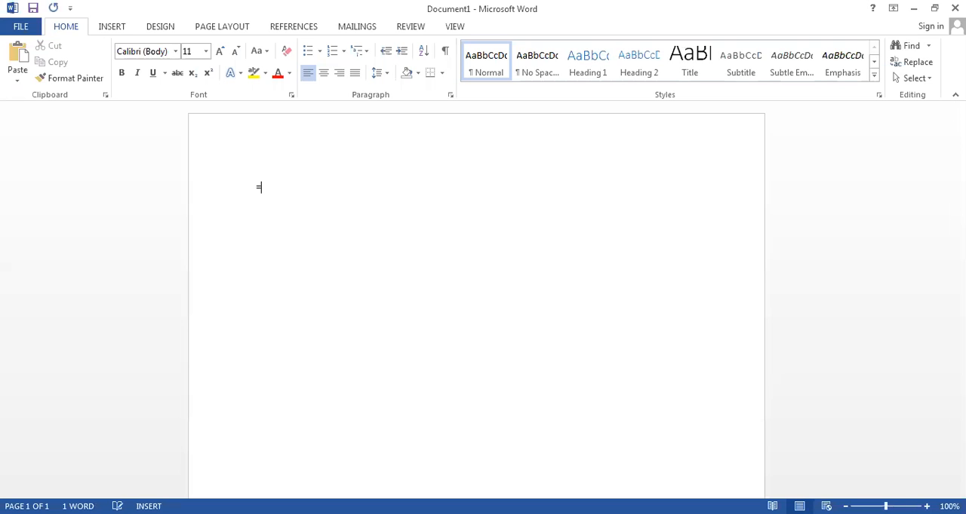
text( r)
key(BackSpace)
key(BackSpace)
text(rand (1, 5))
key(Return)
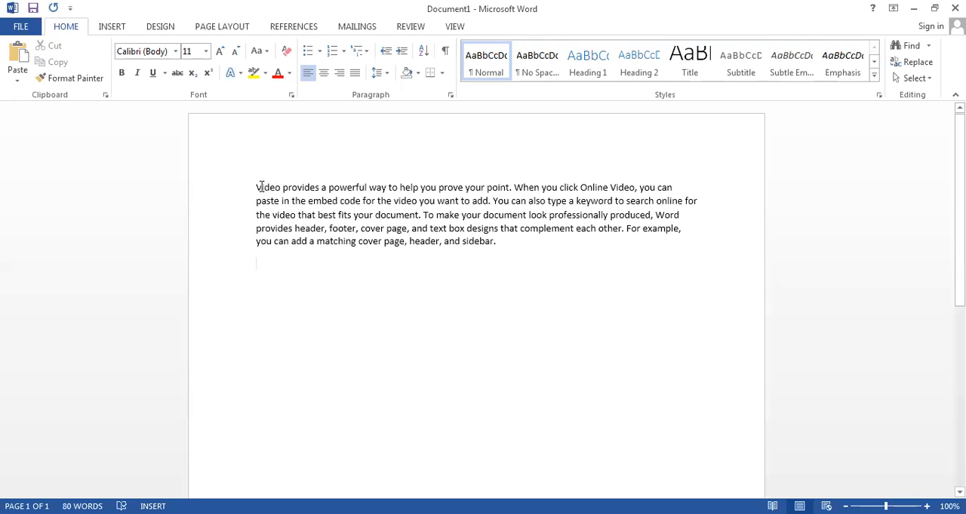
- Delete the five-sentence paragraph and fill the page with the default sample paragraphs using =rand()
drag(257, 187, 498, 202)
click(516, 188)
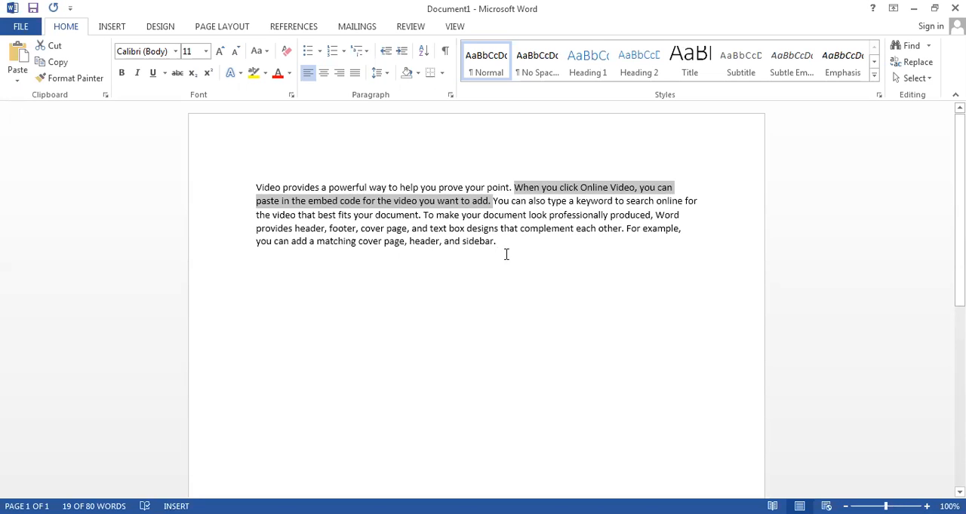
triple_click(207, 146)
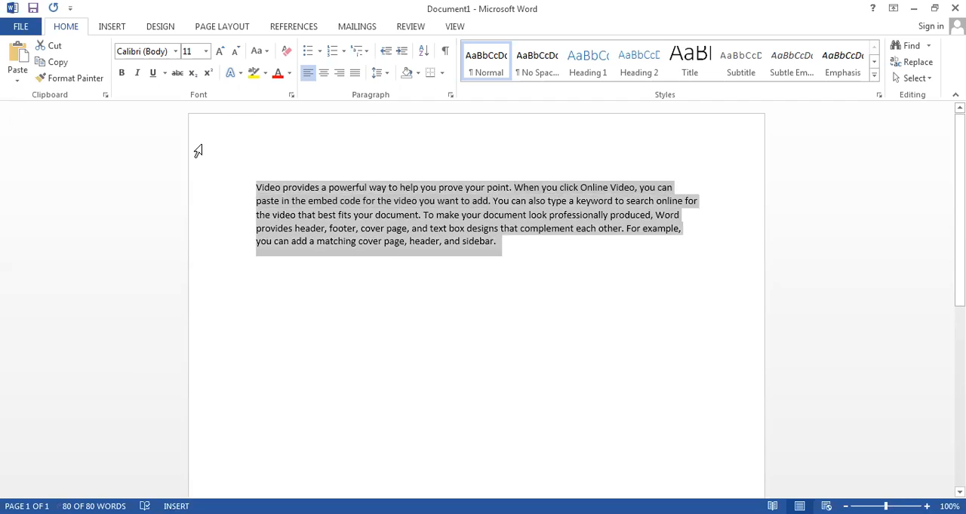
key(Delete)
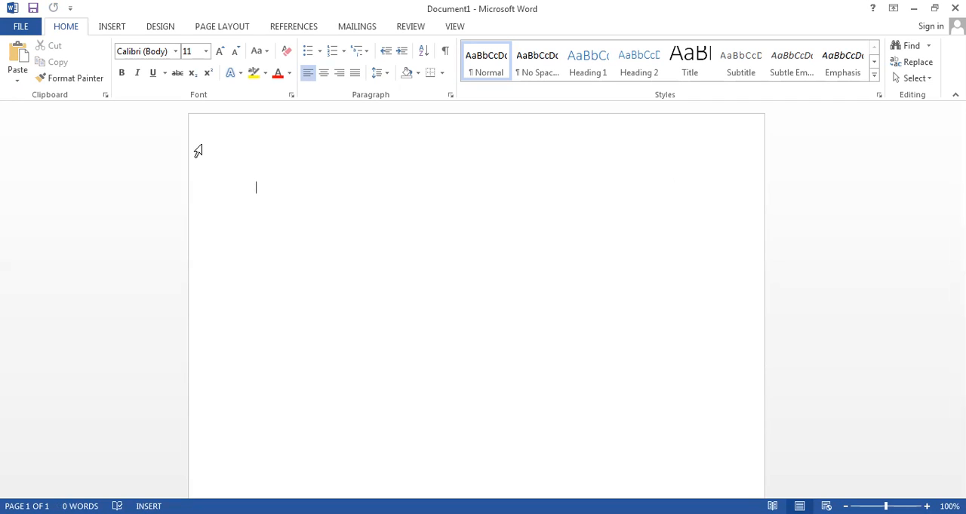
text(=ram)
key(Return)
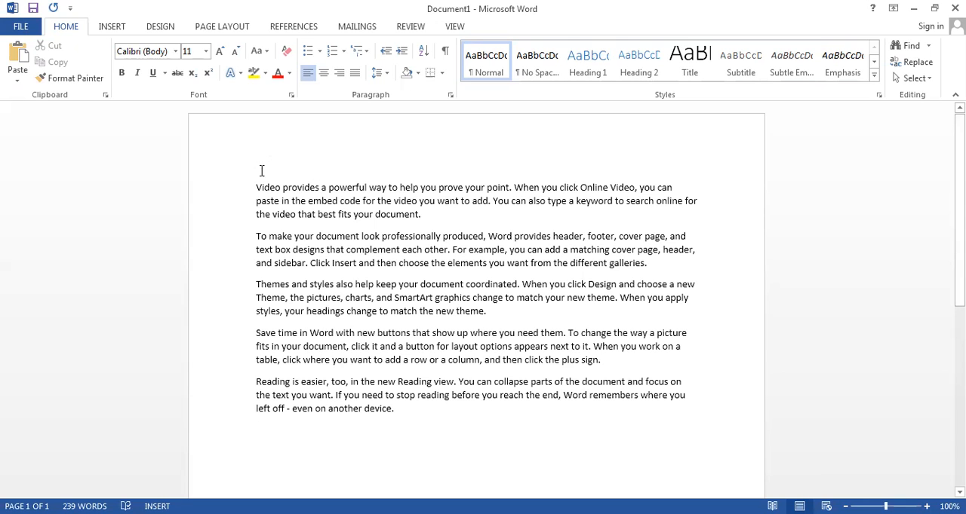
- Insert the title "Story of a Student" on a new line above the first paragraph
key(Return)
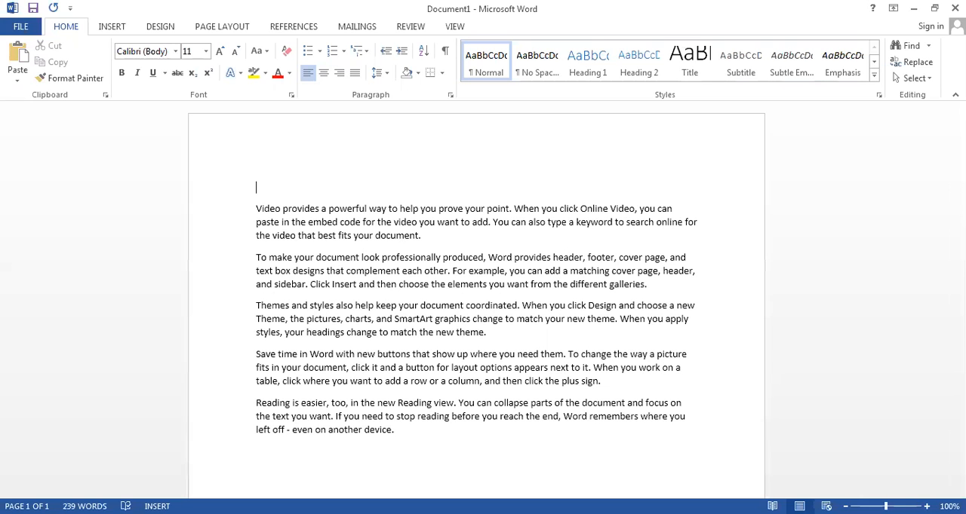
text(Story of a Student)
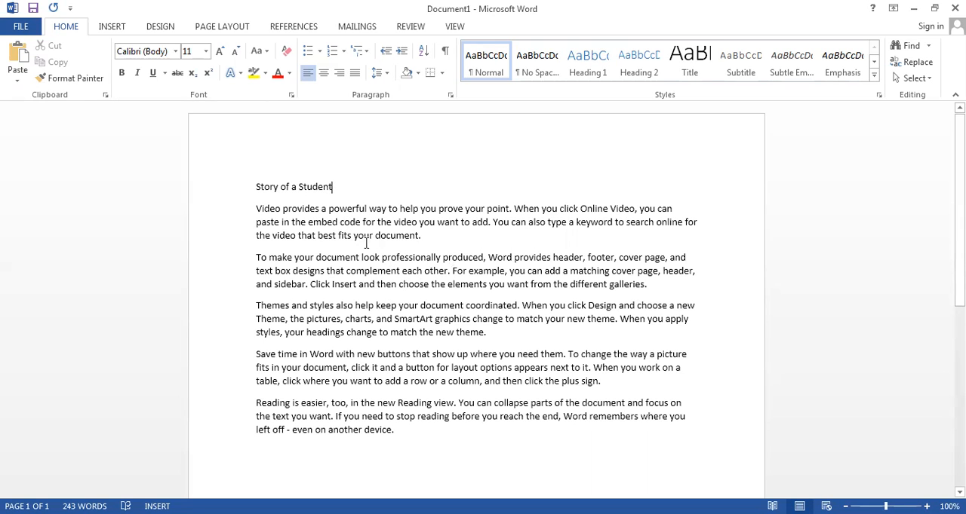
- Highlight the title, the first paragraph, the second paragraph and the text as a whole in turn to review the document's parts
triple_click(254, 188)
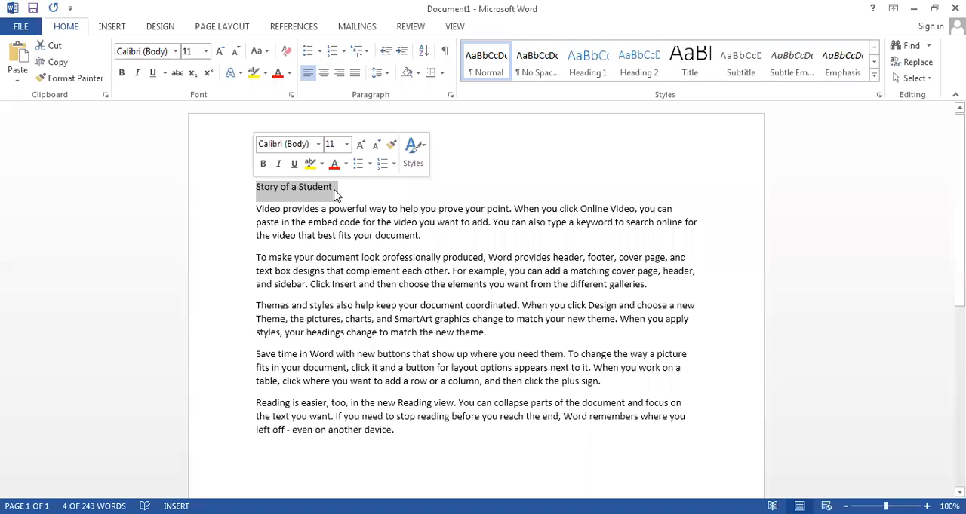
click(257, 211)
triple_click(258, 213)
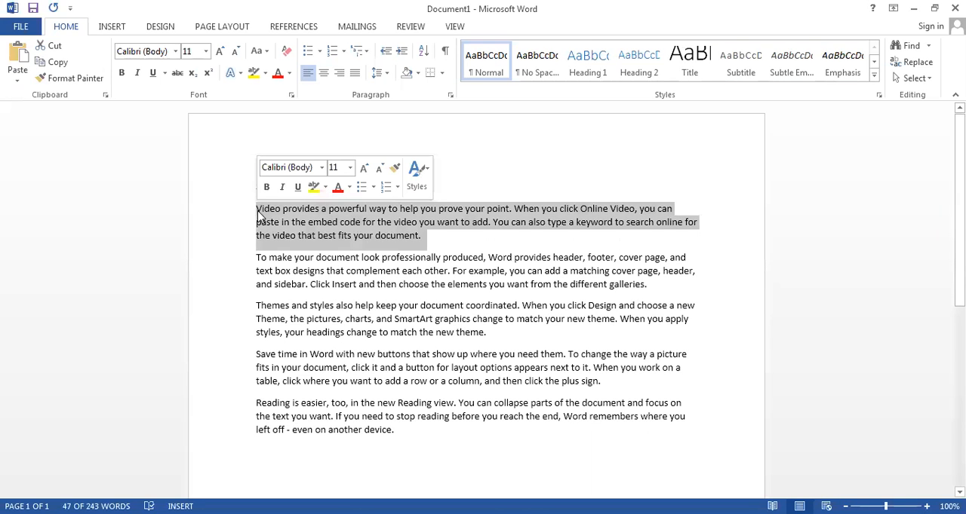
triple_click(257, 261)
click(256, 260)
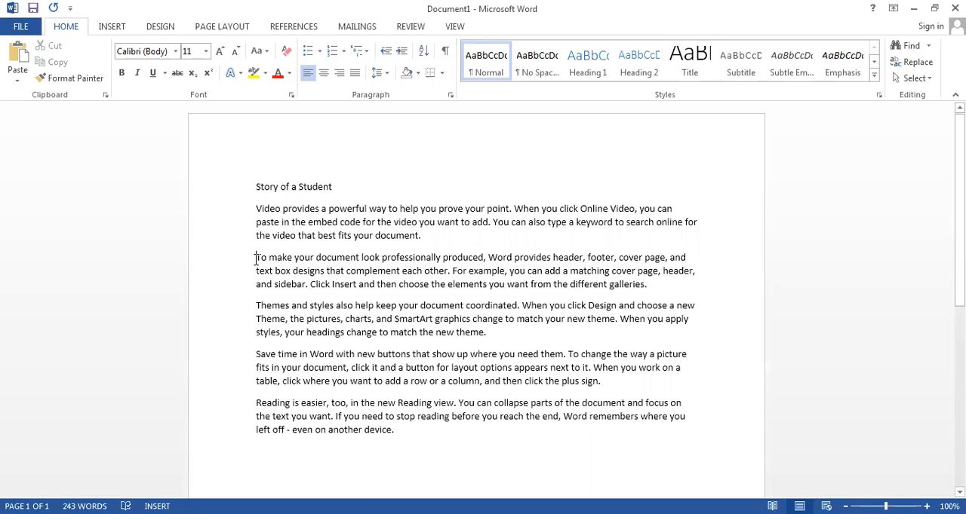
triple_click(256, 260)
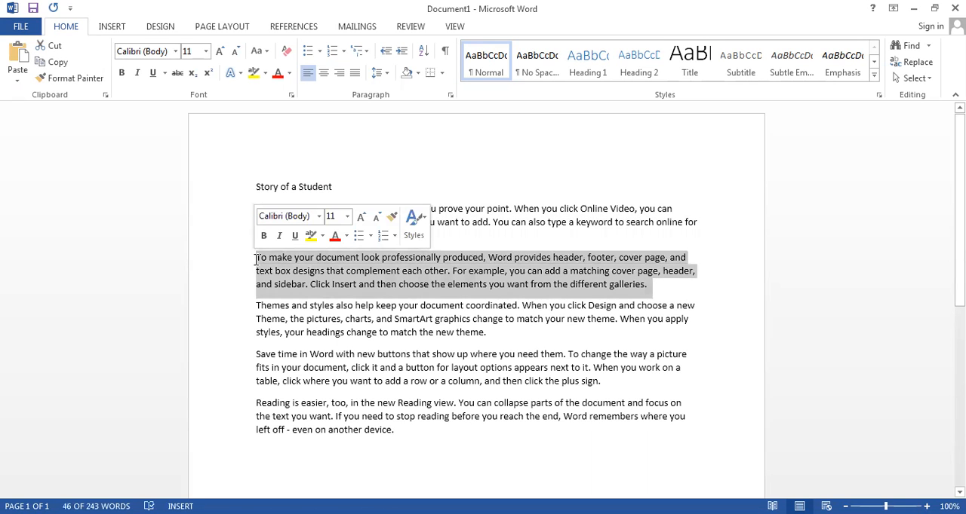
click(306, 184)
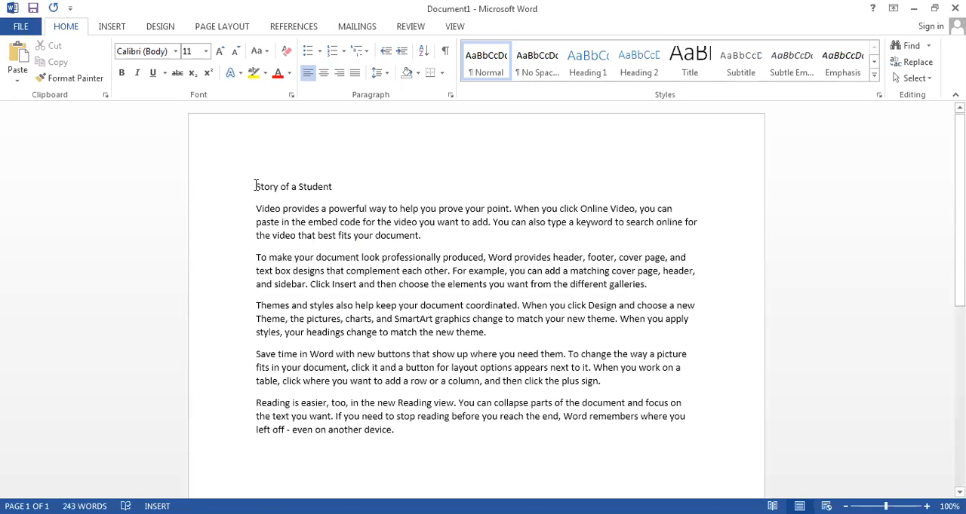
drag(255, 186, 398, 421)
click(350, 188)
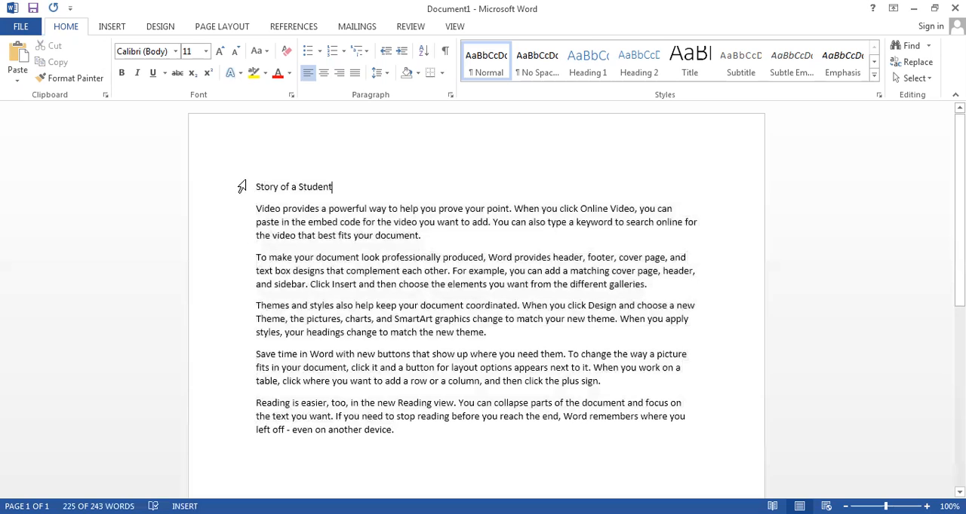
- Change the font of the title "Story of a Student" to Algerian
drag(255, 187, 358, 190)
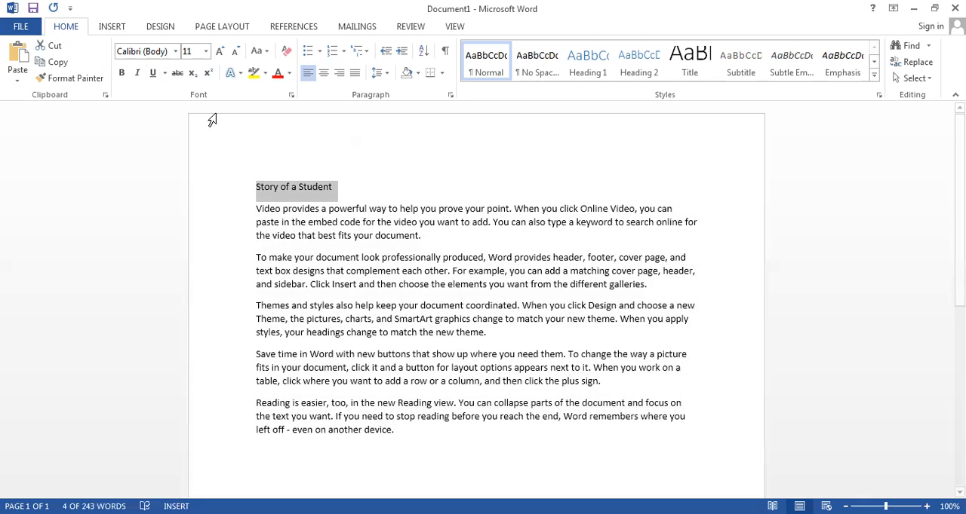
click(174, 53)
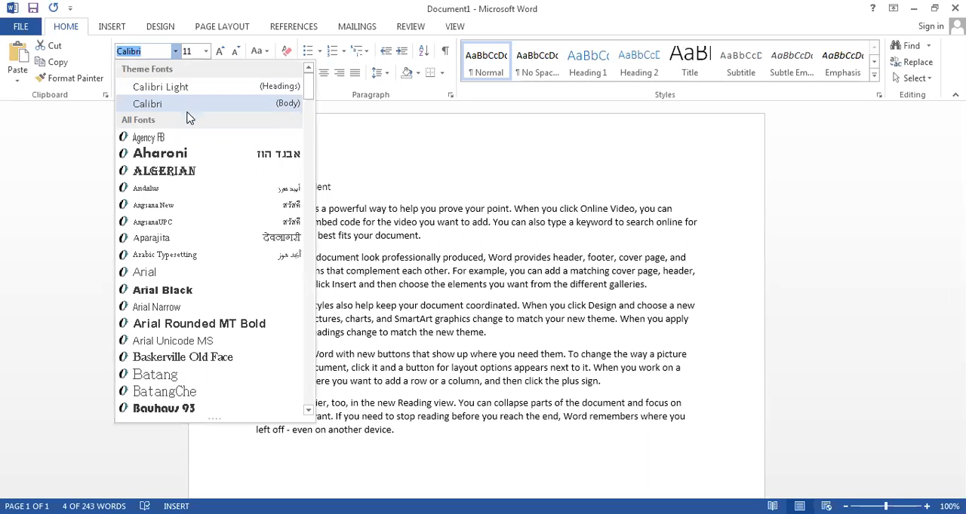
click(181, 174)
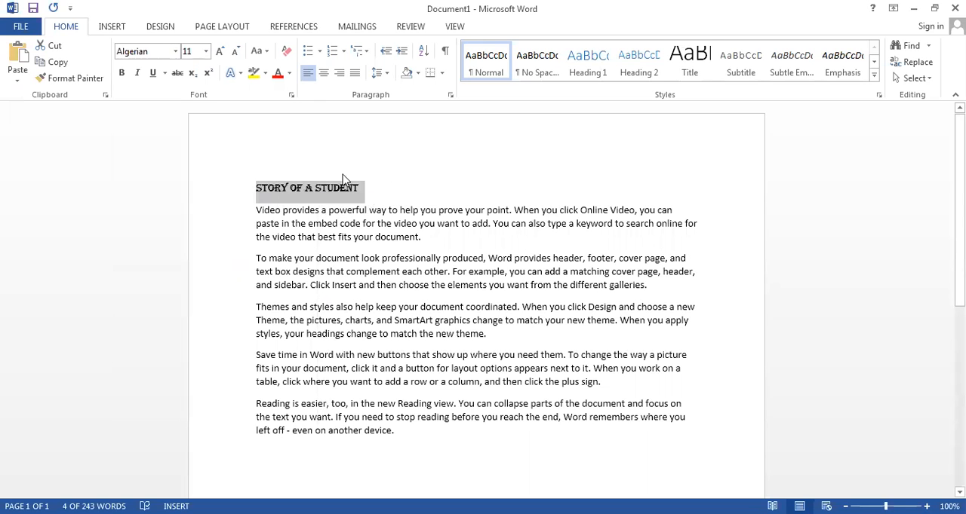
- Change the font of the selected title "Story of a Student" to Arial Black
click(176, 52)
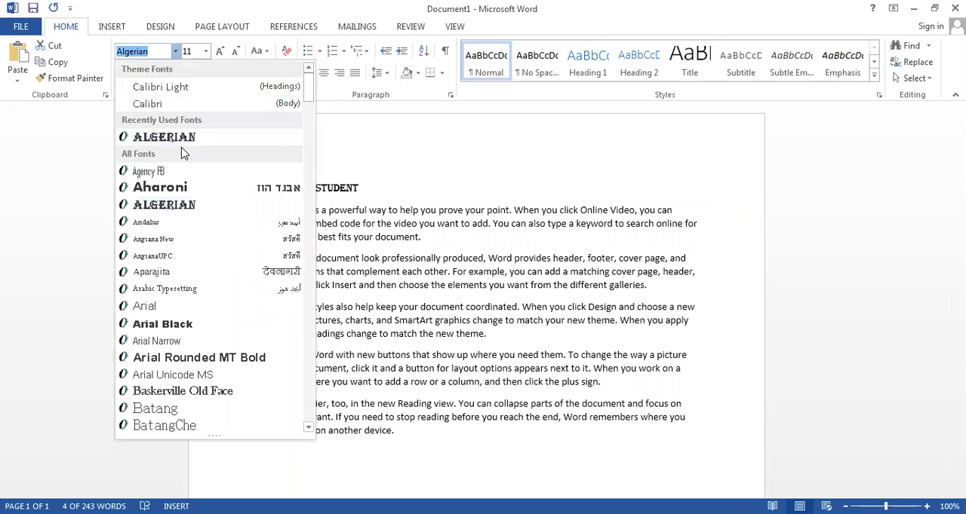
key(Down)
key(Down)
key(Down)
key(Down)
key(Down)
key(Down)
key(Down)
key(Down)
key(Down)
key(Down)
key(Down)
key(Down)
key(Down)
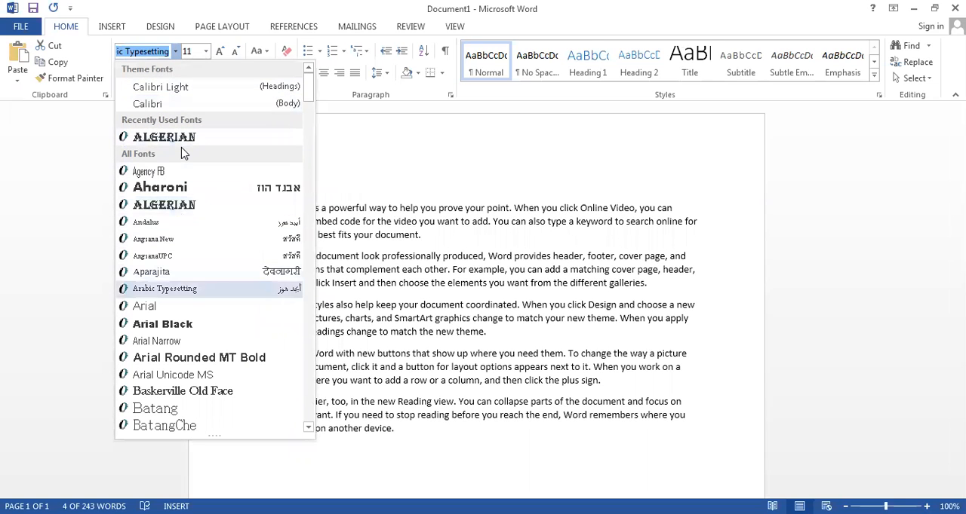
key(Return)
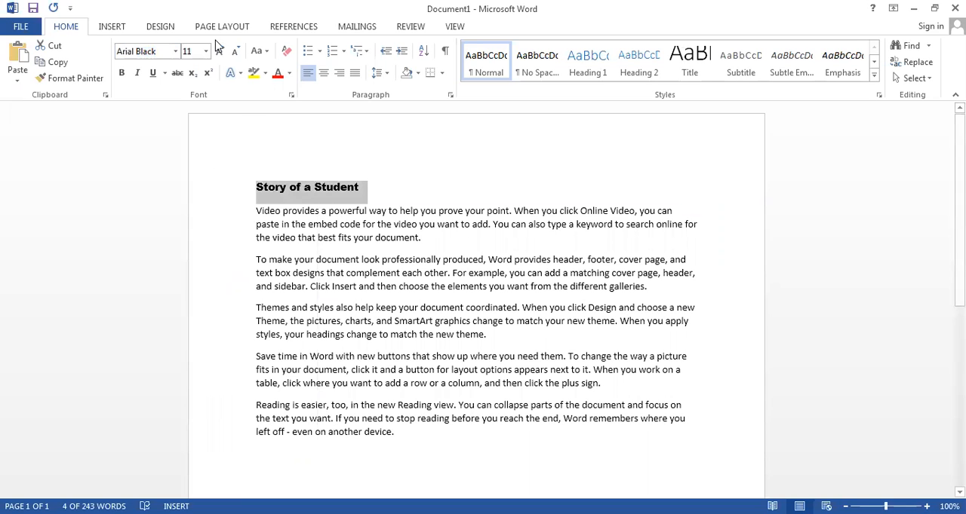
- Preview various fonts on the title "Story of a Student" and set it to Times New Roman
click(180, 54)
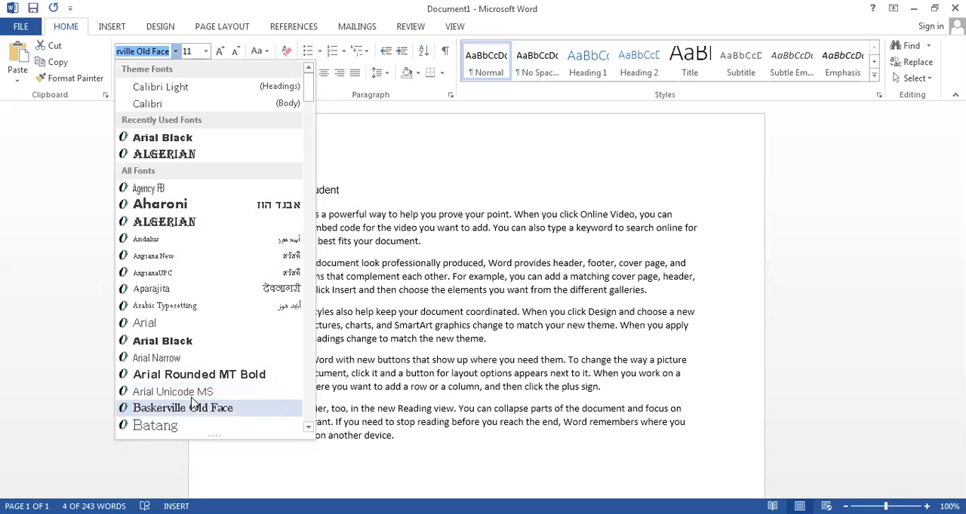
scroll(192, 404, down, 3)
key(Down)
key(Down)
key(Down)
key(Down)
key(Down)
key(Down)
key(Down)
key(Down)
key(Down)
key(Down)
key(Down)
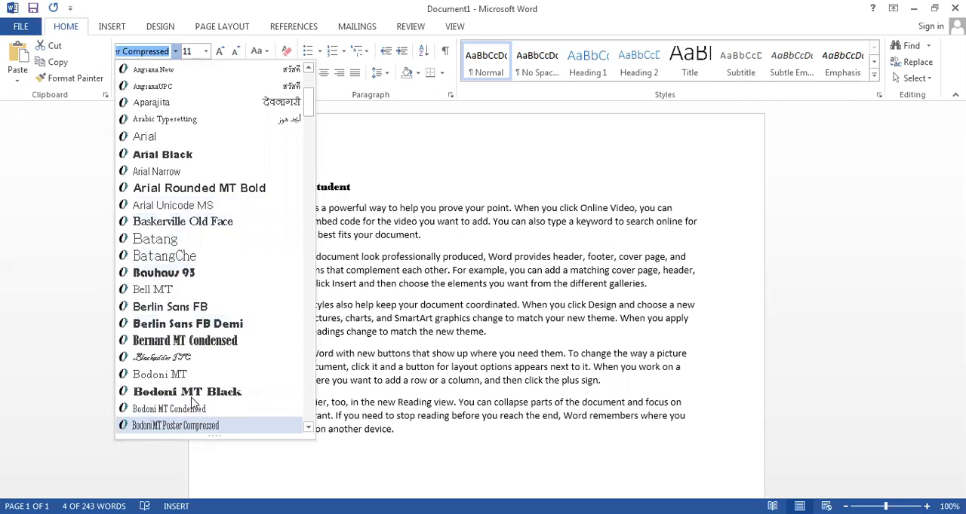
key(Down)
key(Down)
key(Down)
key(Down)
key(Down)
key(Down)
key(Down)
key(Down)
key(Down)
key(Down)
key(Down)
key(Down)
key(Down)
key(Down)
key(Down)
key(Down)
key(Down)
key(Down)
key(Down)
key(Down)
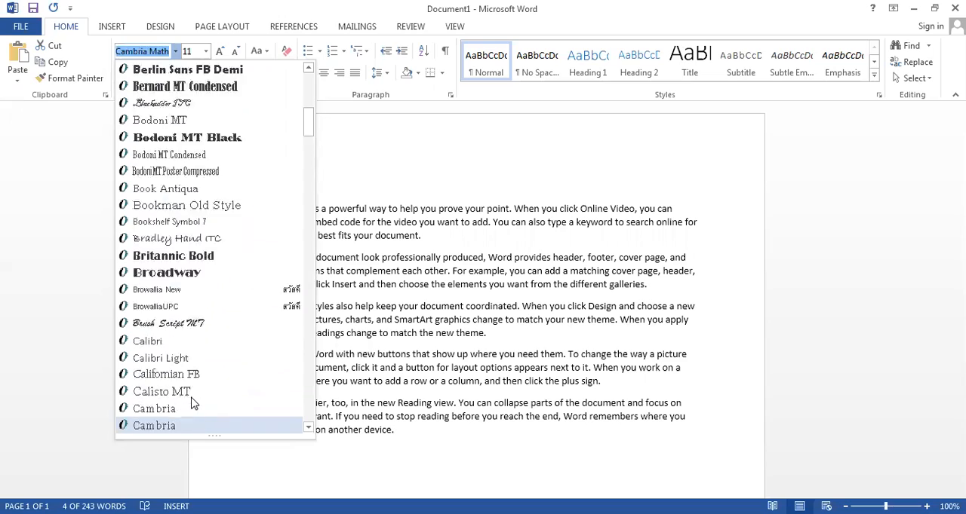
key(Down)
key(Down)
key(Down)
key(Down)
key(Down)
key(Down)
key(Down)
key(Down)
key(Down)
key(Down)
key(Down)
key(Down)
key(Down)
key(Down)
key(Down)
key(Down)
key(Down)
key(Down)
key(Down)
key(Down)
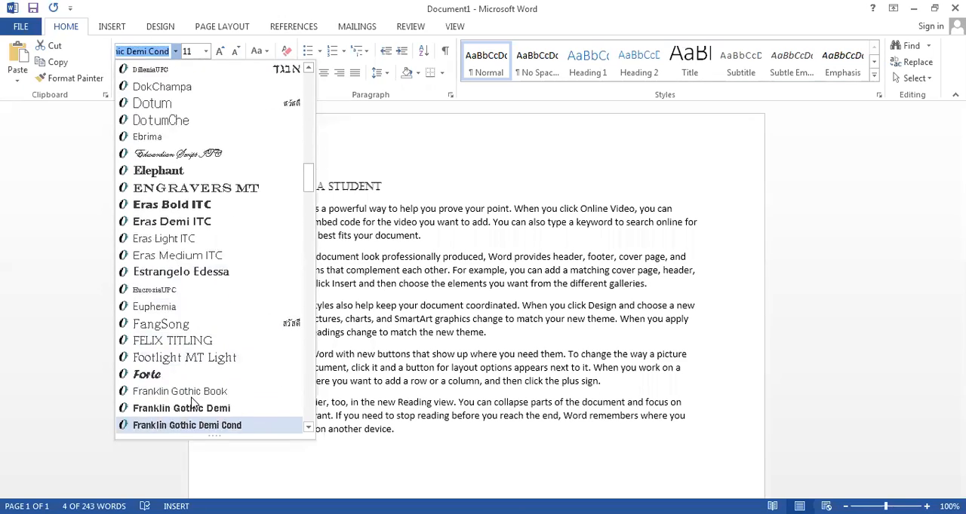
key(Down)
key(Down)
key(Down)
key(Down)
key(Down)
key(Down)
key(Down)
key(Down)
key(Down)
key(Down)
key(Down)
key(Down)
key(Down)
key(Down)
key(Down)
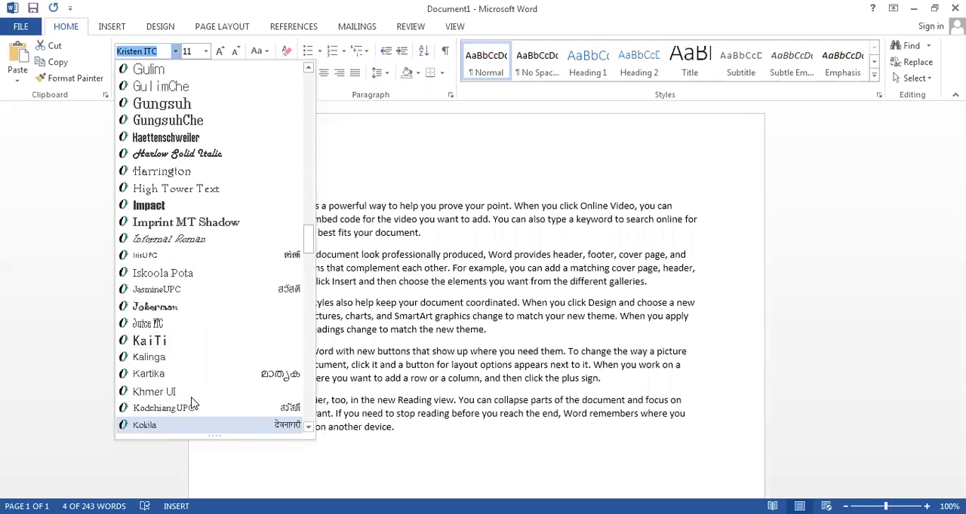
key(Down)
key(Down)
key(Down)
key(Down)
key(Down)
key(Down)
key(Down)
key(Down)
key(Down)
key(Down)
key(Down)
key(Down)
key(Down)
key(Down)
key(Down)
key(Down)
key(Down)
key(Down)
key(Down)
key(Down)
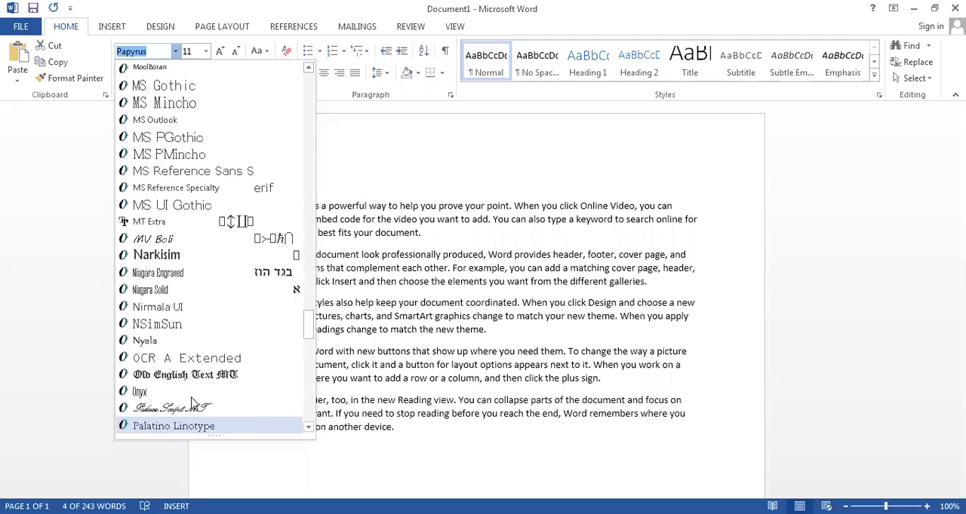
key(Down)
key(Down)
key(Down)
key(Down)
key(Down)
key(Down)
key(Down)
key(Down)
key(Down)
key(Down)
key(Down)
key(Down)
key(Down)
key(Down)
key(Down)
key(Down)
key(Down)
key(Down)
key(Up)
key(Up)
key(Up)
key(Up)
key(Up)
key(Up)
key(Up)
key(Up)
key(Up)
key(Up)
key(Up)
key(Up)
key(Up)
key(Up)
key(Up)
key(Up)
key(Up)
key(Up)
key(Up)
key(Up)
key(Down)
key(Down)
key(Down)
key(Down)
key(Down)
key(Down)
key(Down)
key(Down)
key(Down)
key(Down)
key(Down)
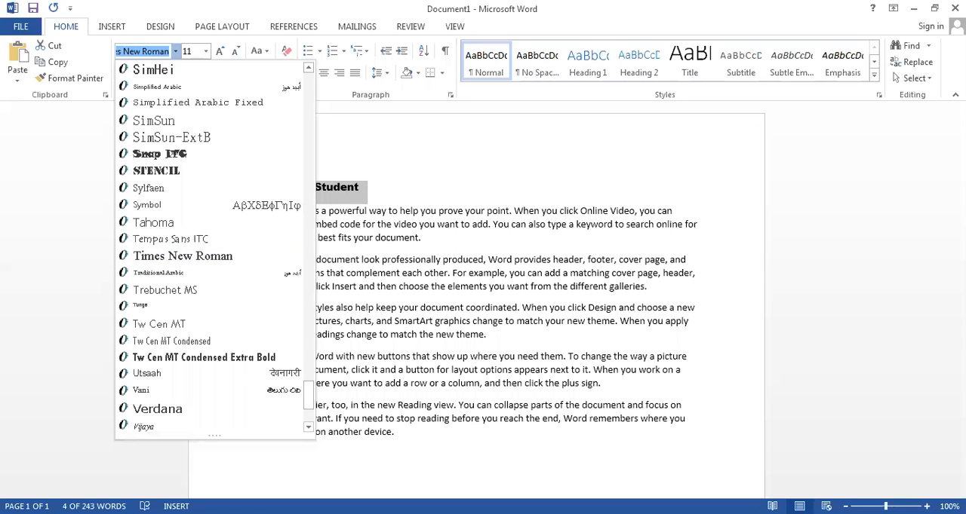
click(209, 256)
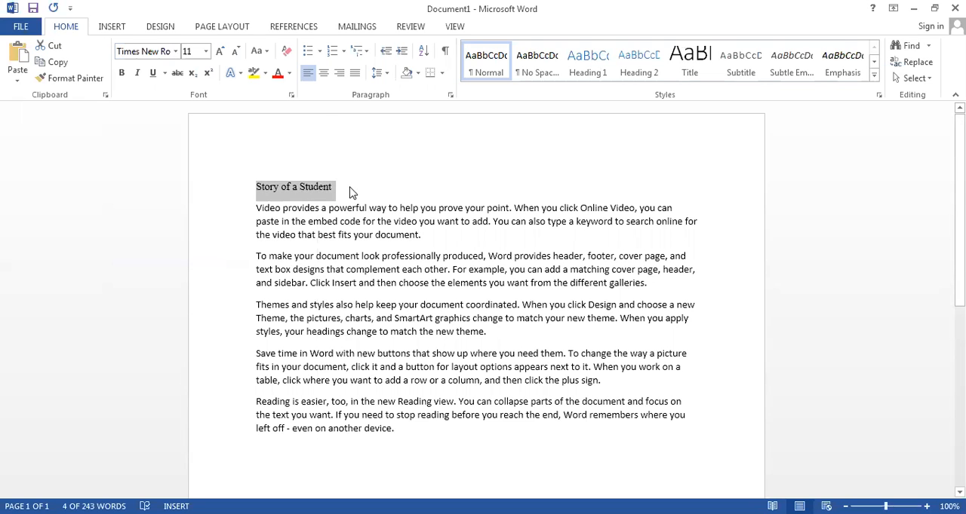
- Set the font of the title "Story of a Student" to Arial Black and deselect it
click(175, 51)
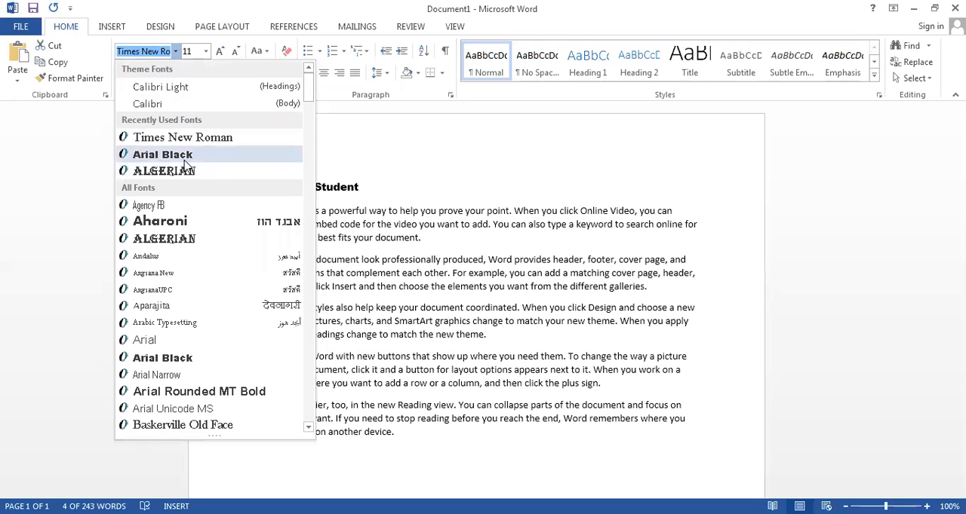
click(175, 359)
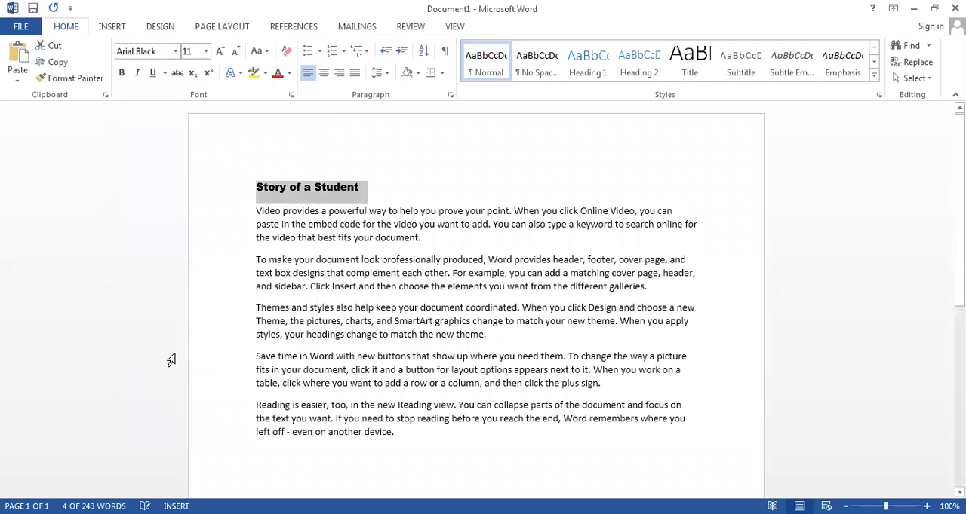
click(362, 190)
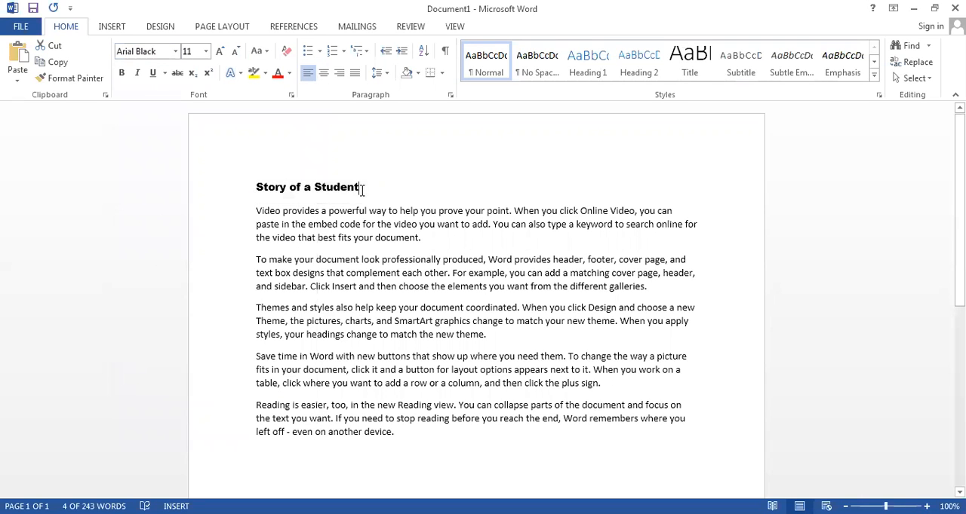
click(176, 51)
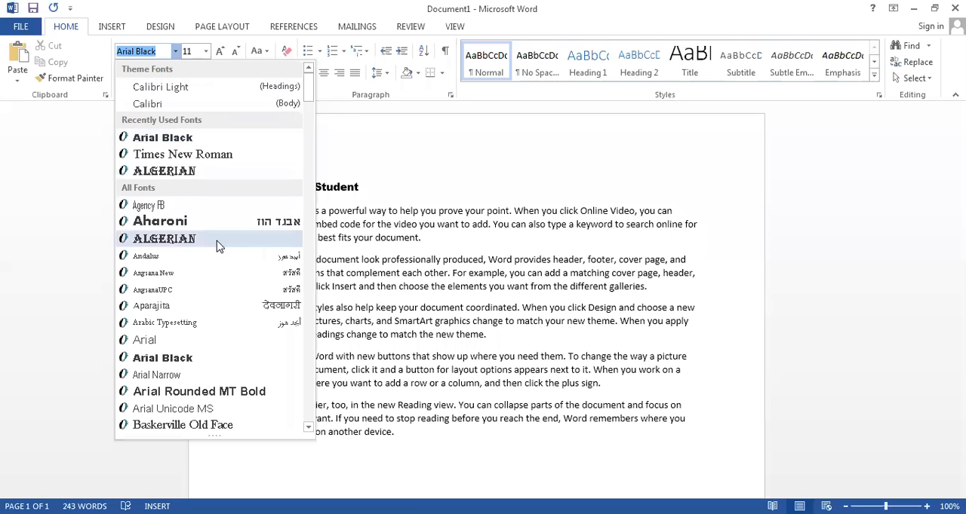
key(Down)
key(Down)
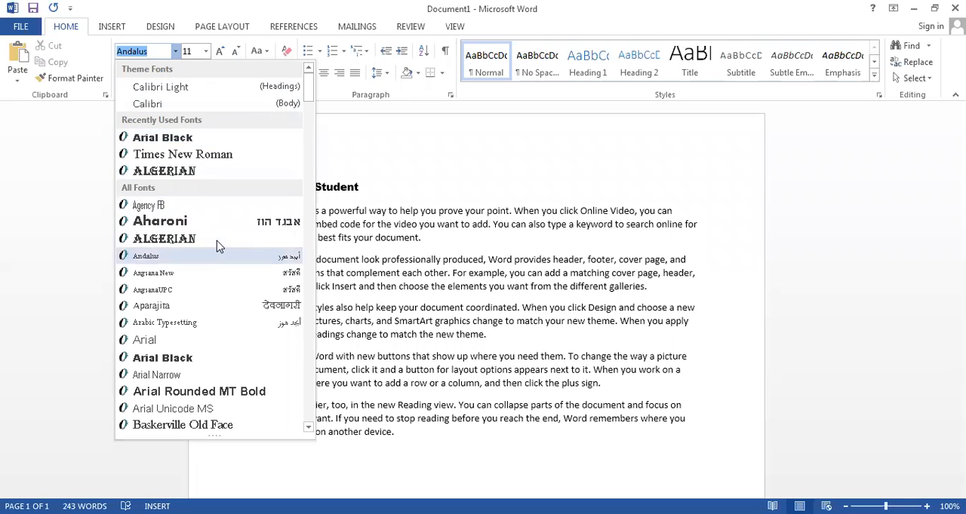
drag(463, 259, 433, 246)
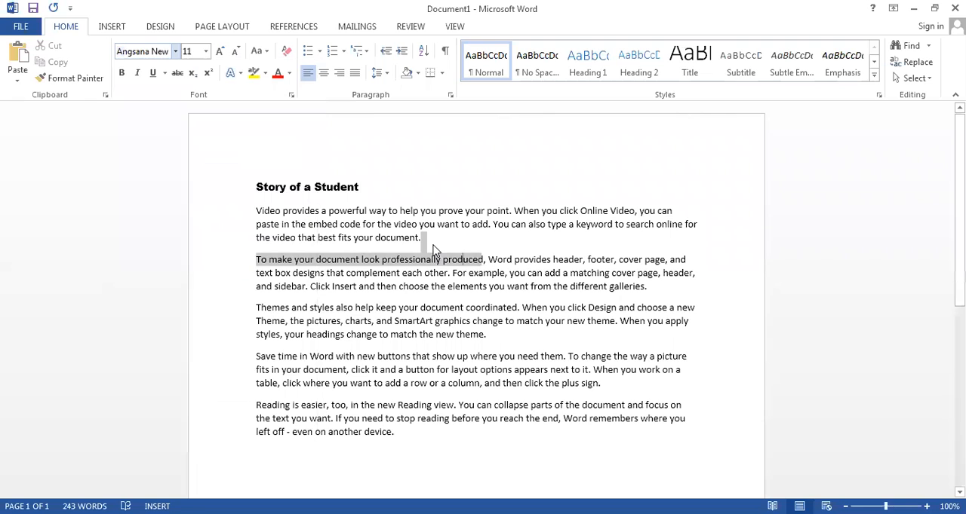
- Try Algerian on all body paragraphs below the title and set their font to Times New Roman
drag(256, 211, 435, 428)
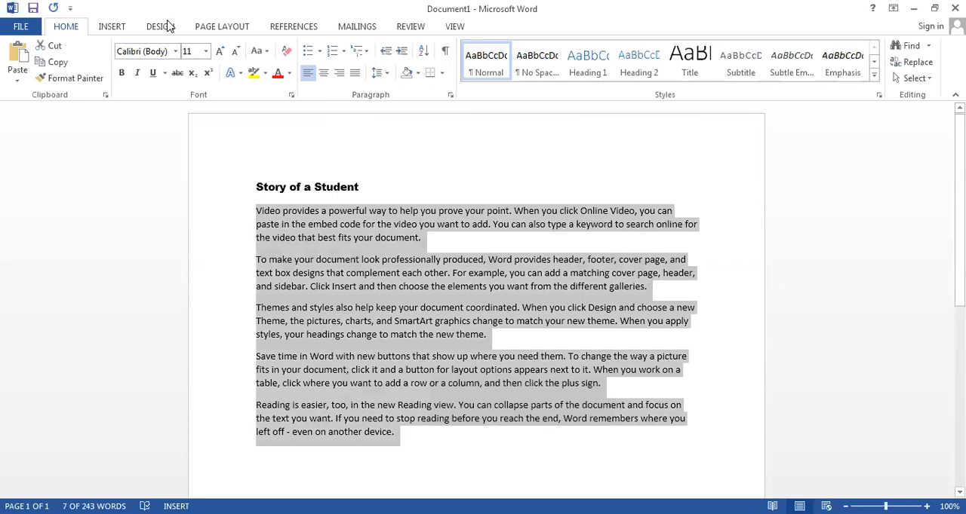
click(175, 52)
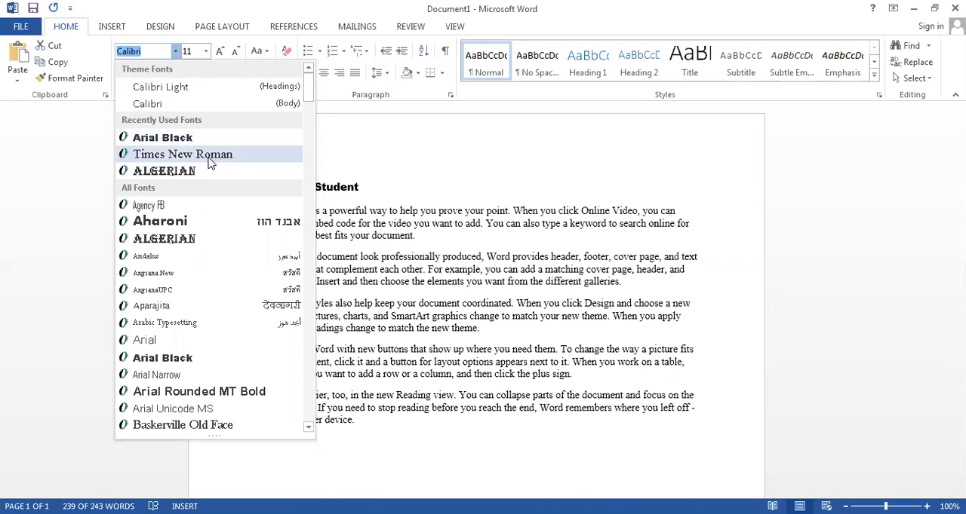
click(199, 172)
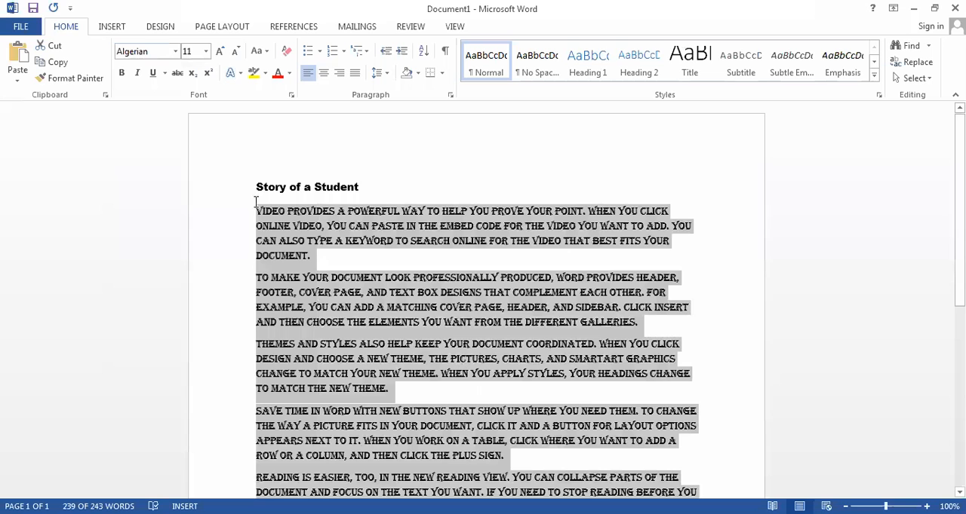
click(177, 54)
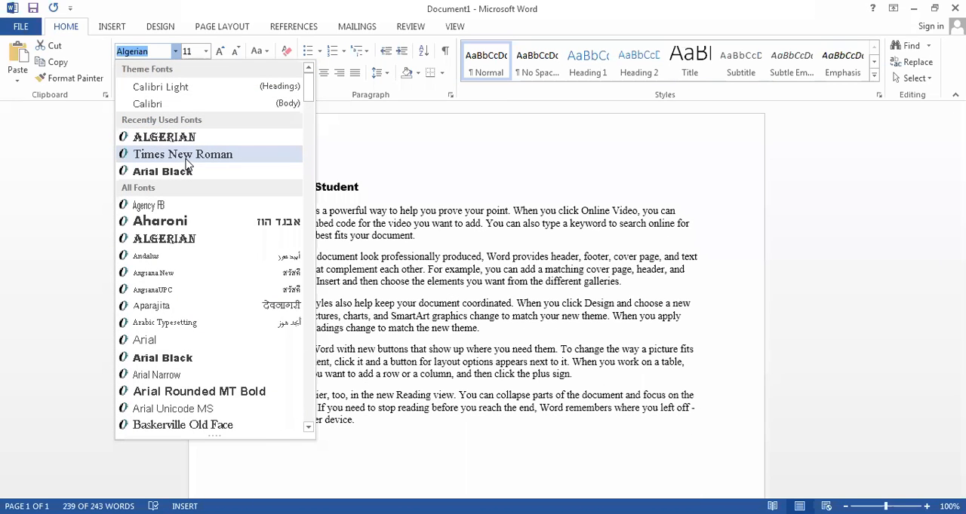
click(182, 155)
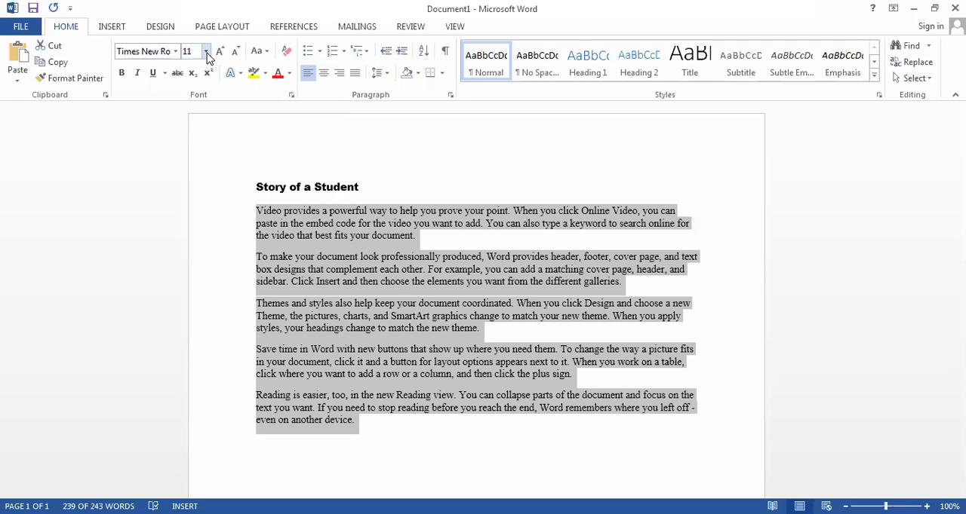
- Preview the preset font sizes on the title "Story of a Student" and set its size to 72
drag(365, 187, 249, 172)
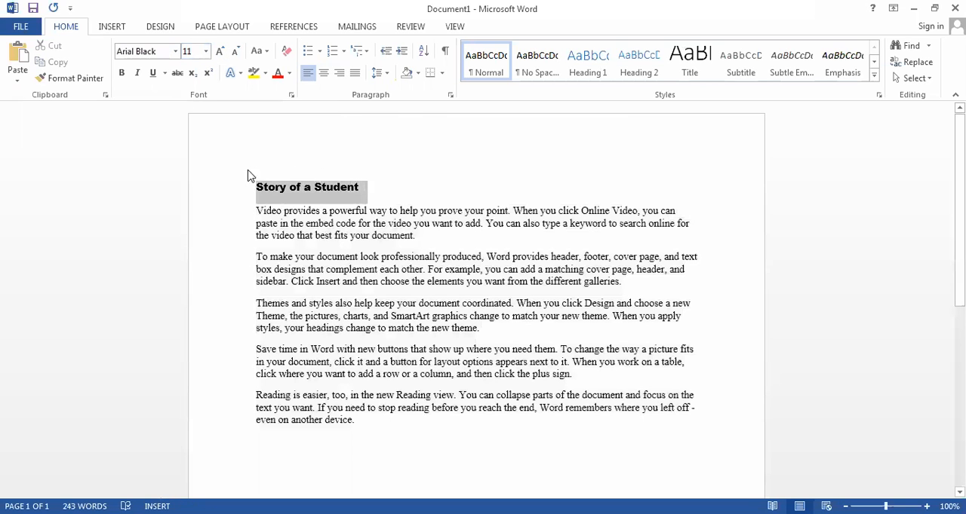
click(206, 51)
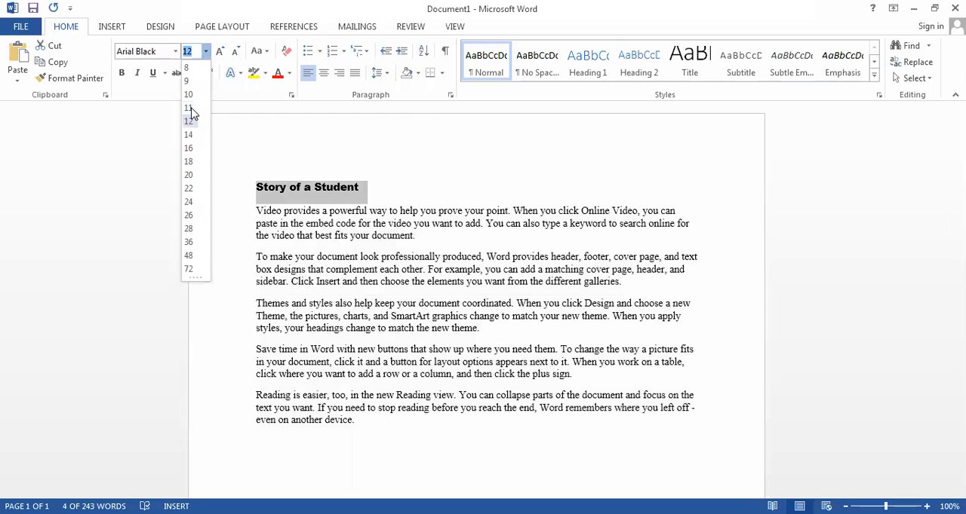
key(Down)
key(Down)
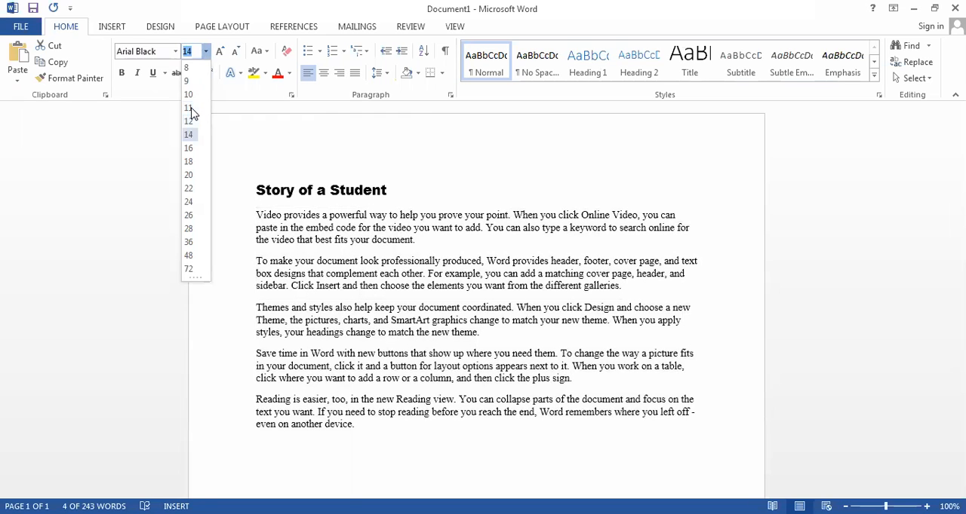
key(Down)
key(Down)
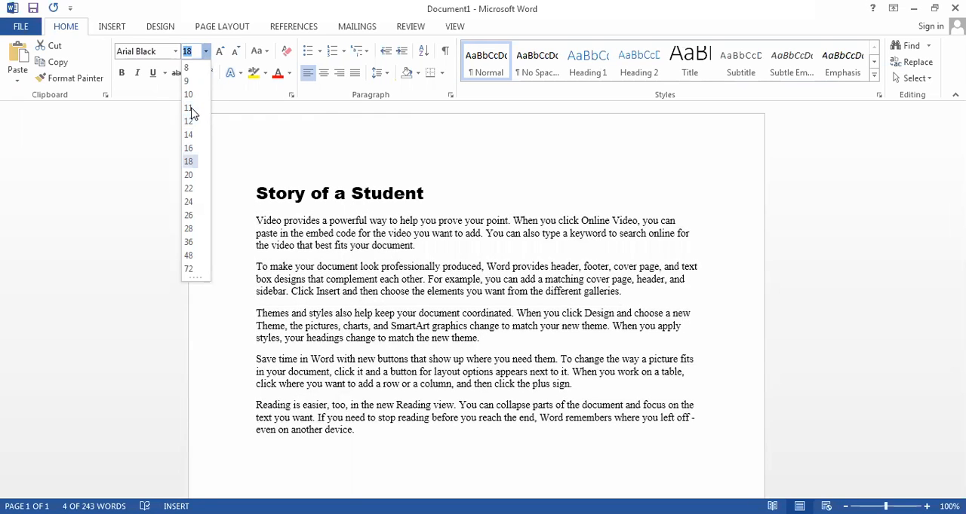
key(Down)
key(Down)
key(Down)
key(Down)
key(Down)
key(Down)
key(Down)
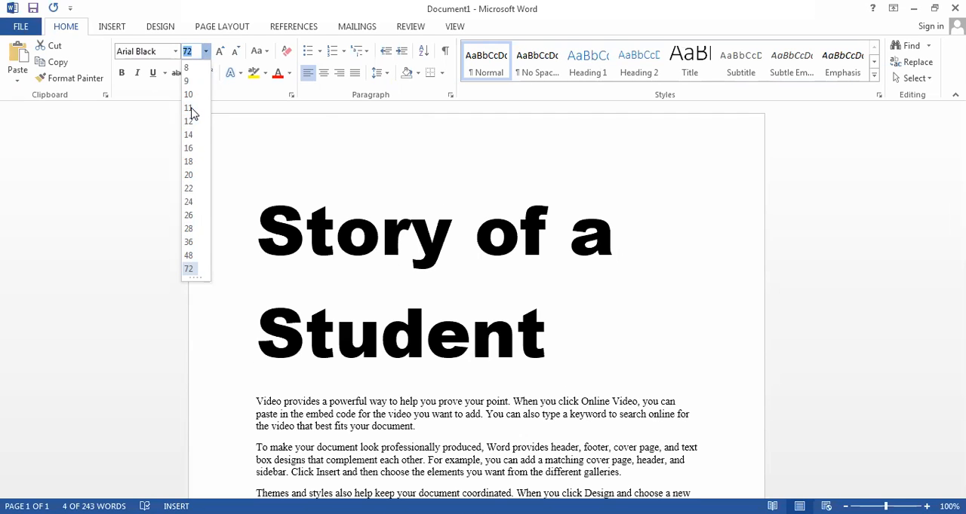
key(Up)
key(Down)
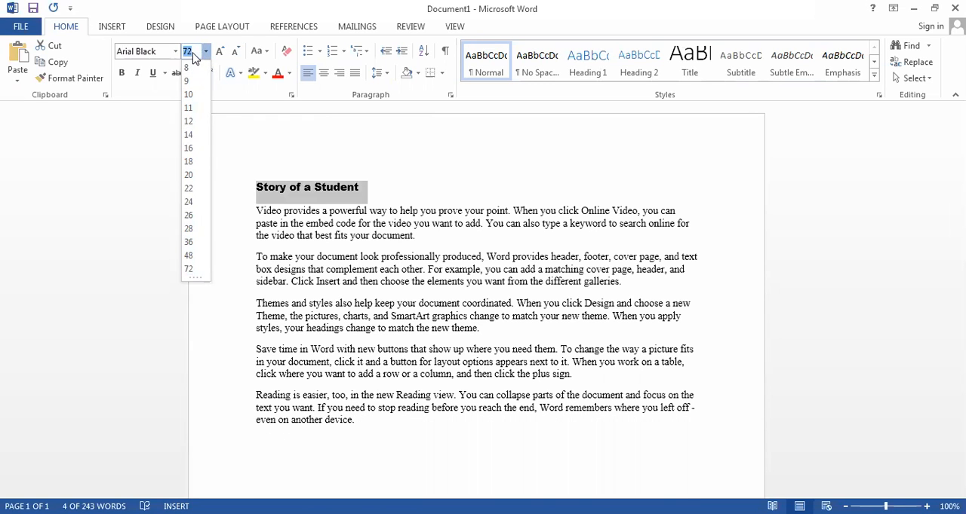
click(189, 269)
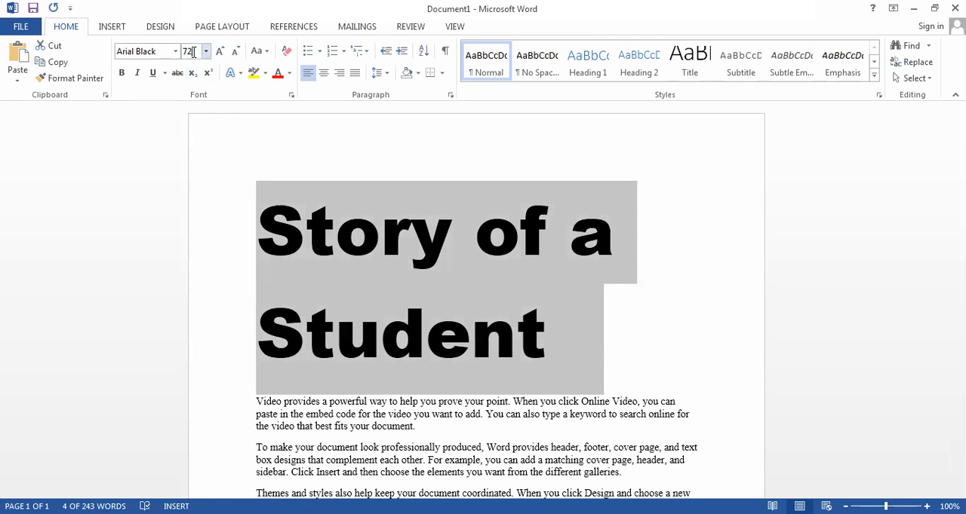
- Set the title's font size to the custom value 100 and raise it to 200
click(187, 53)
text(100)
key(Return)
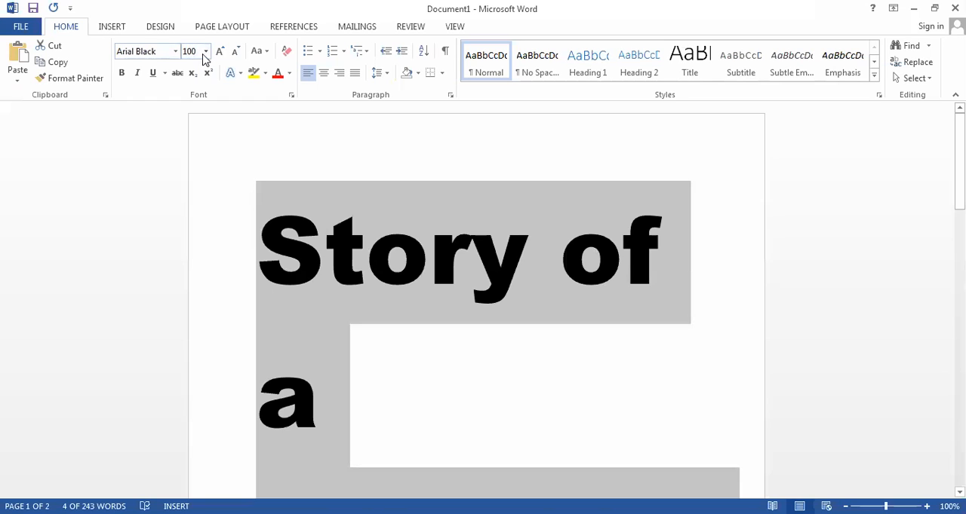
click(193, 51)
text(200)
key(Return)
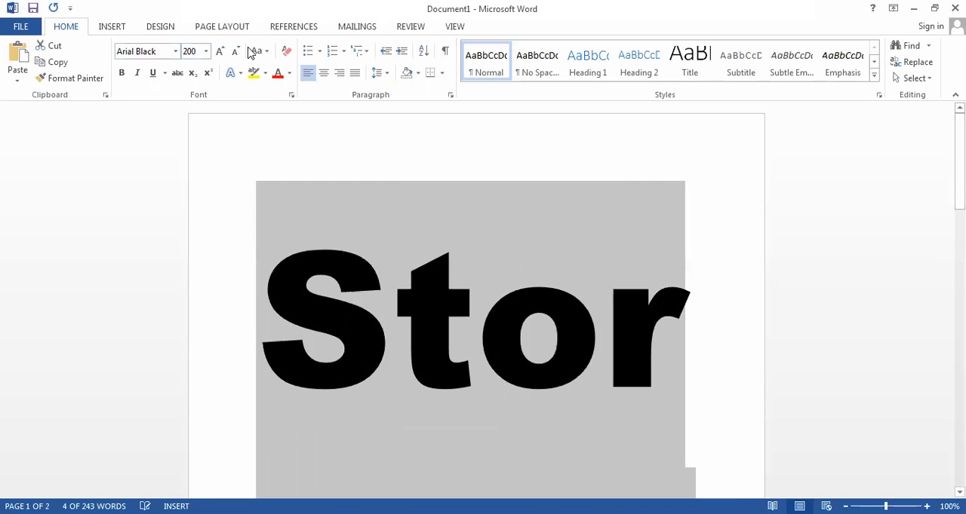
- Set the title's font size to the maximum value of 1638
click(192, 52)
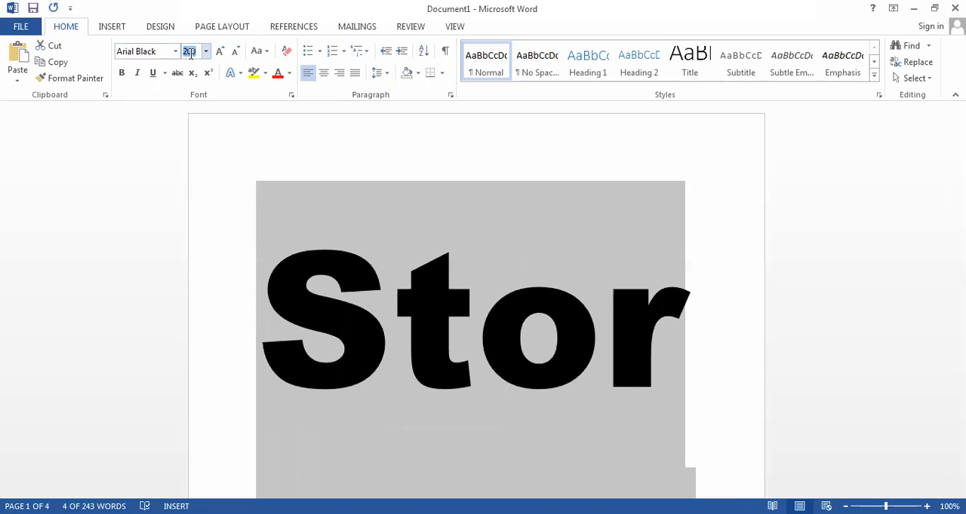
text(1638)
key(Return)
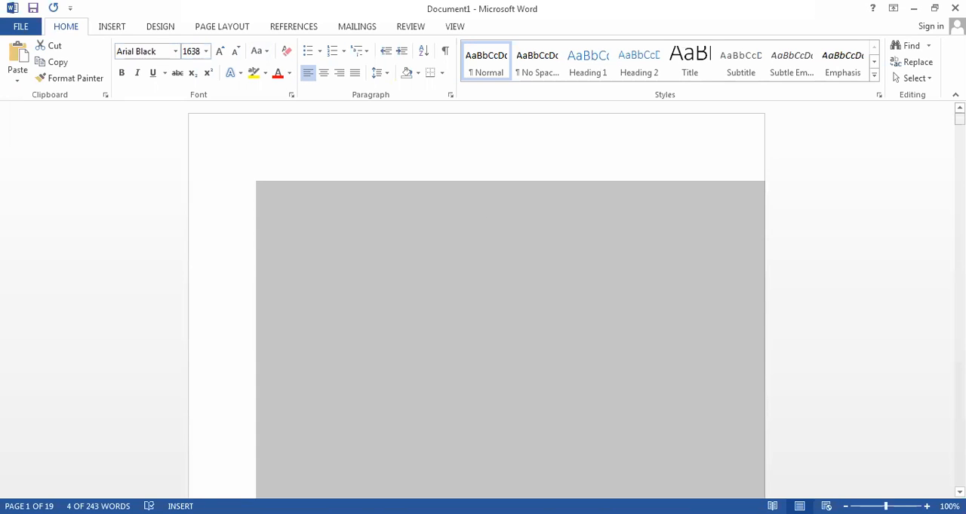
mouse_move(960, 119)
mouse_down()
mouse_move(959, 142)
mouse_move(959, 116)
mouse_up()
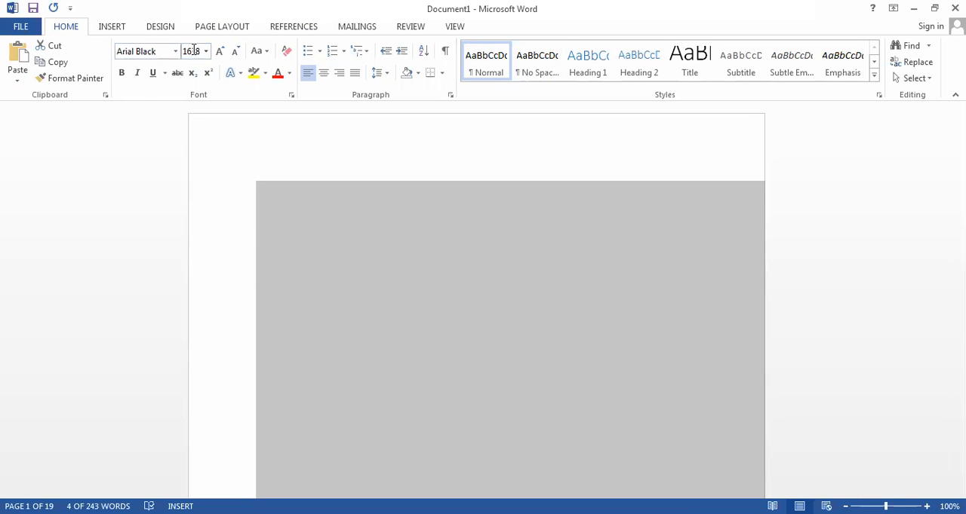
- Try to set the title's font size to 1639
click(201, 51)
text(1639)
key(Return)
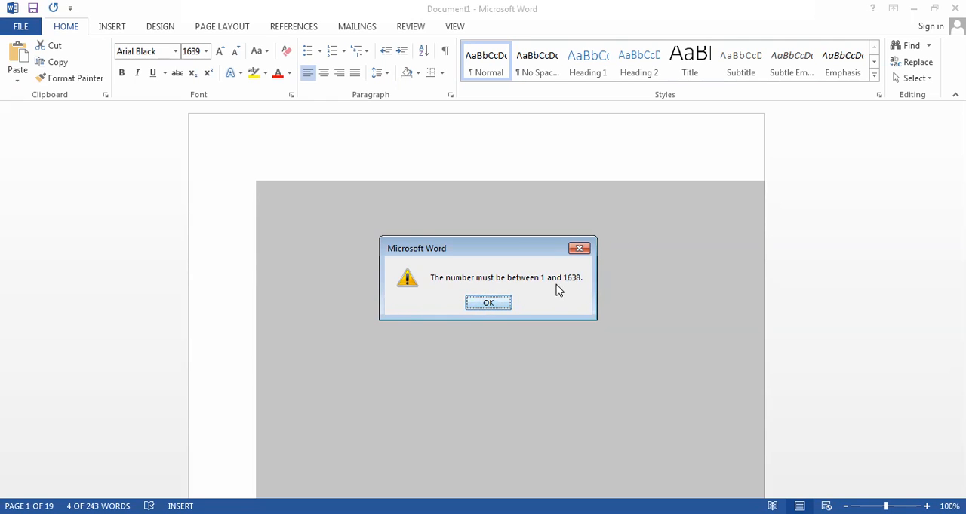
- Dismiss the size limit message and set the title's font size to the minimum value of 1
click(488, 303)
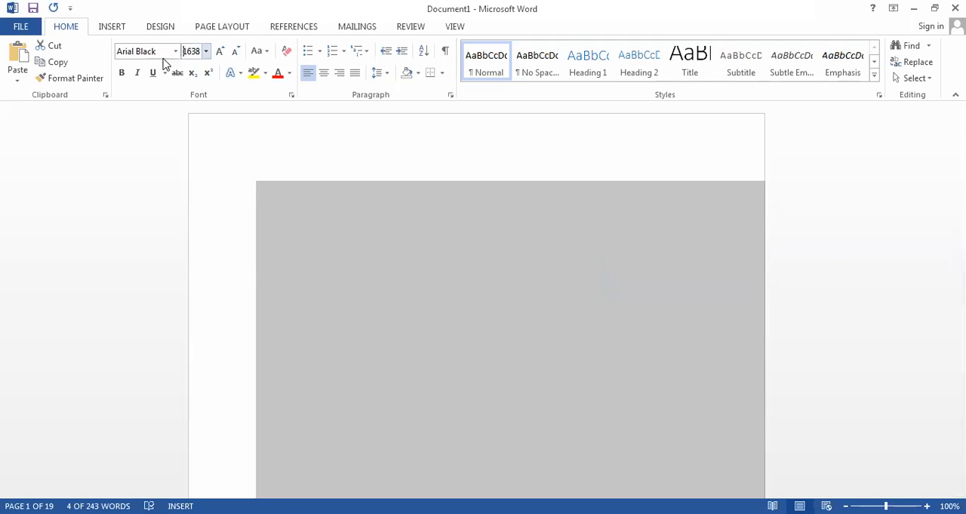
double_click(199, 51)
text(1)
key(Return)
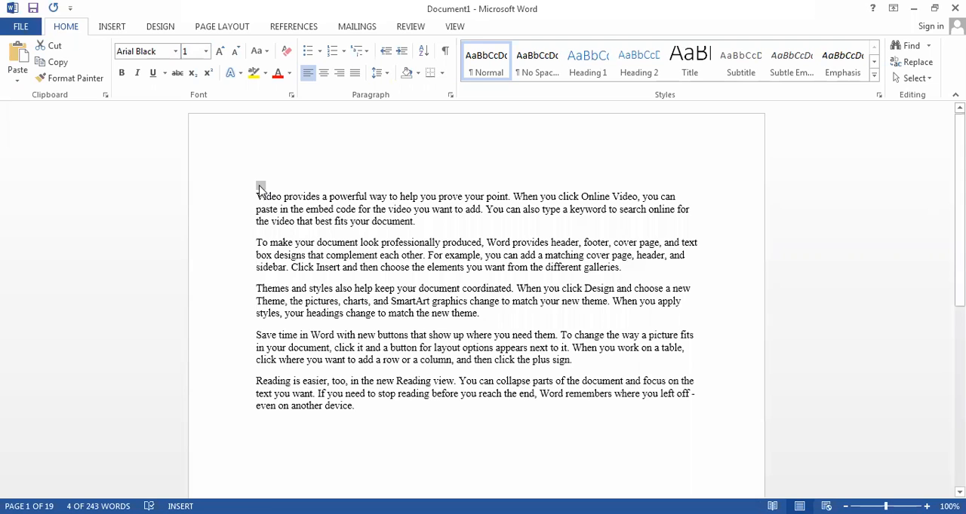
- Set the font size of all body paragraphs below the title to 1
drag(255, 198, 452, 436)
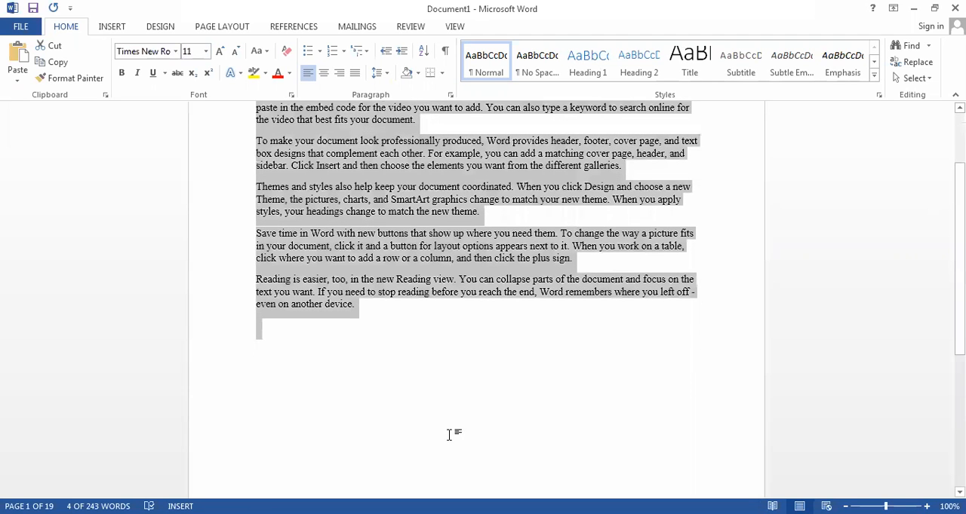
click(188, 51)
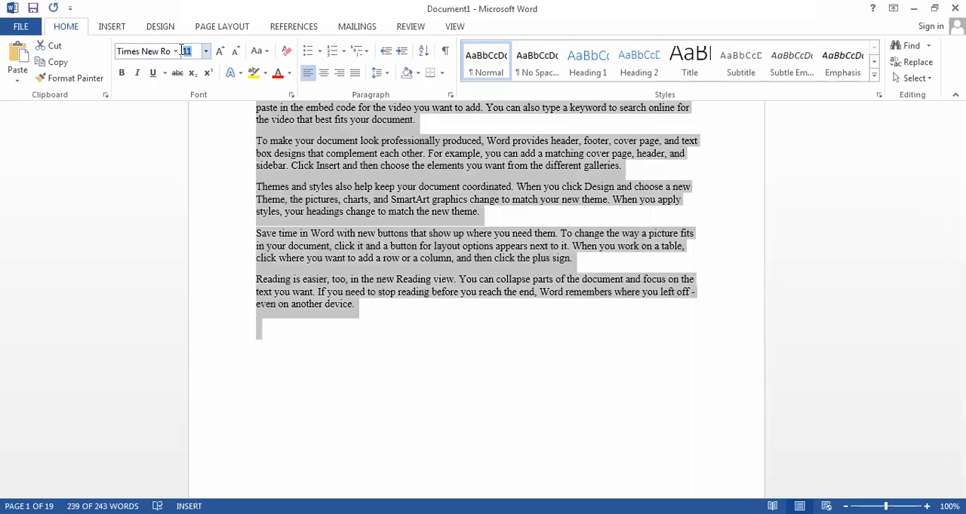
text(1)
key(Return)
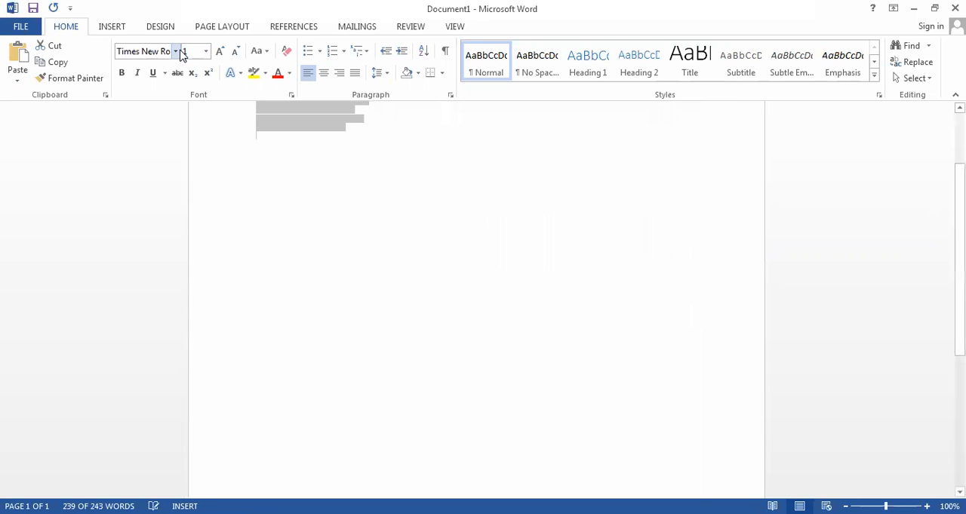
- Set the font size of all body paragraphs to 11
drag(959, 277, 959, 225)
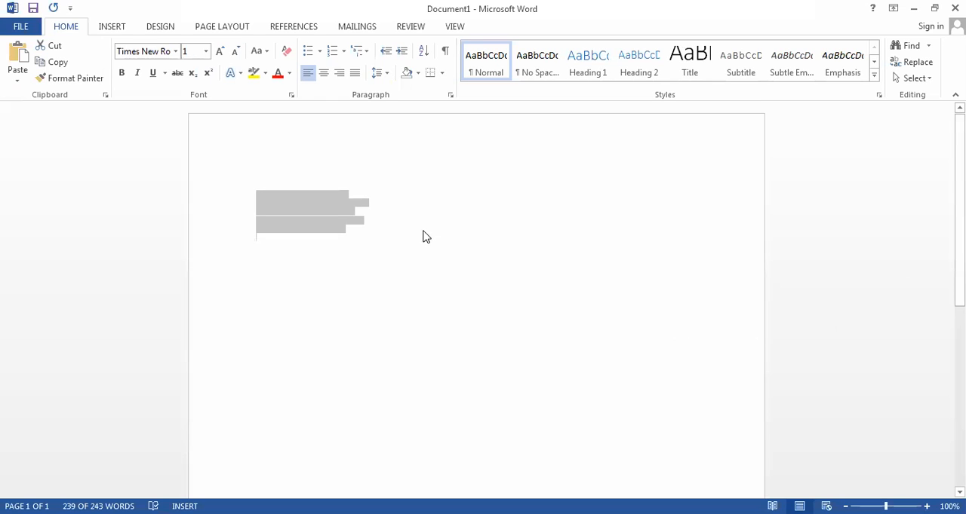
click(198, 54)
text(1)
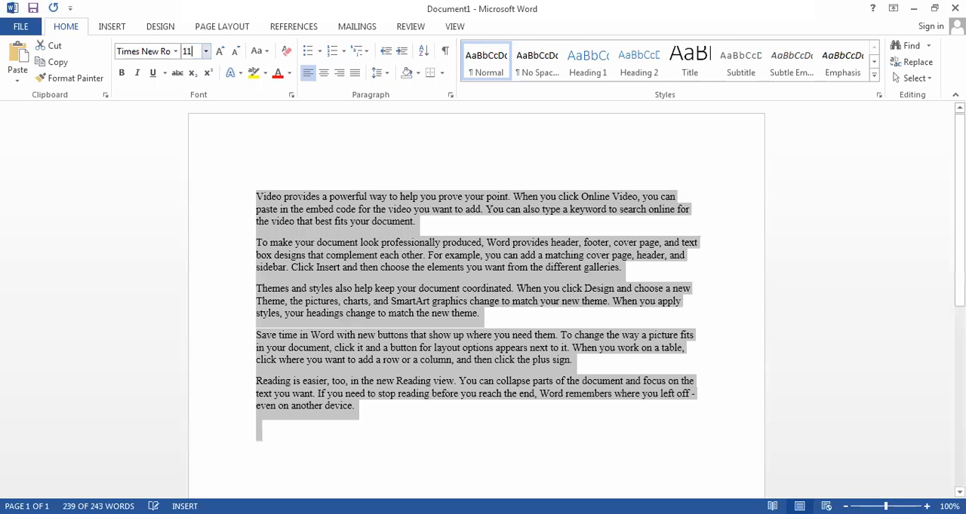
click(293, 173)
- Set the font size of the title line above the body paragraphs to 11
click(114, 187)
click(198, 53)
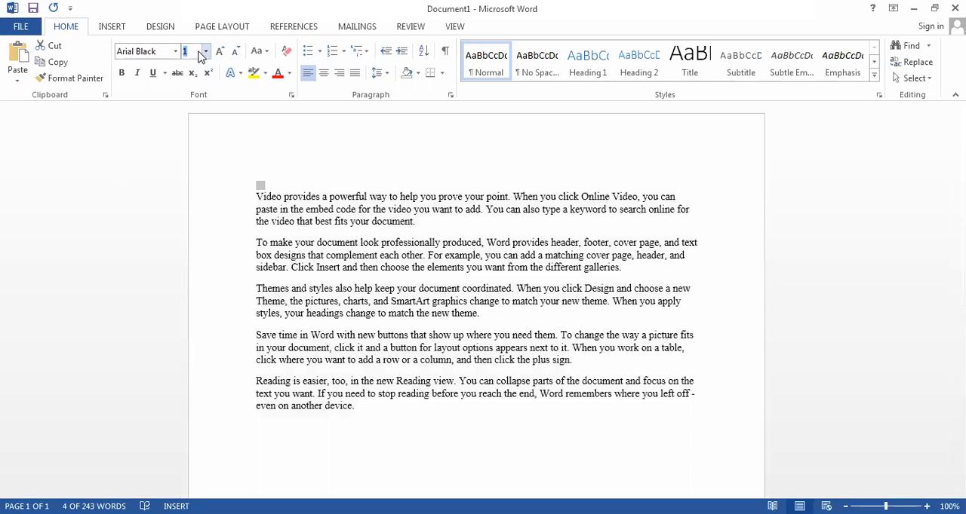
text(11)
key(Return)
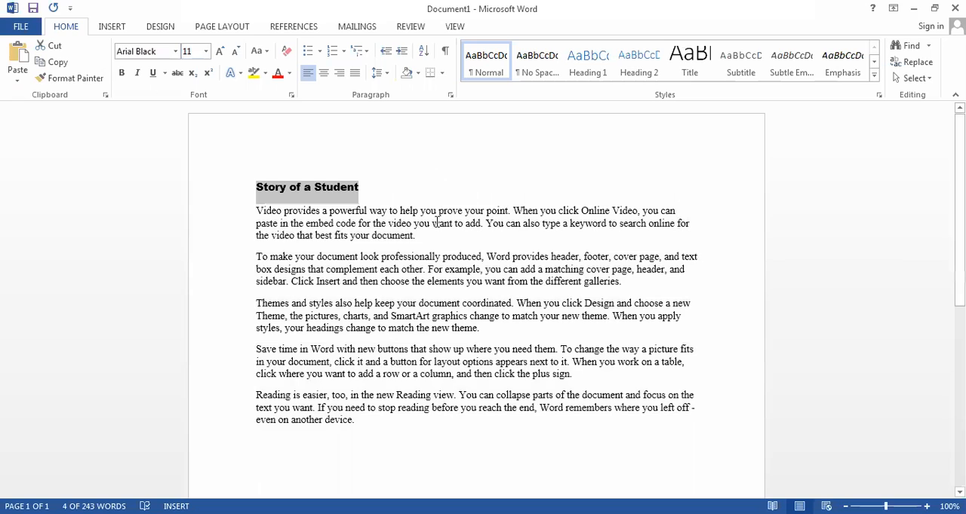
click(437, 222)
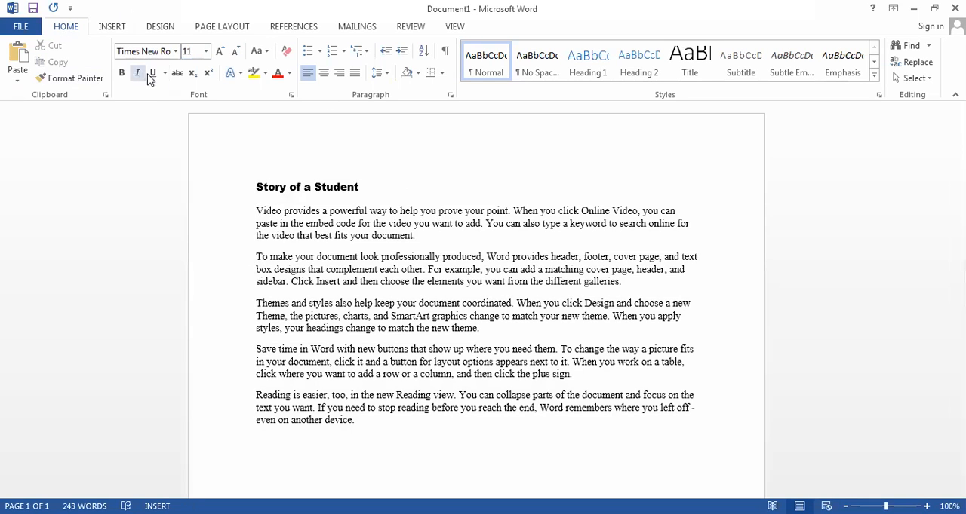
- Change the font of the title "Story of a Student" to Times New Roman
click(175, 51)
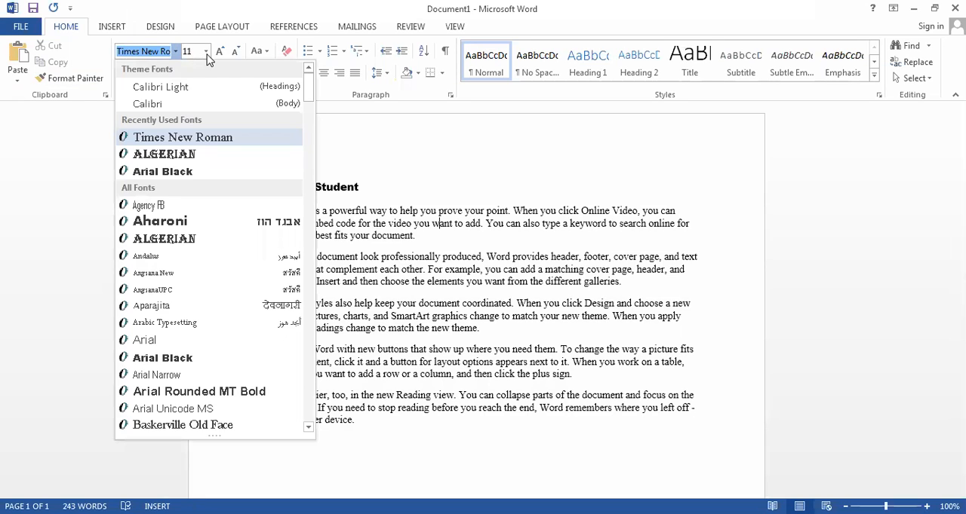
key(Escape)
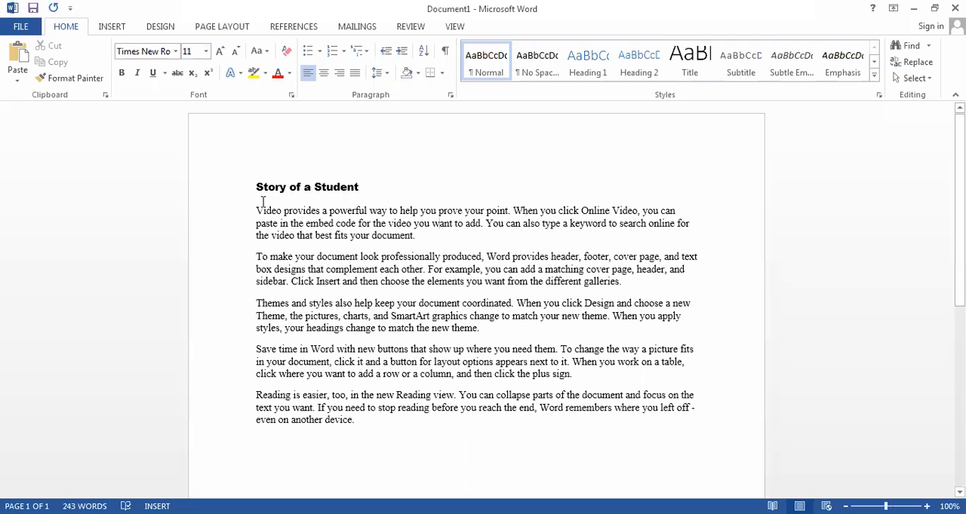
drag(366, 188, 233, 196)
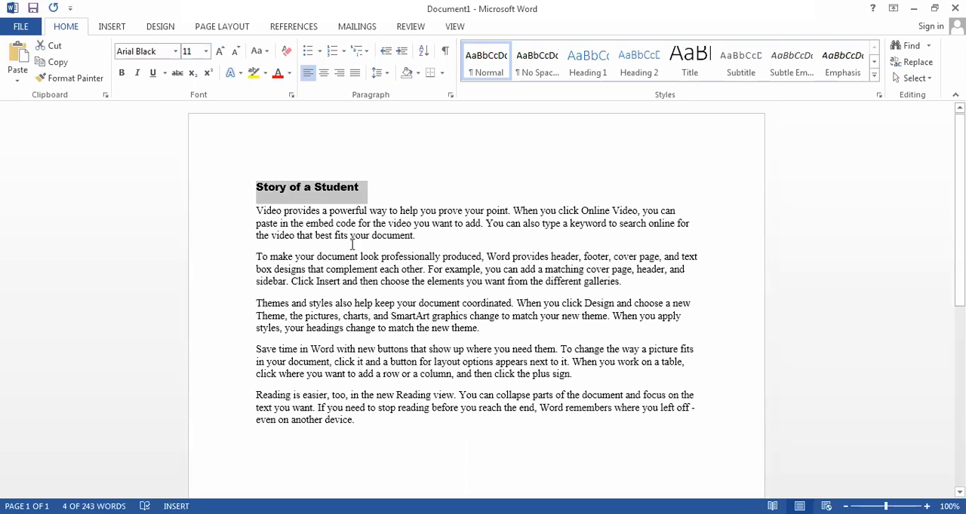
click(175, 51)
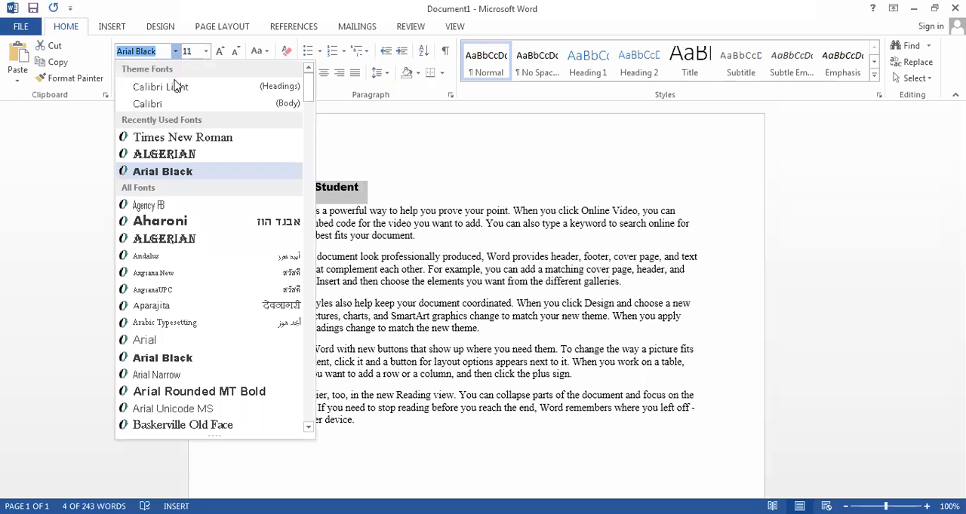
click(171, 139)
click(344, 232)
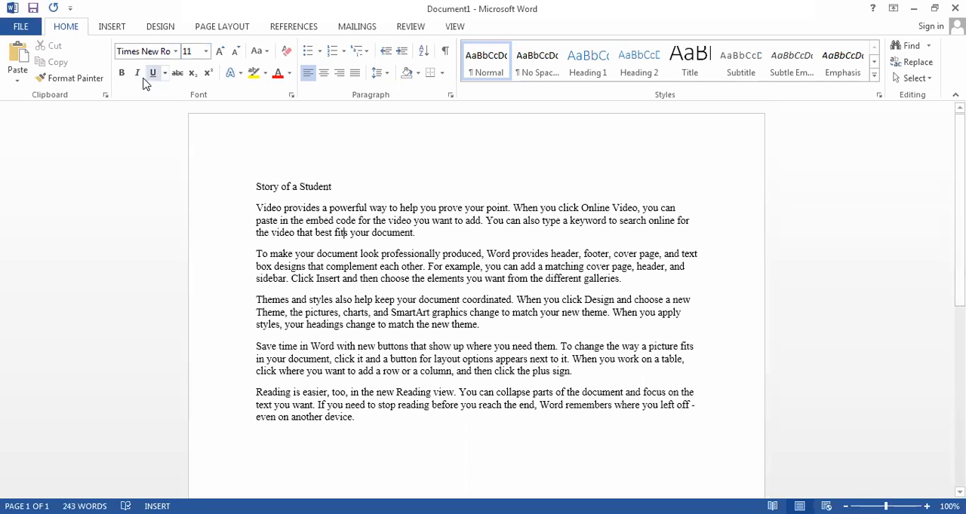
- Apply bold formatting to the title "Story of a Student"
drag(253, 185, 367, 184)
drag(316, 166, 341, 186)
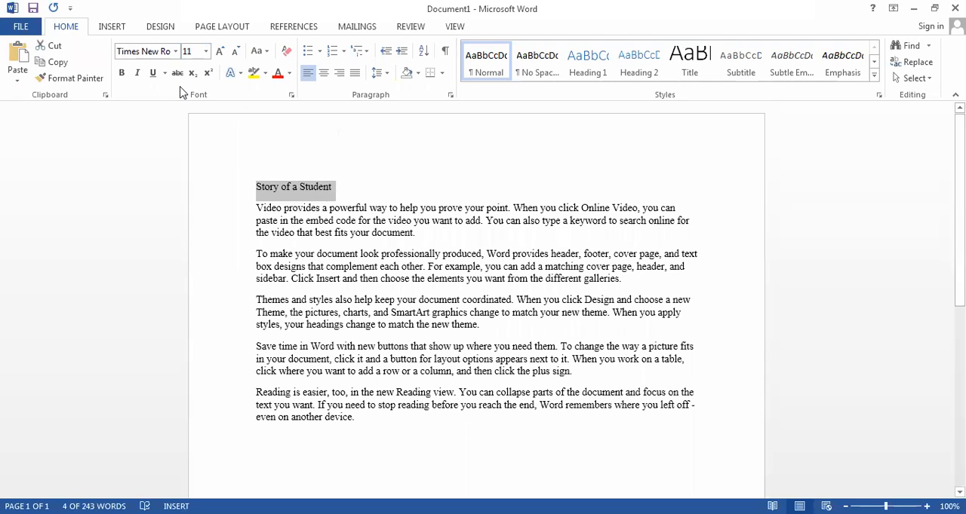
click(123, 77)
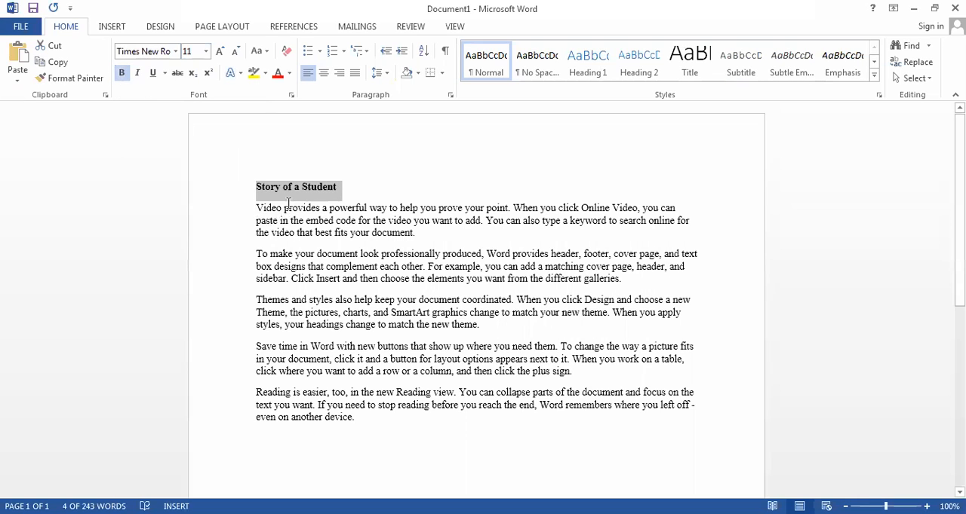
- Apply bold formatting to the word "professionally" in the second body paragraph
drag(256, 253, 436, 255)
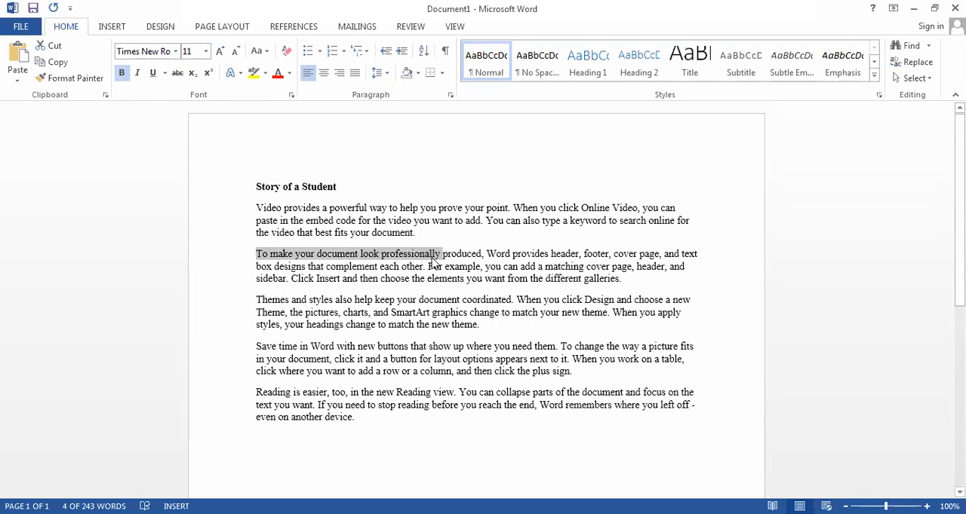
click(437, 255)
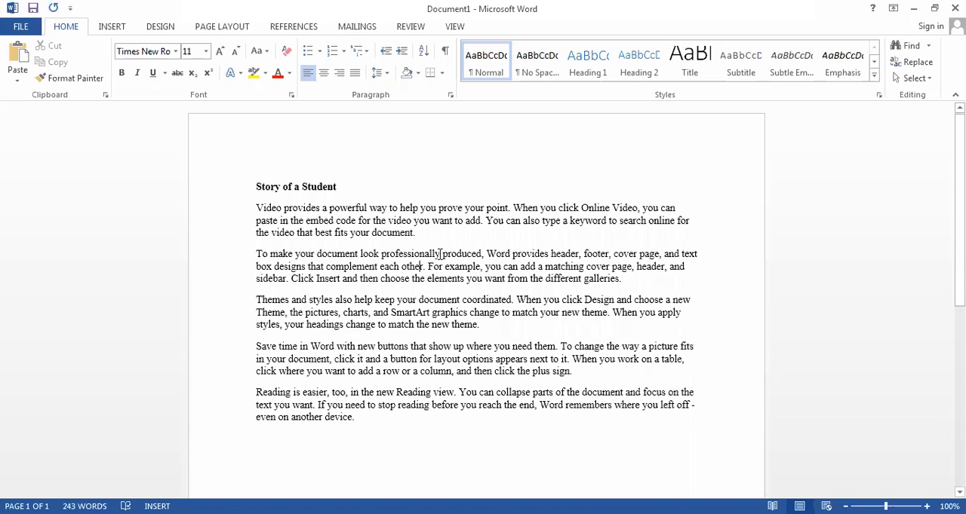
drag(440, 254, 380, 256)
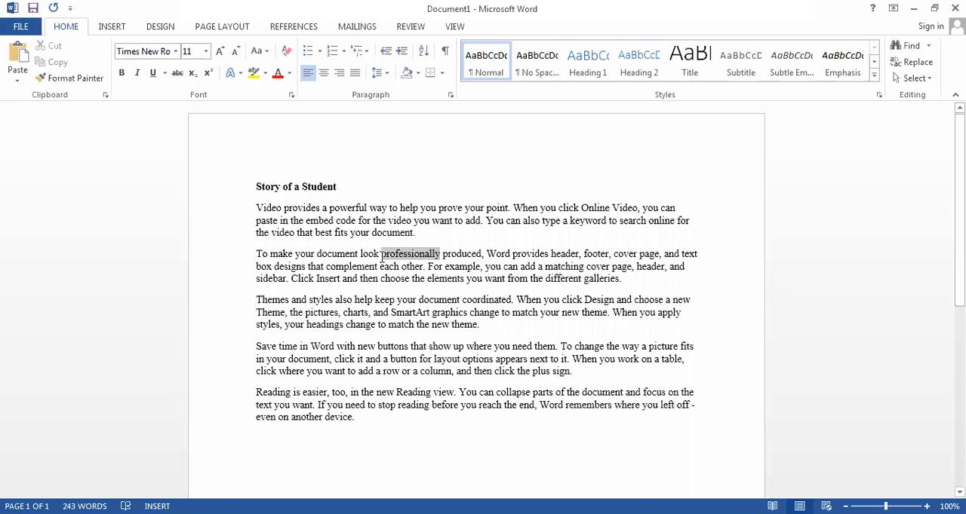
click(121, 75)
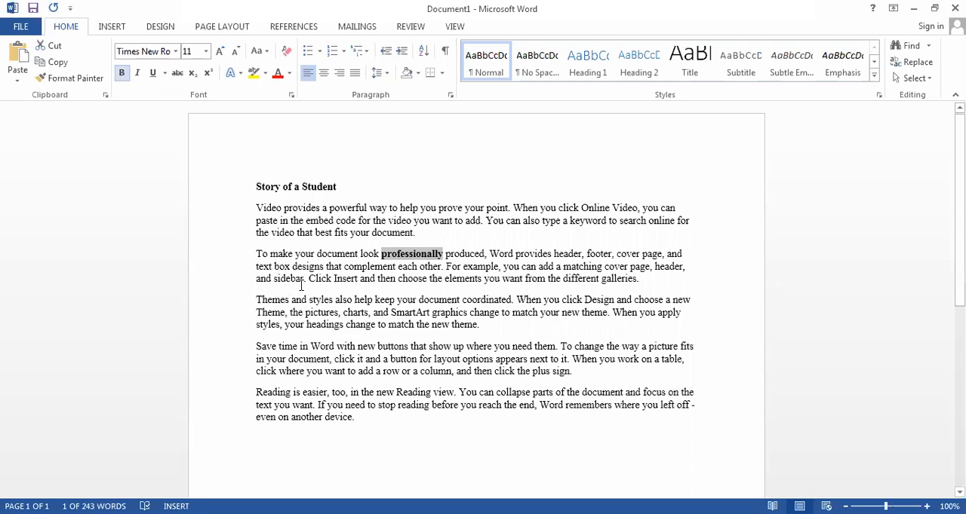
click(448, 302)
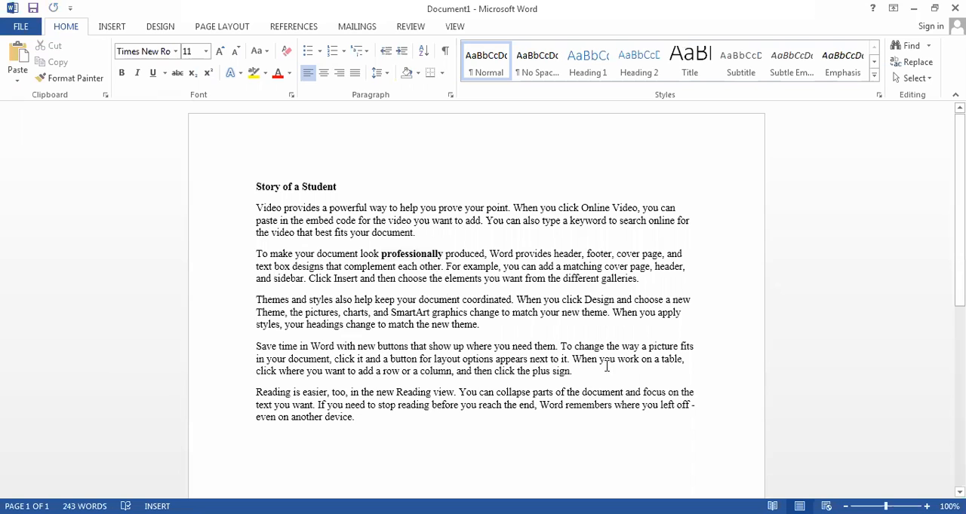
- Make the word "picture" in the fourth body paragraph and the words "click Online" in the first bold
drag(679, 348, 648, 349)
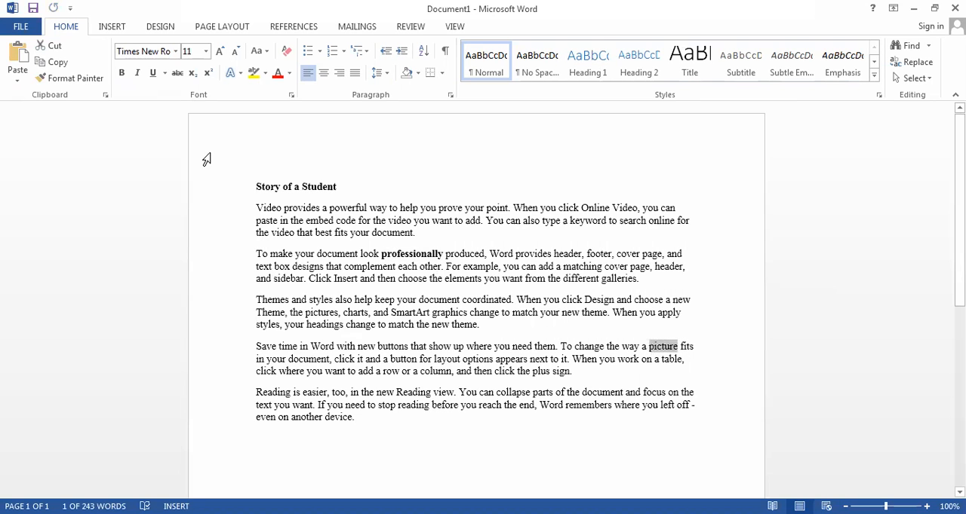
click(122, 73)
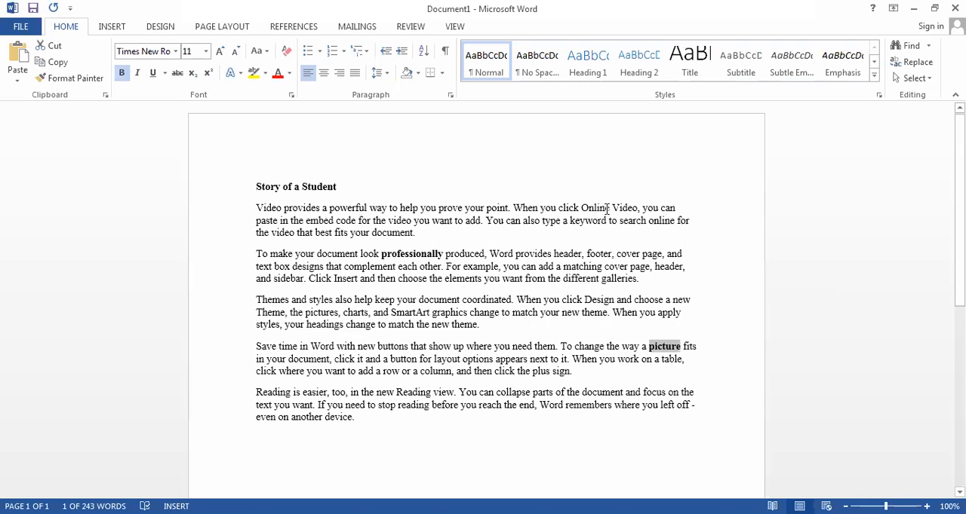
drag(609, 207, 562, 213)
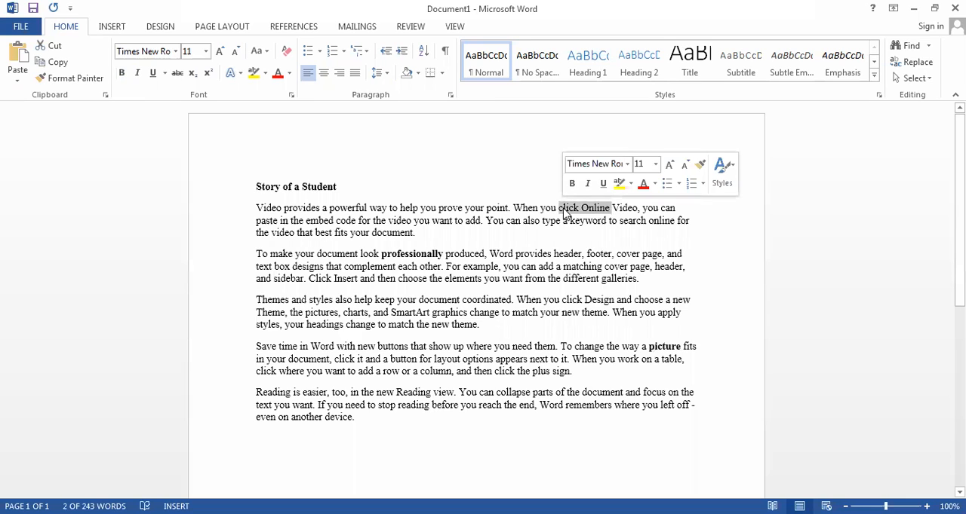
key(ctrl+b)
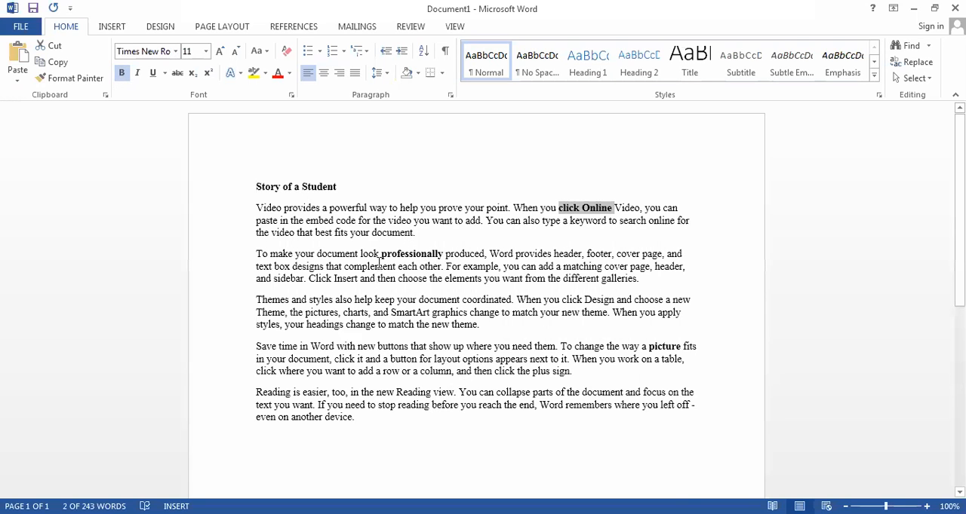
click(560, 264)
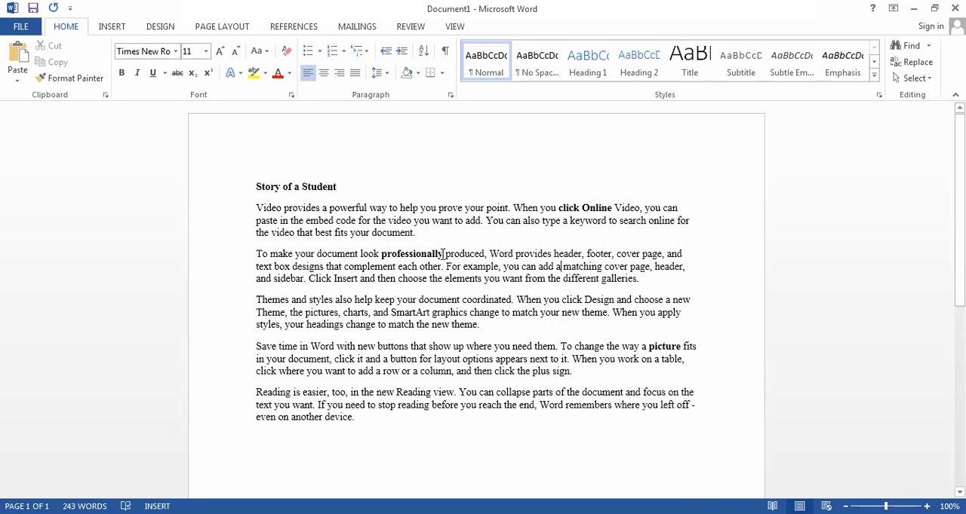
- Remove the bold formatting from "professionally" in the second body paragraph and "click Online" in the first
drag(435, 254, 381, 255)
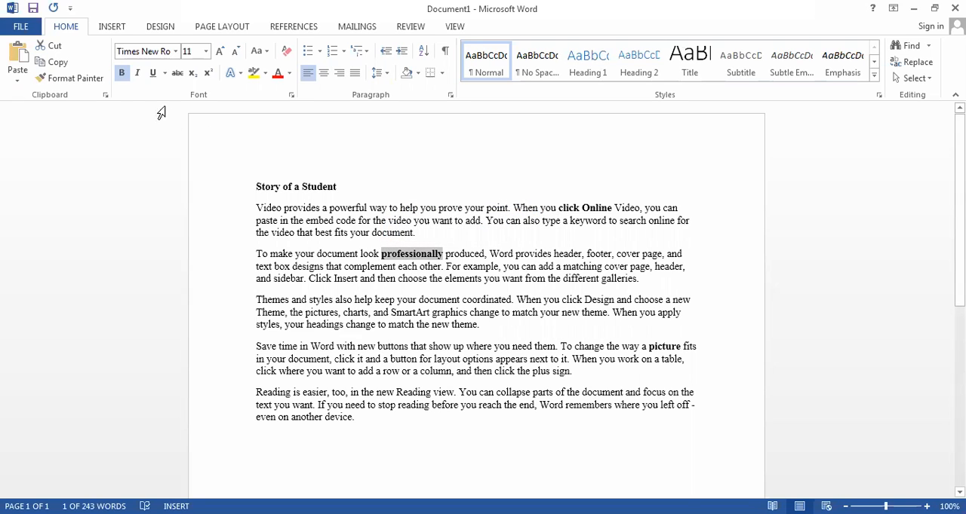
click(122, 73)
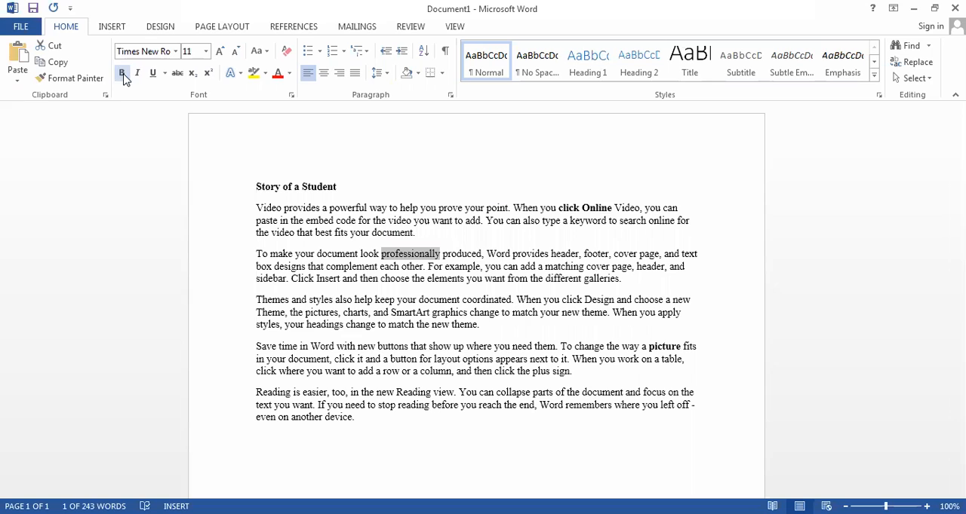
click(415, 266)
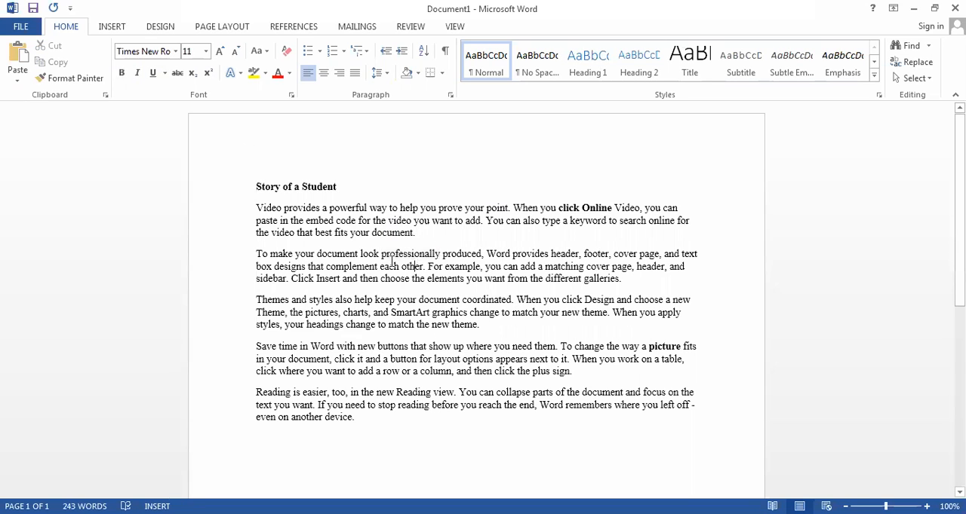
click(612, 207)
drag(612, 208, 559, 208)
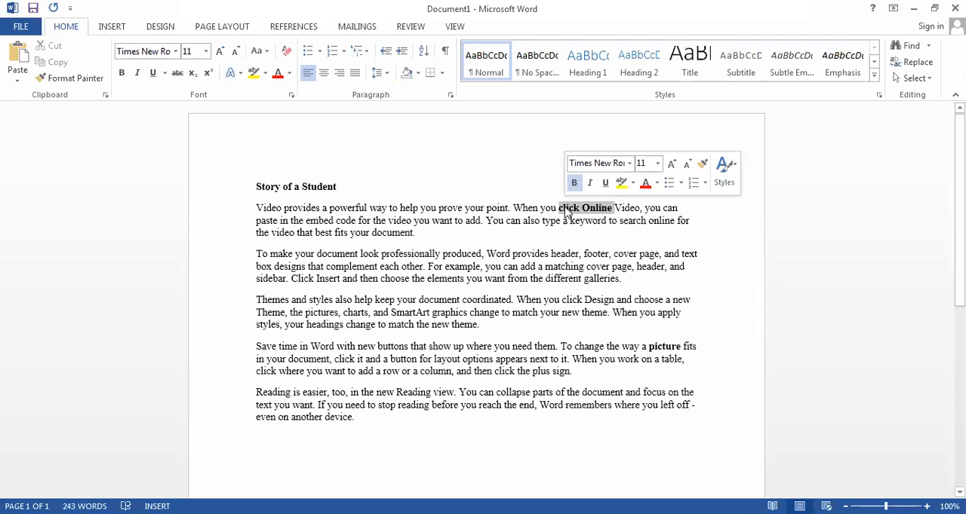
click(123, 75)
click(123, 75)
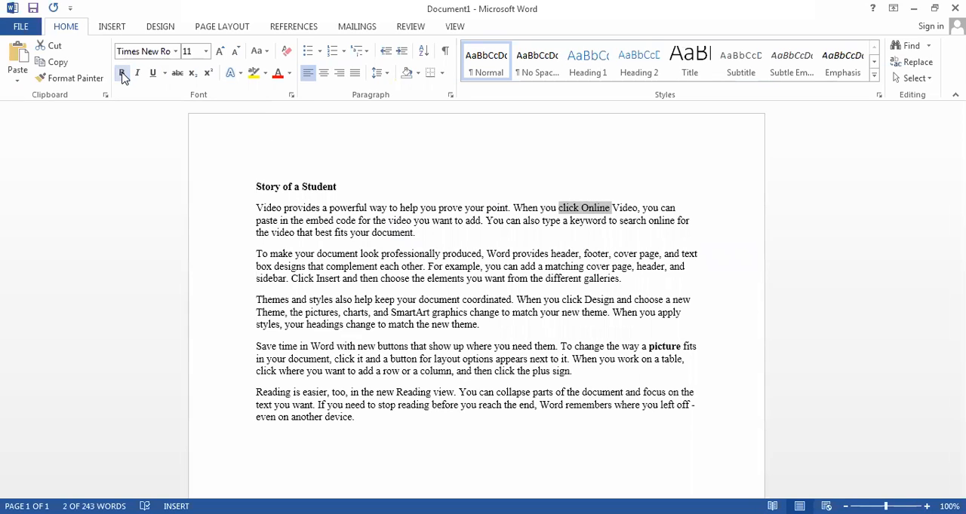
- Remove the bold formatting from the word "picture" in the fourth body paragraph
drag(687, 353, 623, 348)
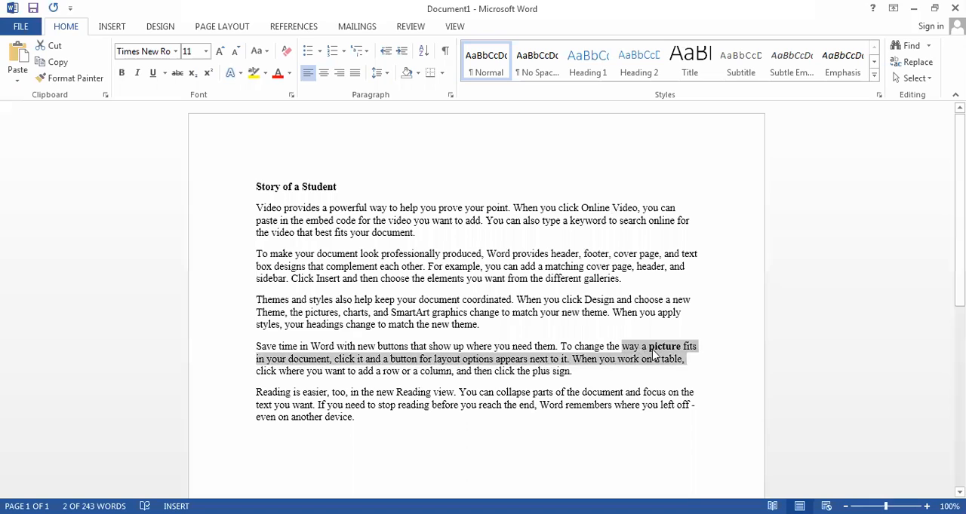
click(683, 347)
drag(683, 347, 649, 347)
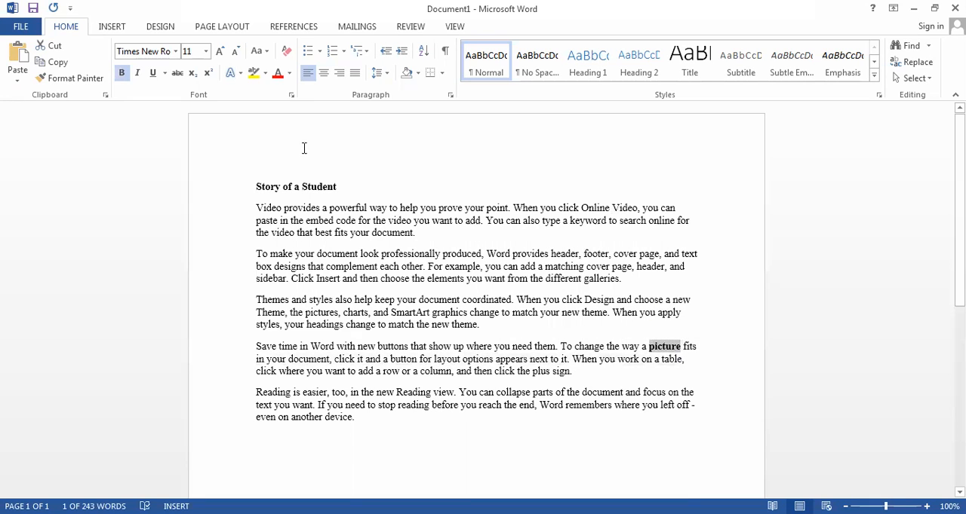
click(122, 73)
- Apply italic formatting to the bold title "Story of a Student"
drag(255, 185, 423, 190)
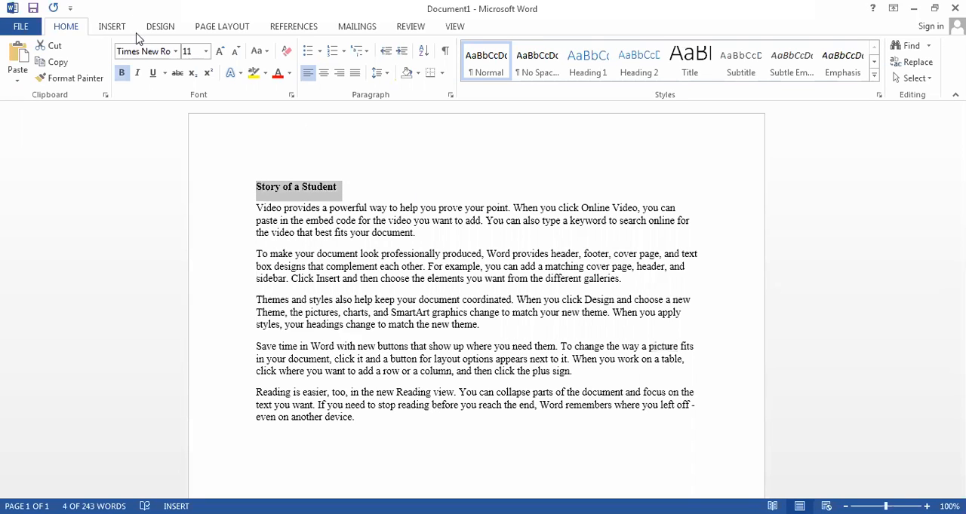
click(138, 75)
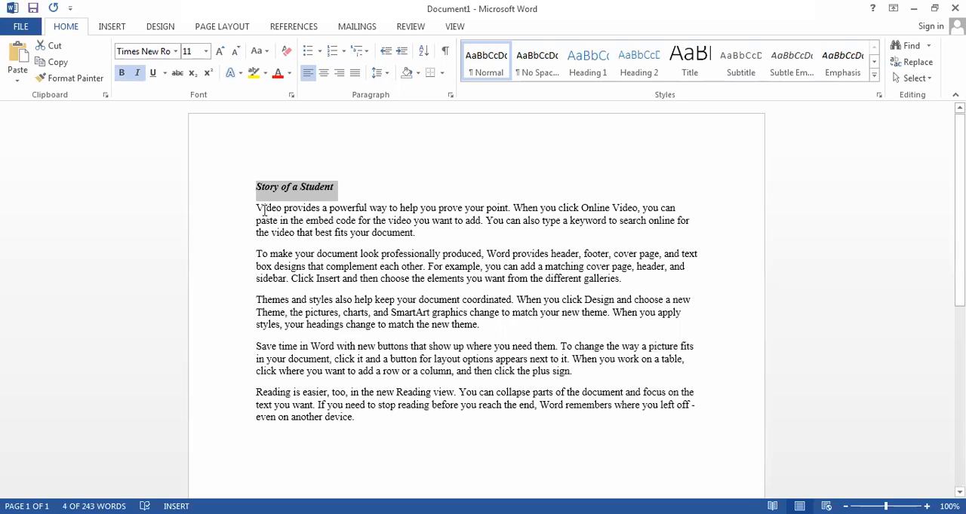
- Toggle italic formatting on and off repeatedly for the first body paragraph, ending with it non-italic and deselected
drag(257, 210, 425, 243)
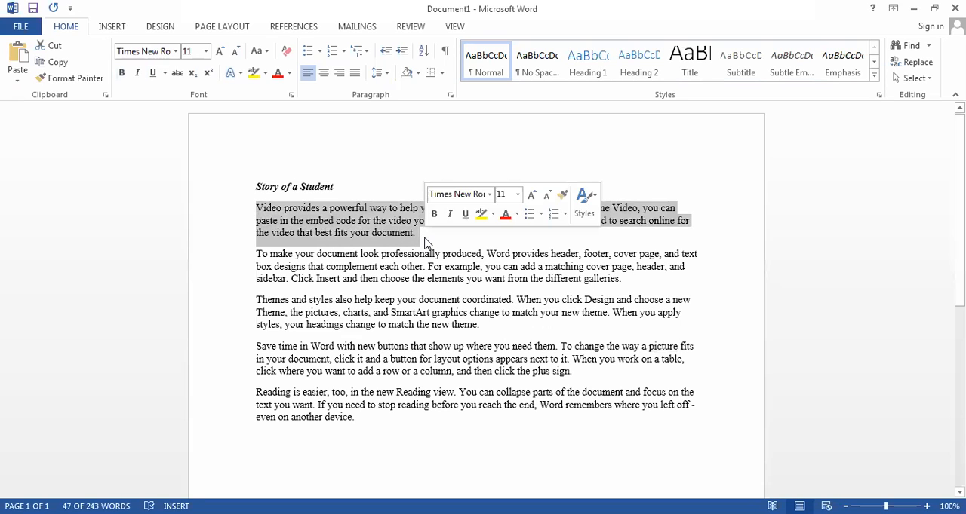
click(138, 73)
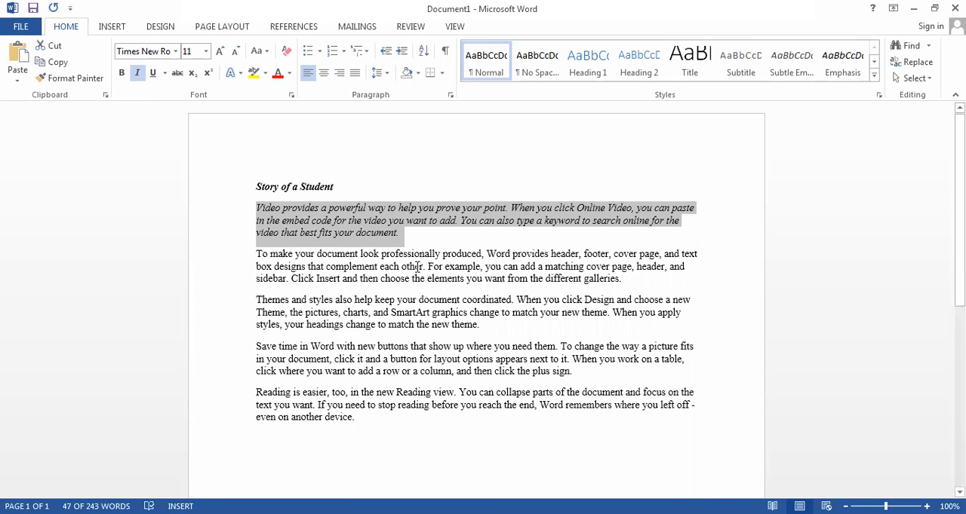
key(ctrl+i)
key(ctrl+i)
key(ctrl+i)
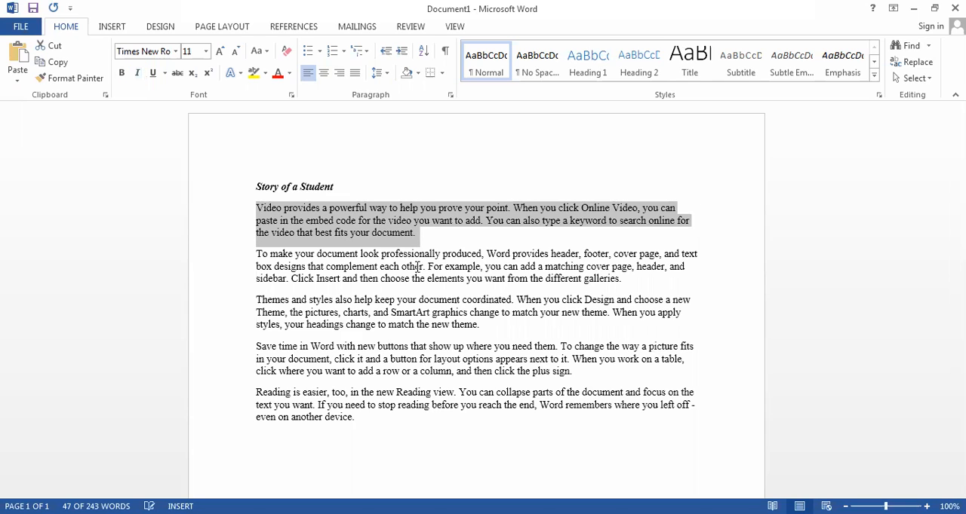
key(ctrl+i)
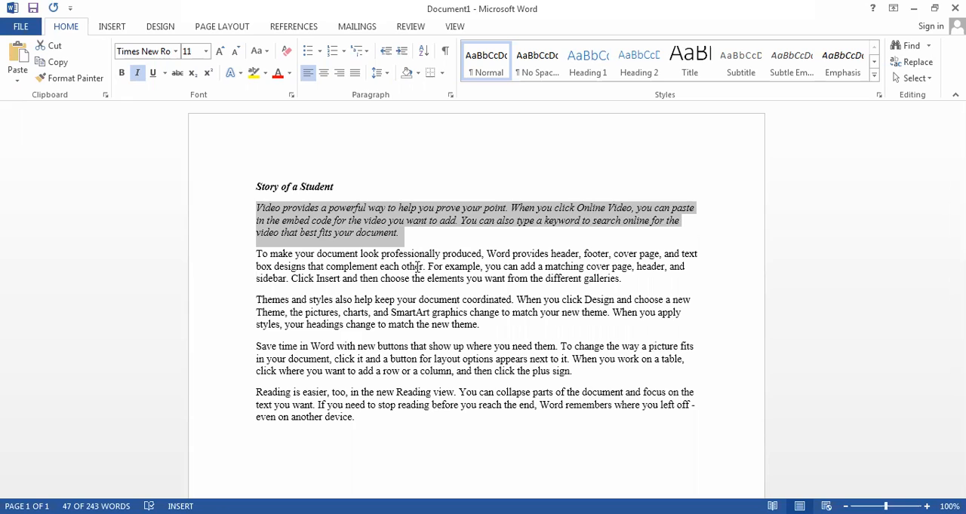
key(ctrl+i)
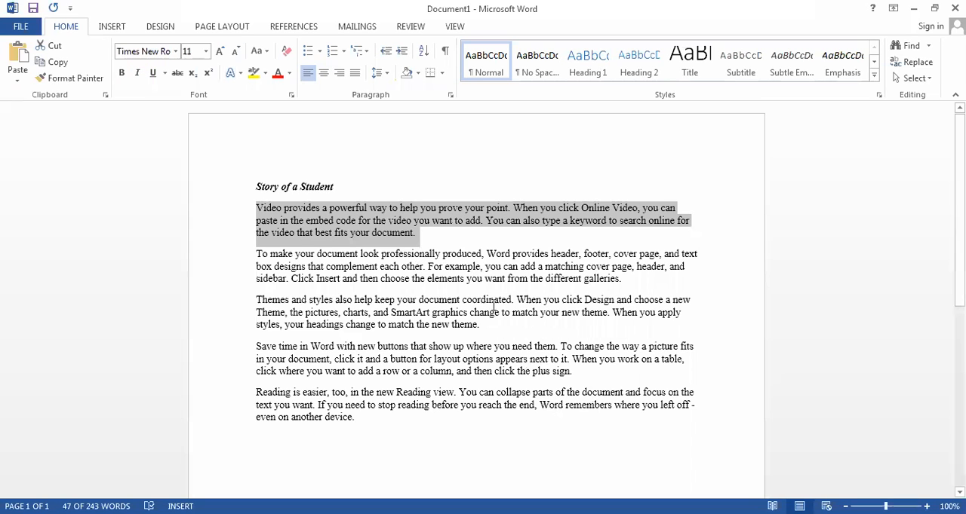
click(138, 74)
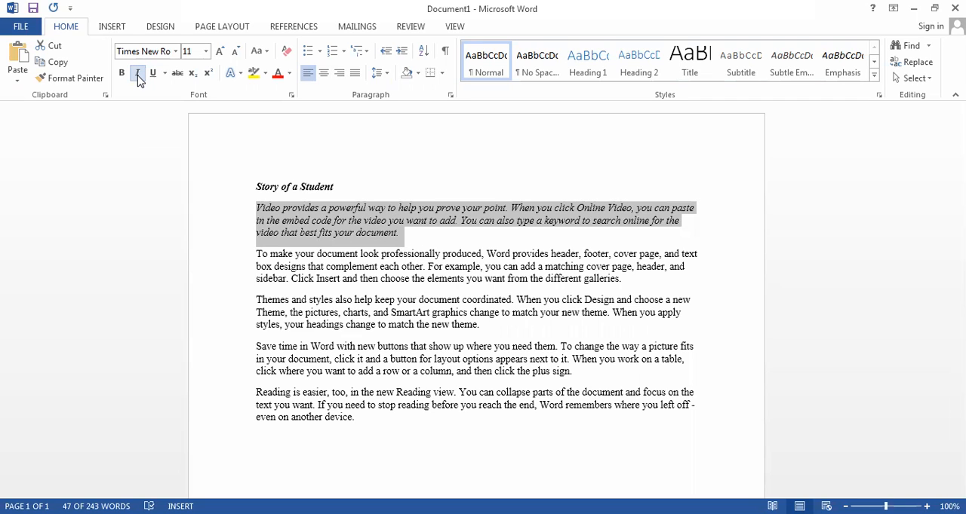
click(138, 73)
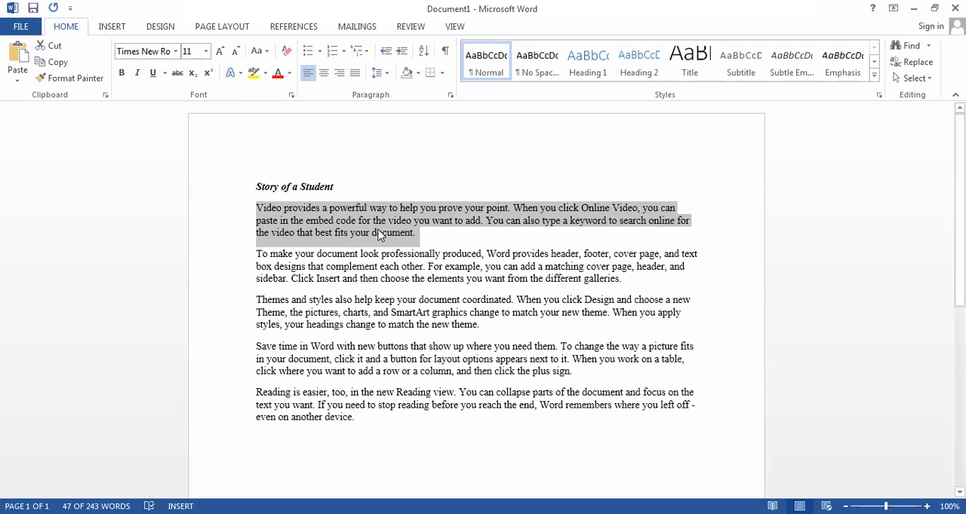
click(451, 264)
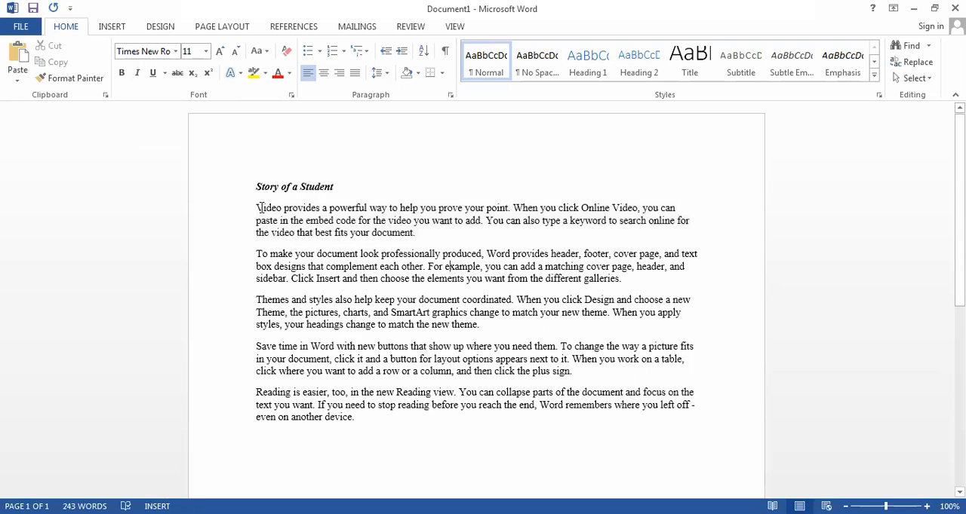
- Underline the title "Story of a Student" with a single line, remove the underline and reapply it
drag(256, 208, 423, 243)
drag(337, 187, 230, 182)
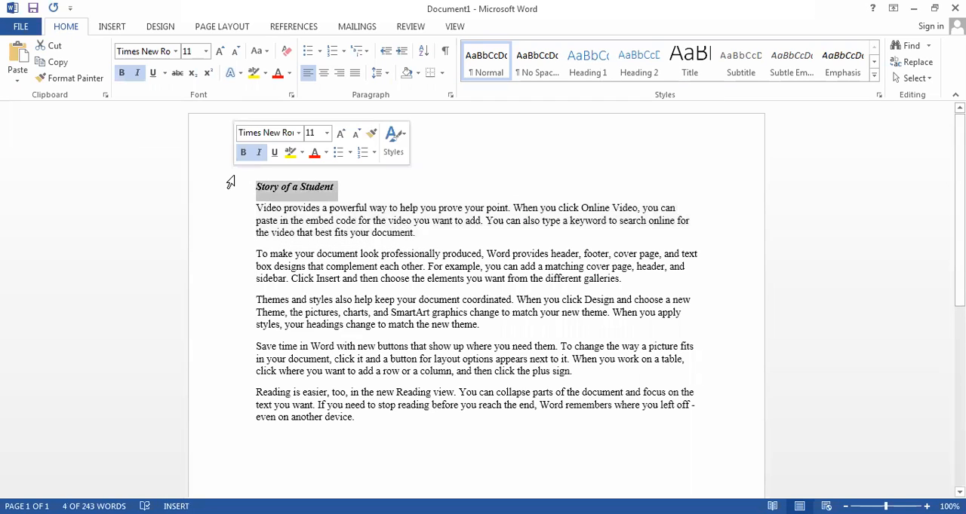
click(153, 73)
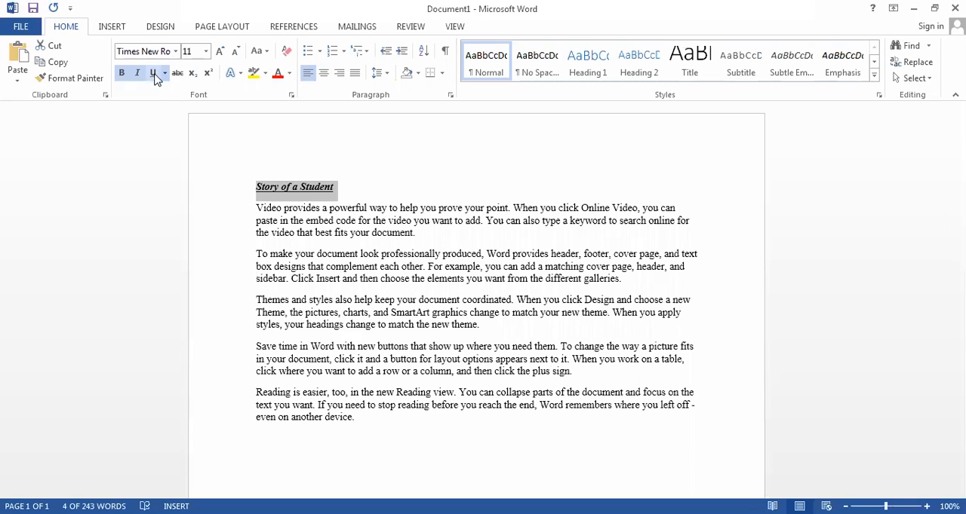
click(341, 195)
drag(336, 189, 207, 172)
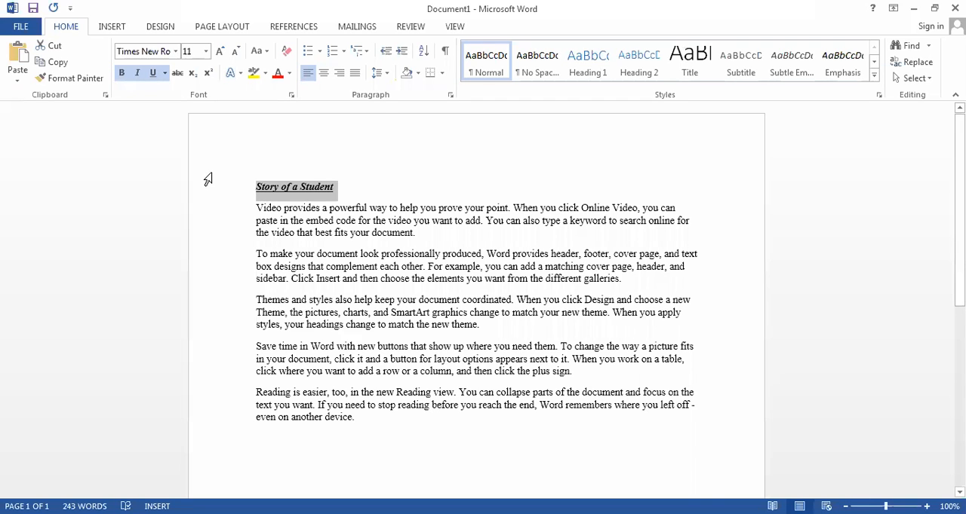
key(ctrl+u)
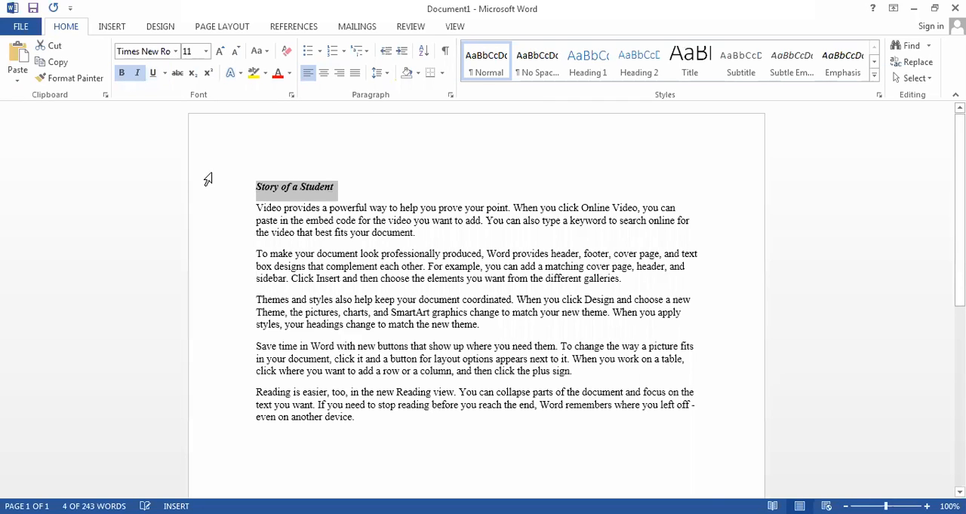
key(ctrl+u)
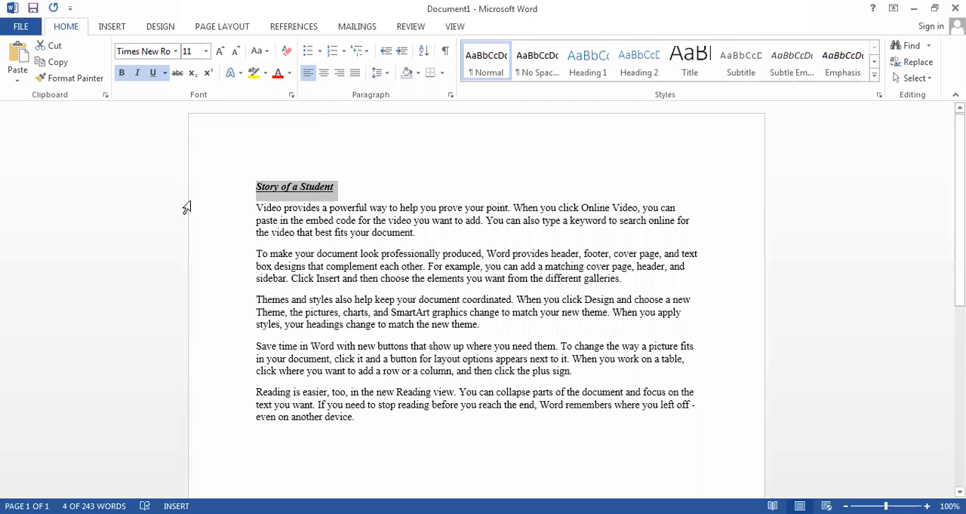
- Change the underline style of the title "Story of a Student" to a double line
click(164, 75)
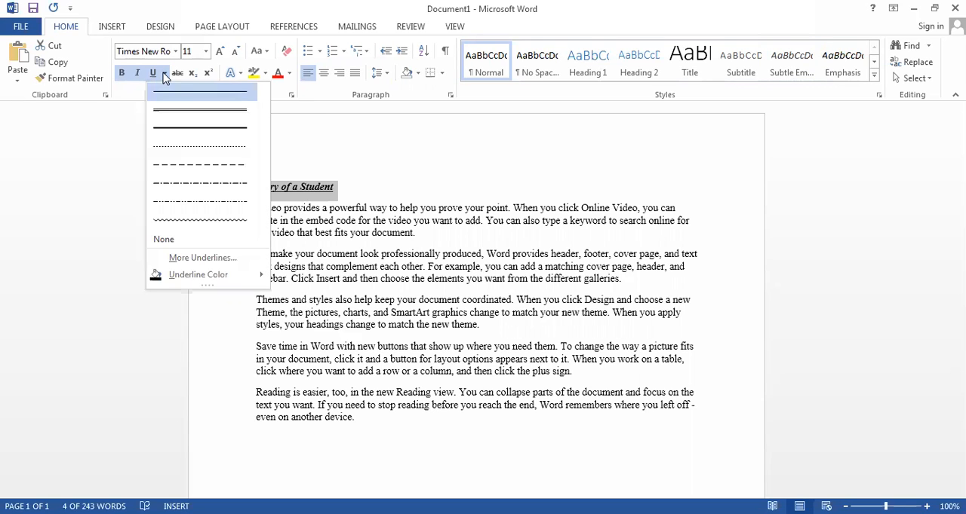
click(216, 110)
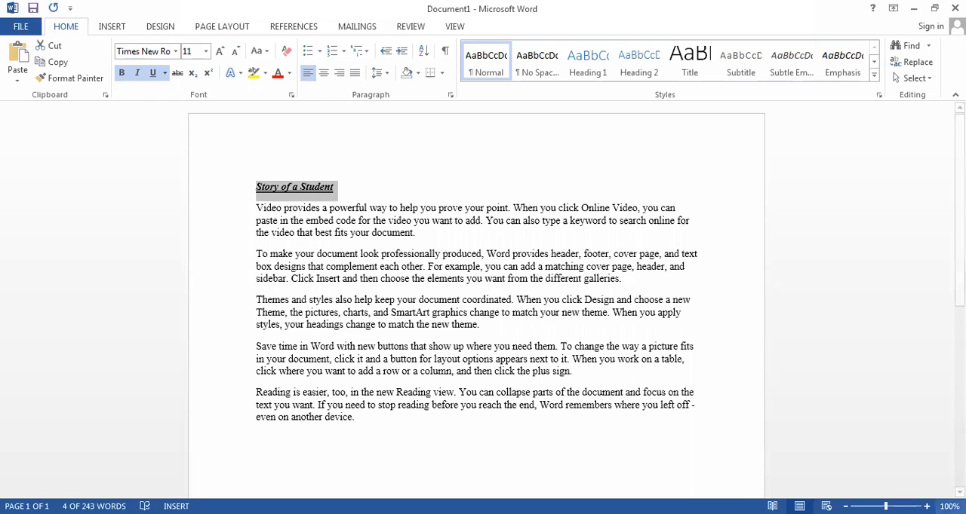
scroll(476, 302, up, 1)
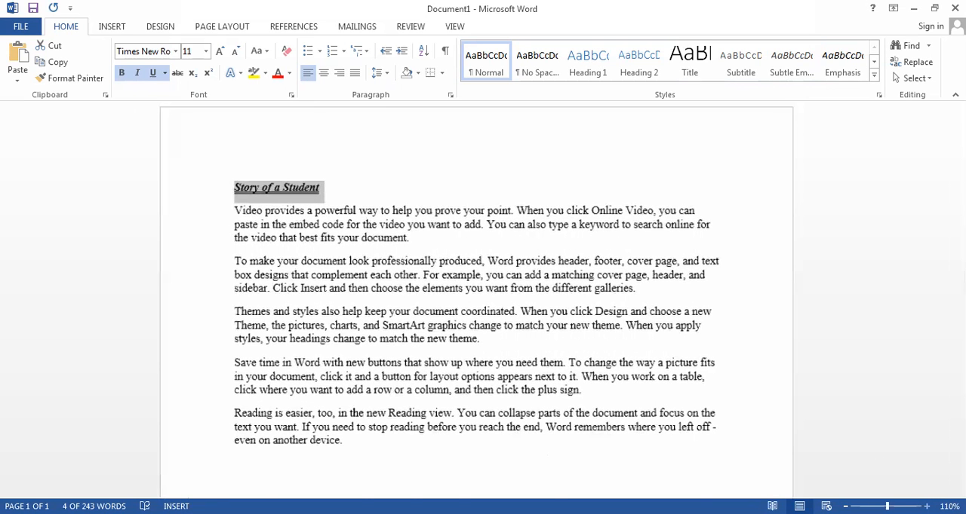
scroll(631, 386, up, 3)
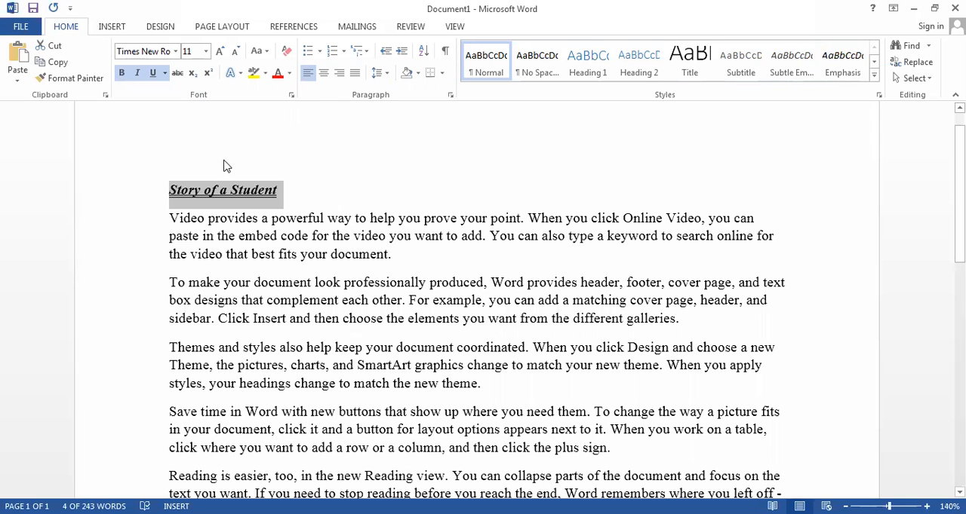
- Switch the title's underline to the thin dotted style and then remove the underline with None
click(165, 74)
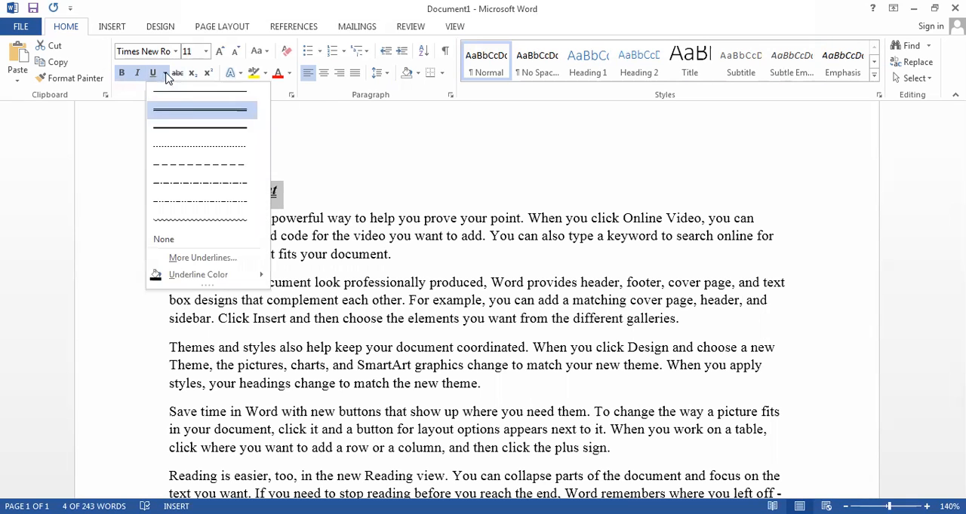
click(193, 145)
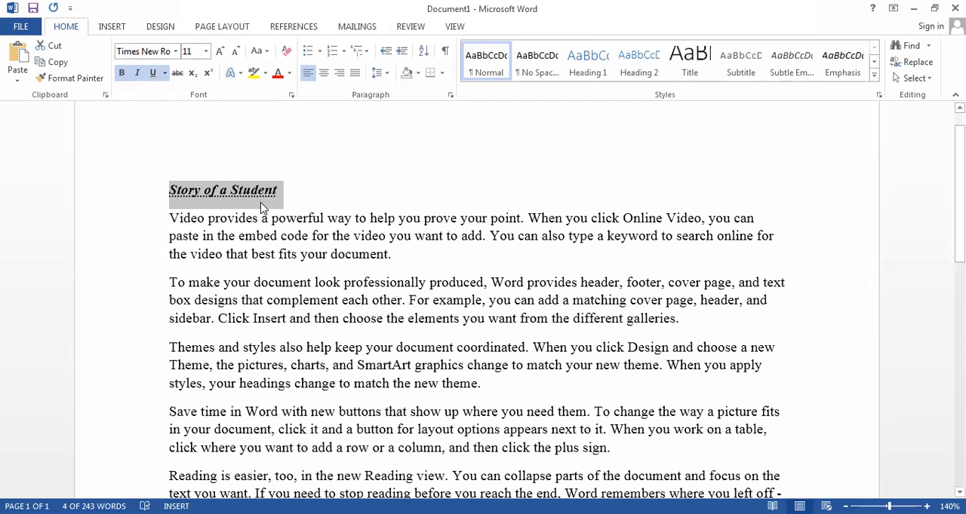
click(166, 74)
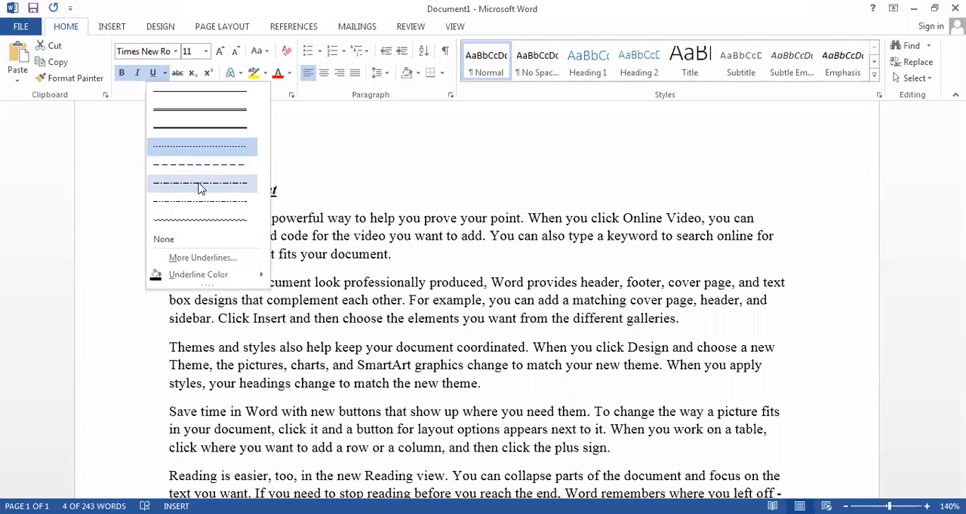
click(165, 243)
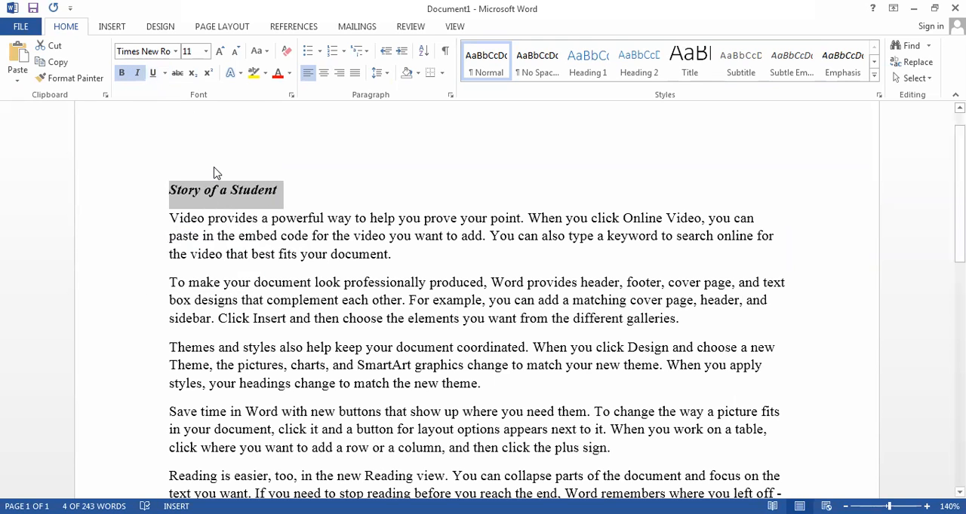
- Underline the title "Story of a Student" again and set its underline style to a double wavy line in the Font dialog
click(293, 194)
drag(286, 191, 133, 182)
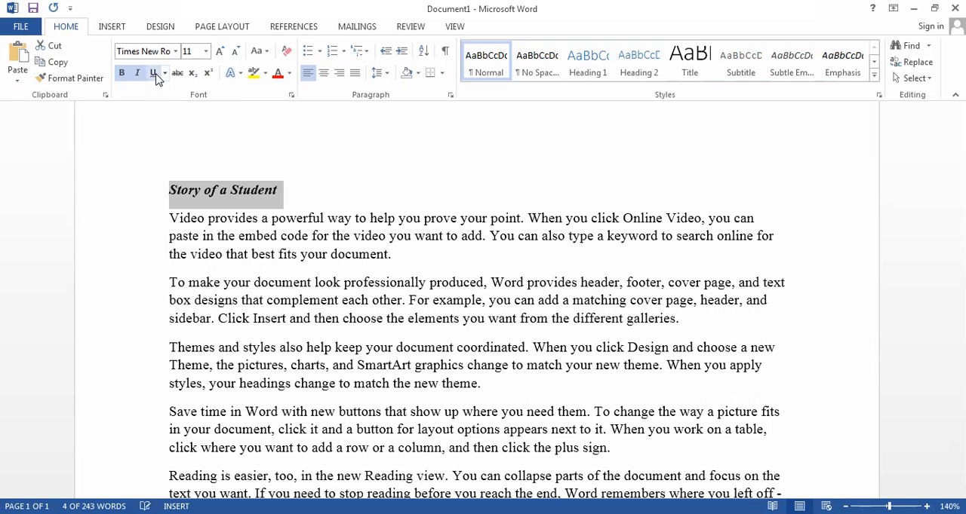
click(158, 78)
click(165, 74)
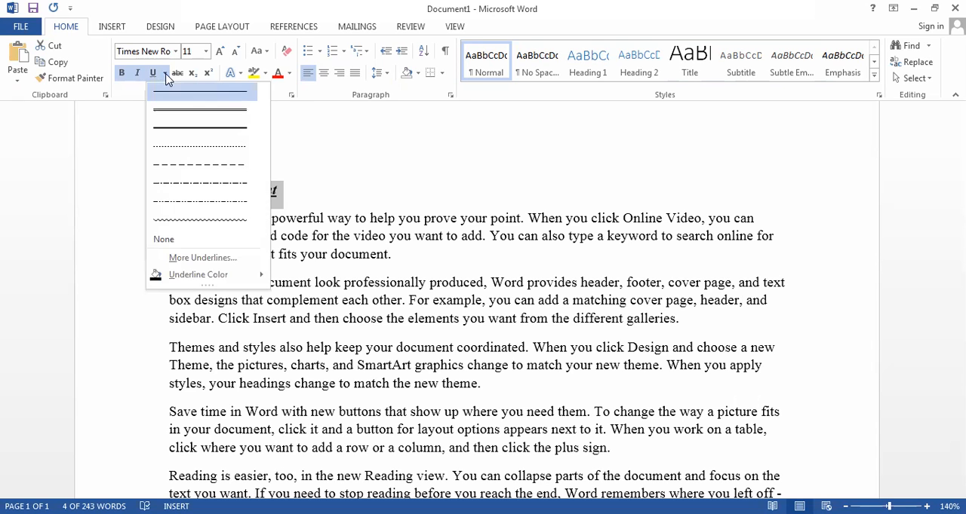
click(202, 258)
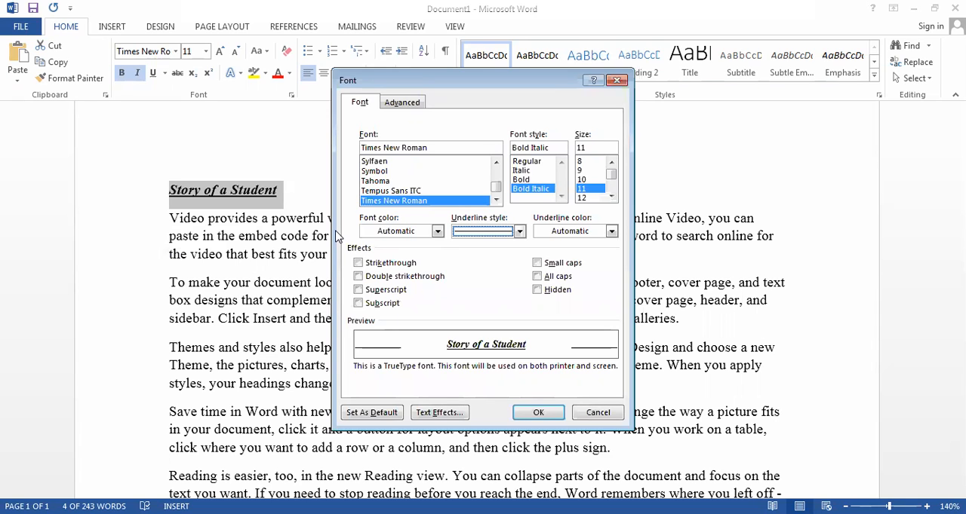
click(519, 231)
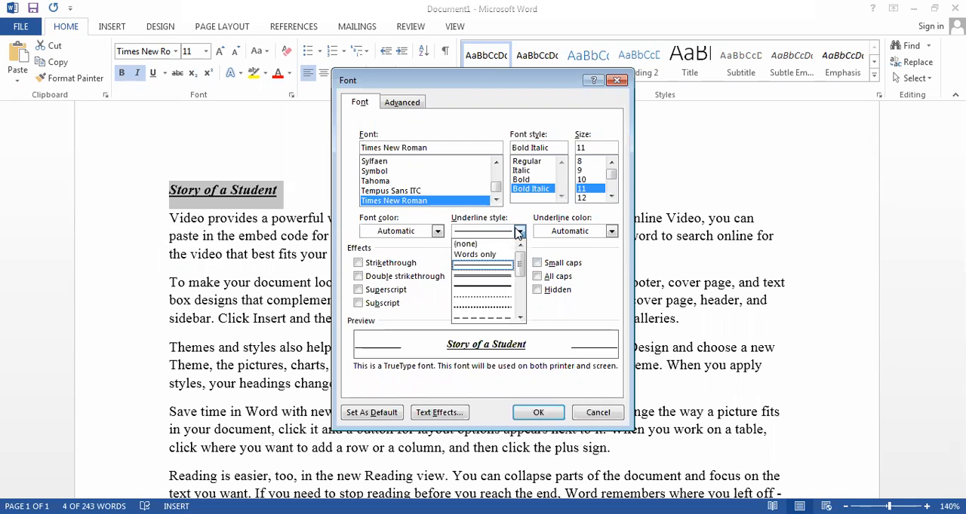
drag(522, 263, 520, 298)
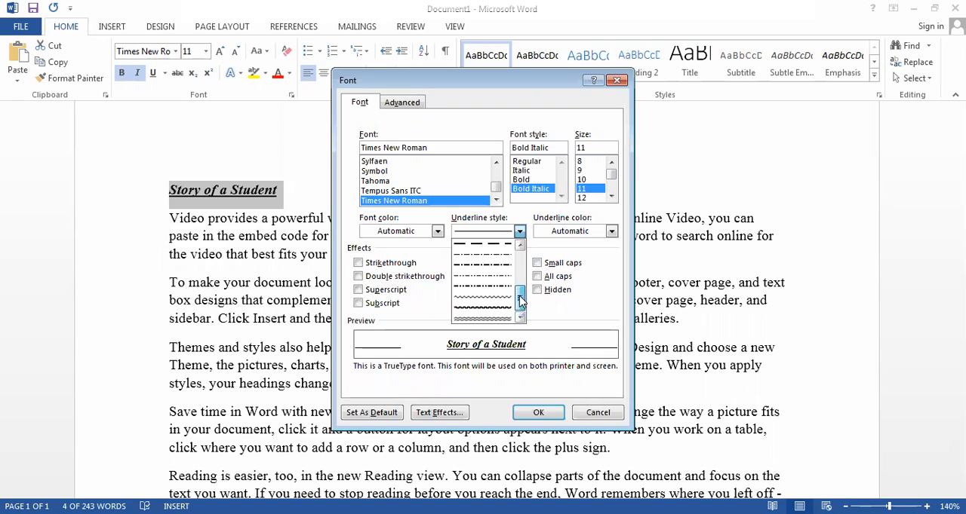
click(497, 319)
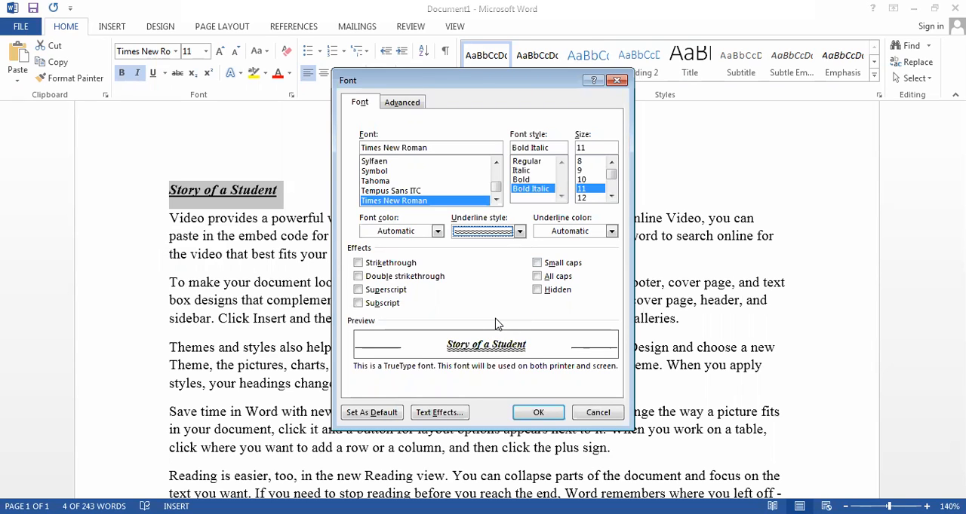
click(538, 417)
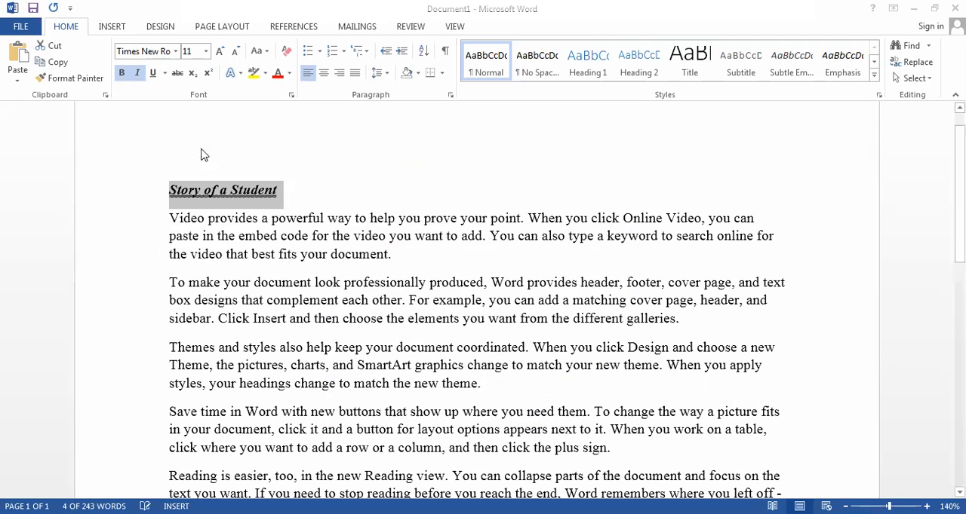
- Examine the font, style, size, underline colour and effects options for the title in the Font dialog
click(165, 73)
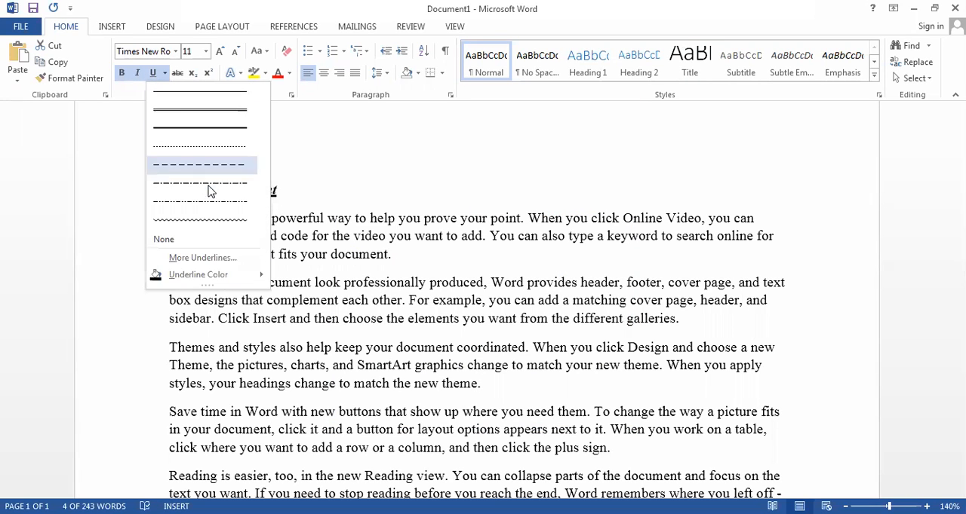
click(192, 260)
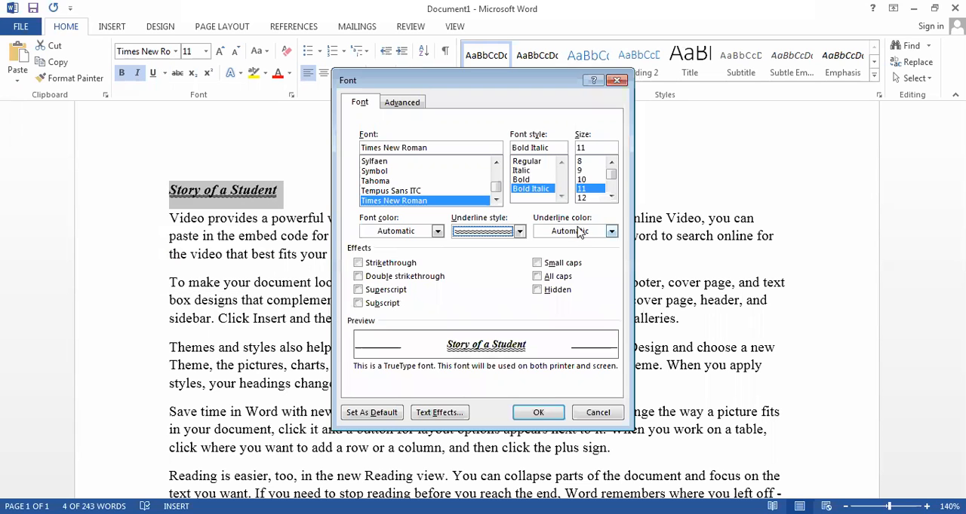
drag(612, 174, 614, 175)
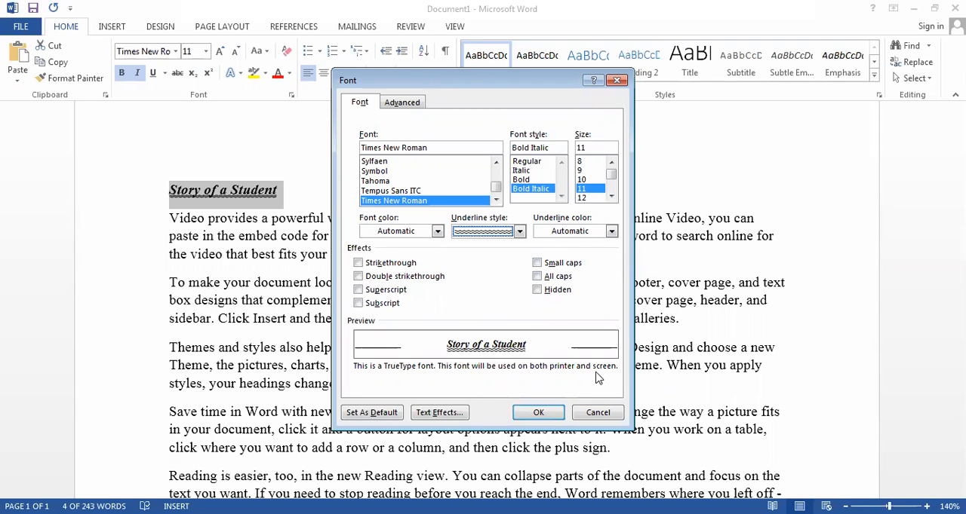
click(532, 415)
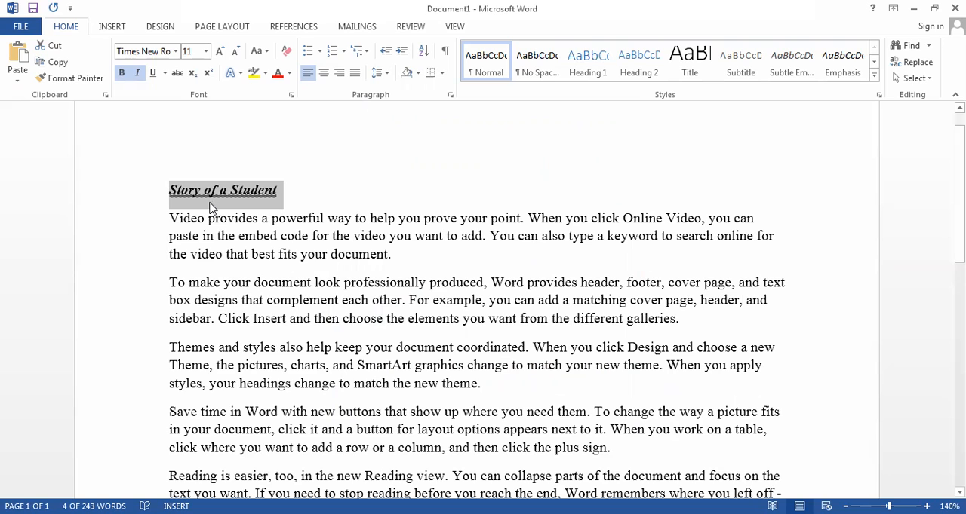
- Remove the double wavy underline from the title "Story of a Student"
click(299, 198)
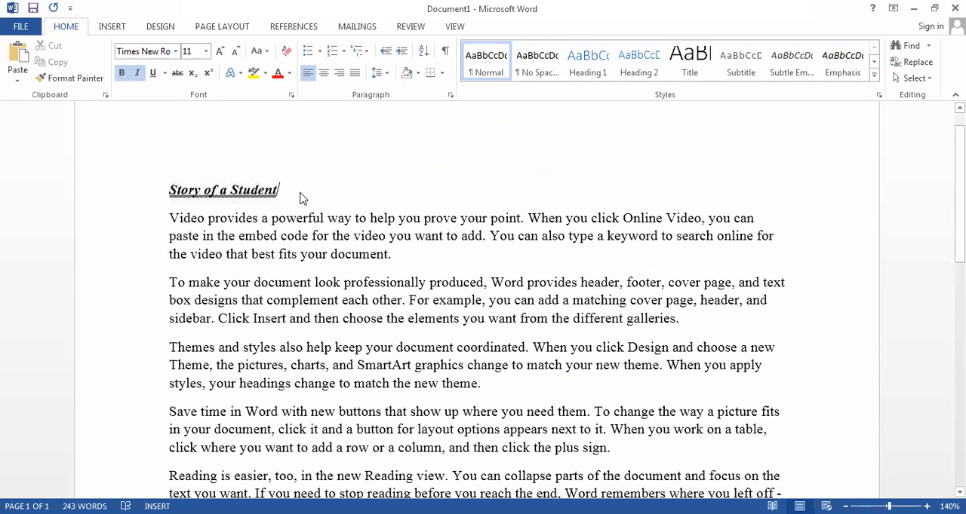
click(123, 189)
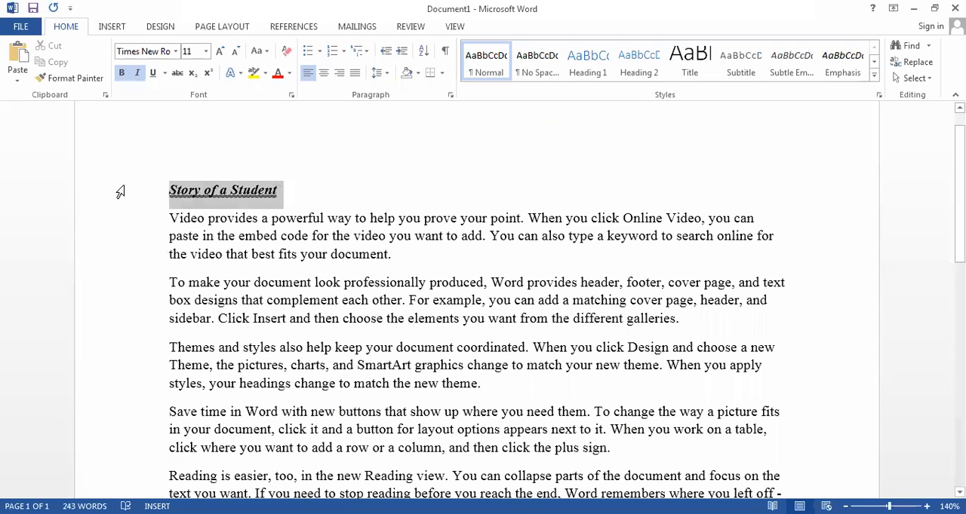
key(ctrl+u)
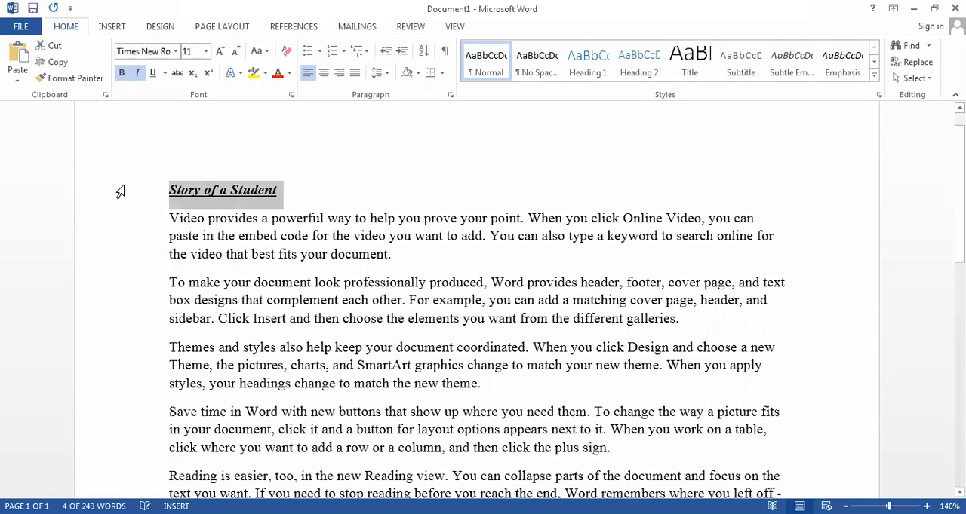
- Apply strikethrough to the title "Story of a Student"
click(292, 282)
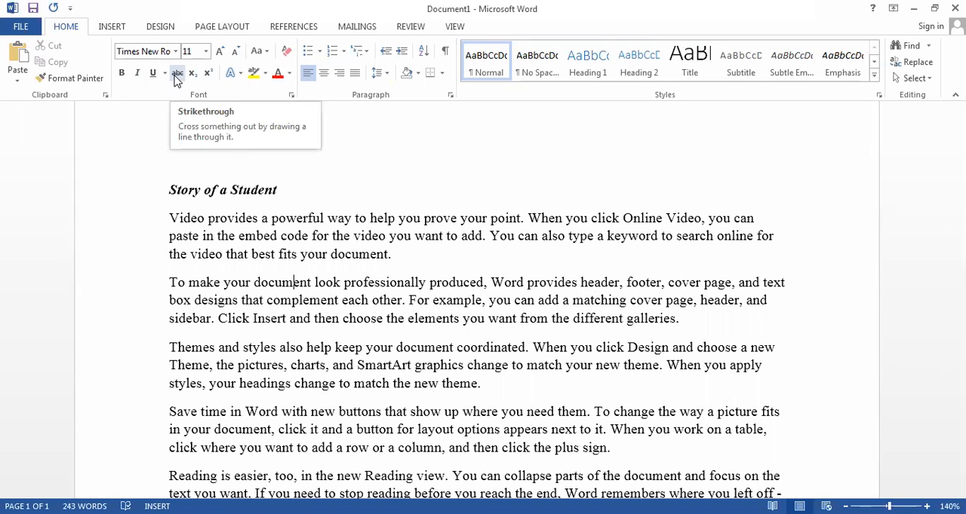
drag(284, 190, 250, 193)
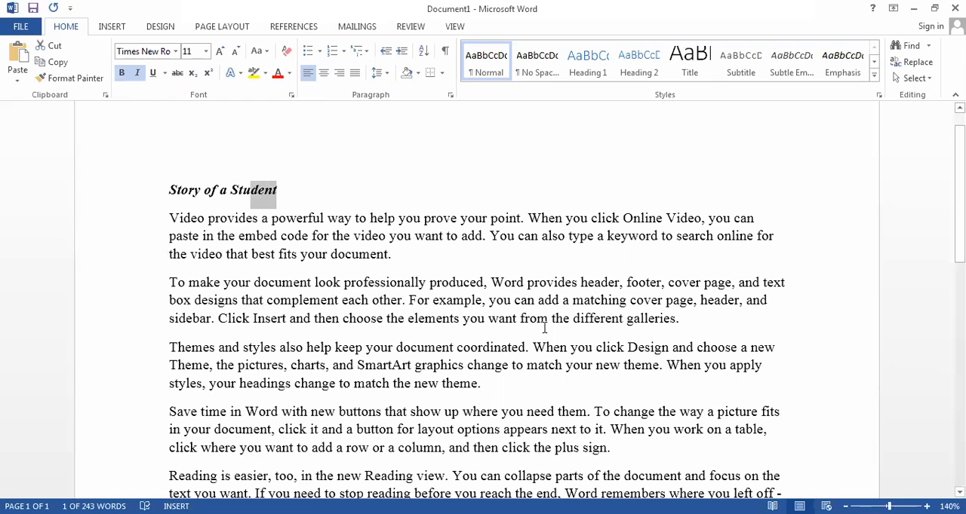
drag(287, 196, 137, 198)
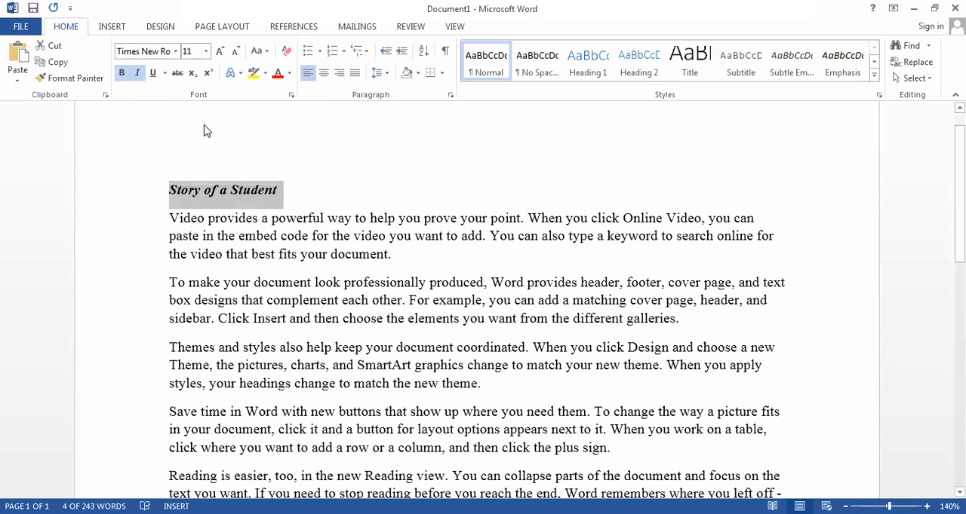
click(178, 73)
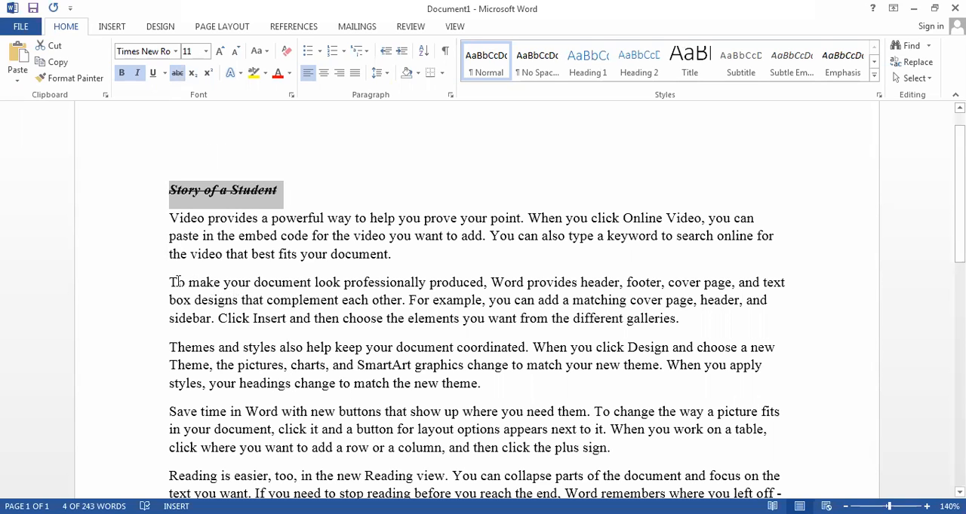
- Apply strikethrough to the whole second body paragraph, beginning "To make your document look professionally produced"
drag(169, 282, 681, 322)
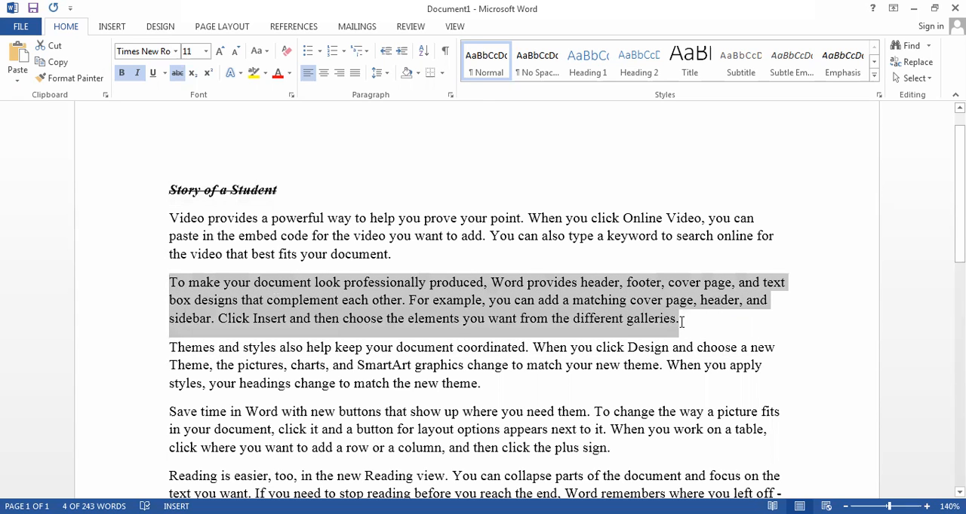
click(176, 74)
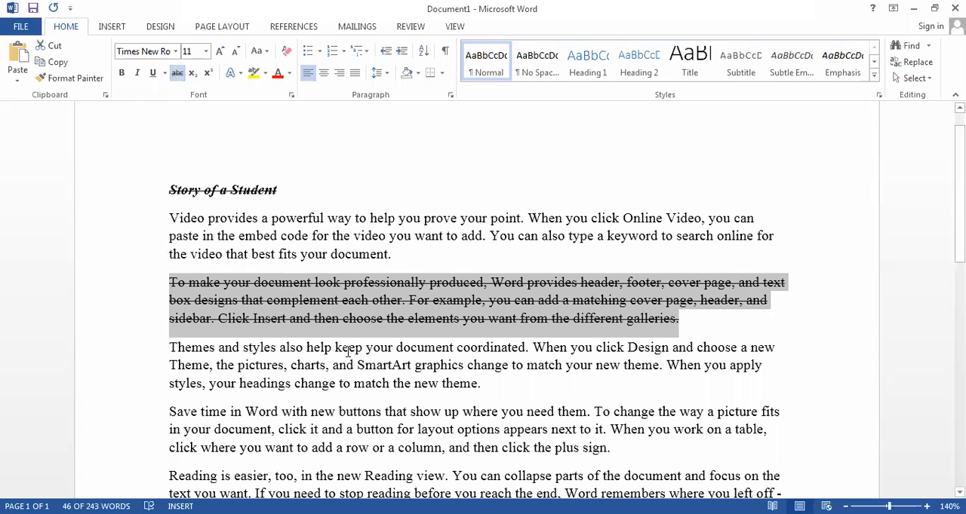
click(361, 380)
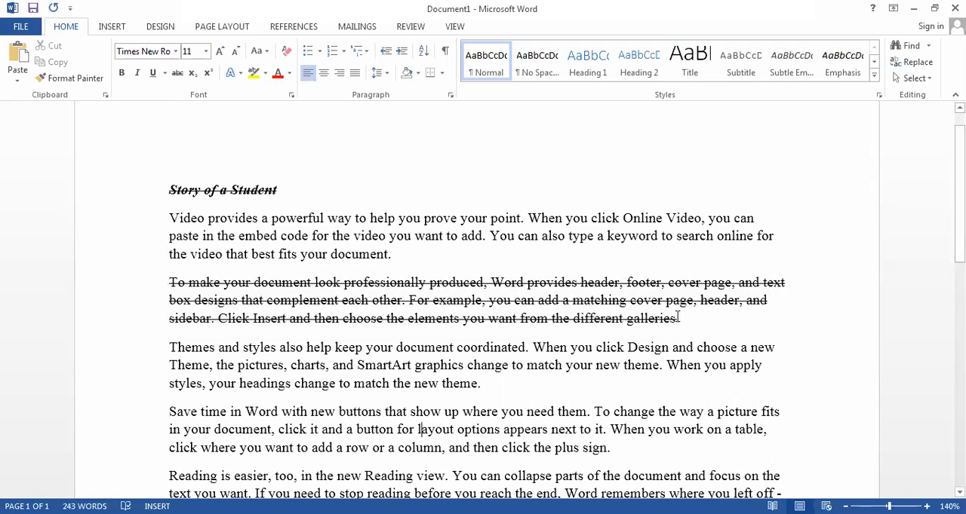
- Remove the strikethrough from the second paragraph's last sentence, "Click Insert and then choose the elements you want from the different galleries."
drag(679, 318, 218, 318)
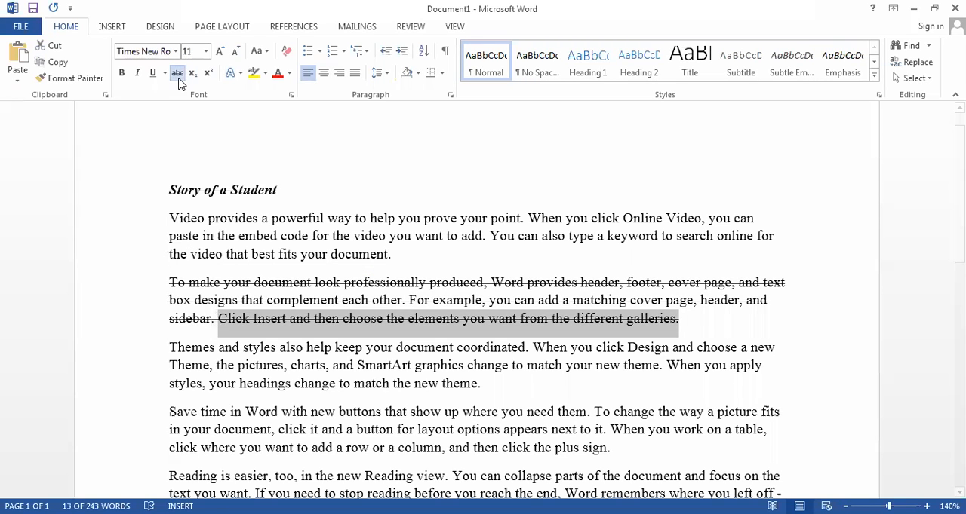
click(669, 170)
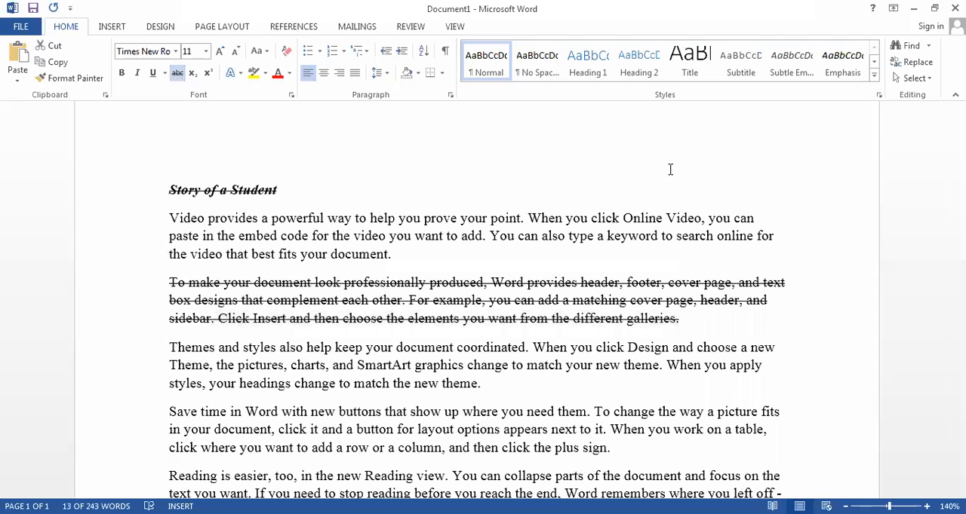
click(176, 75)
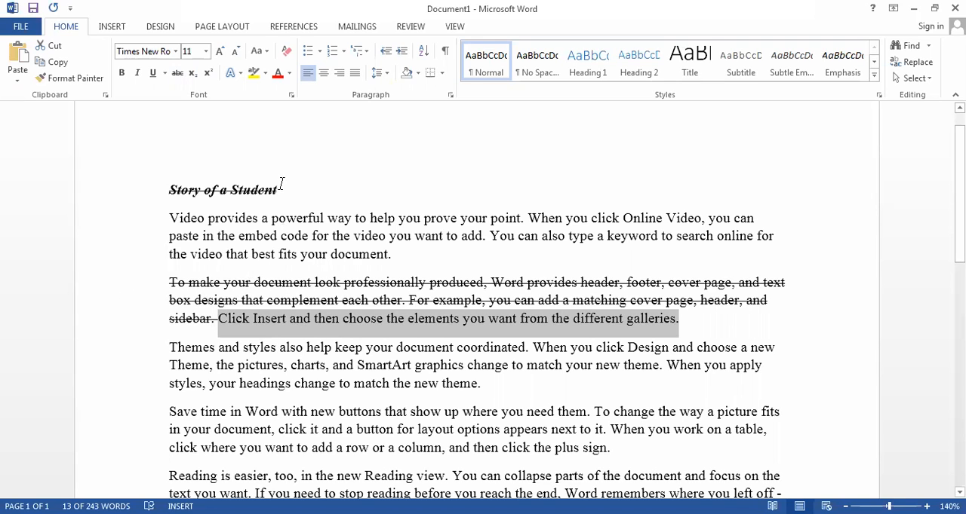
- Replace the strikethrough on the title "Story of a Student" with double strikethrough in the Font dialog
drag(283, 190, 118, 189)
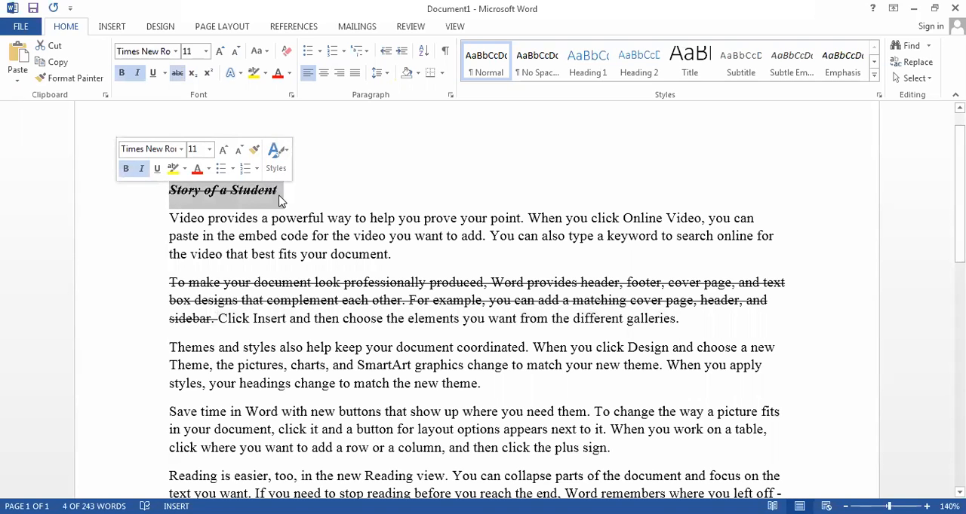
click(164, 74)
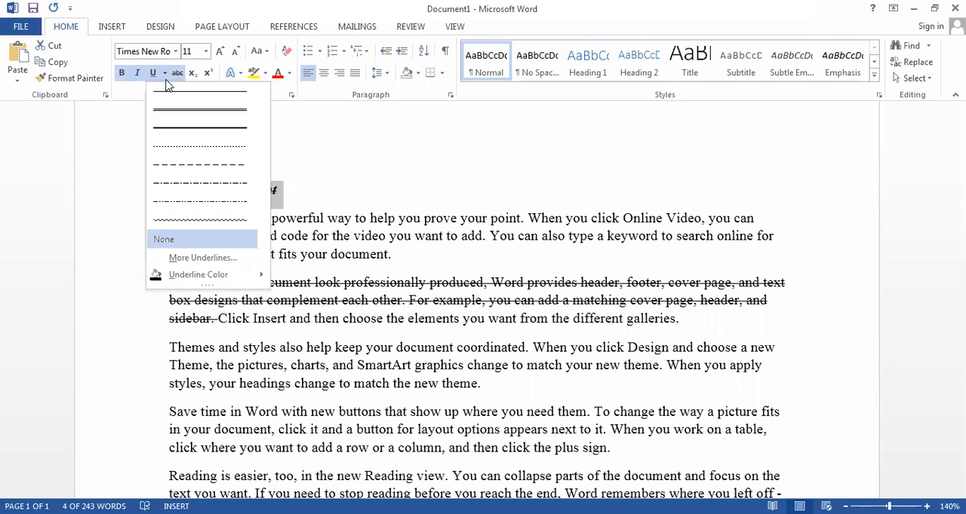
click(205, 258)
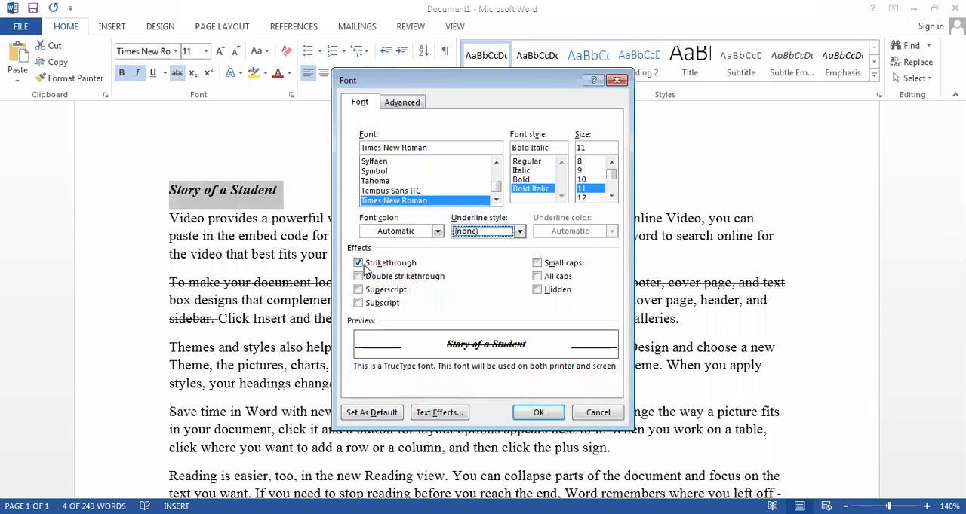
click(359, 264)
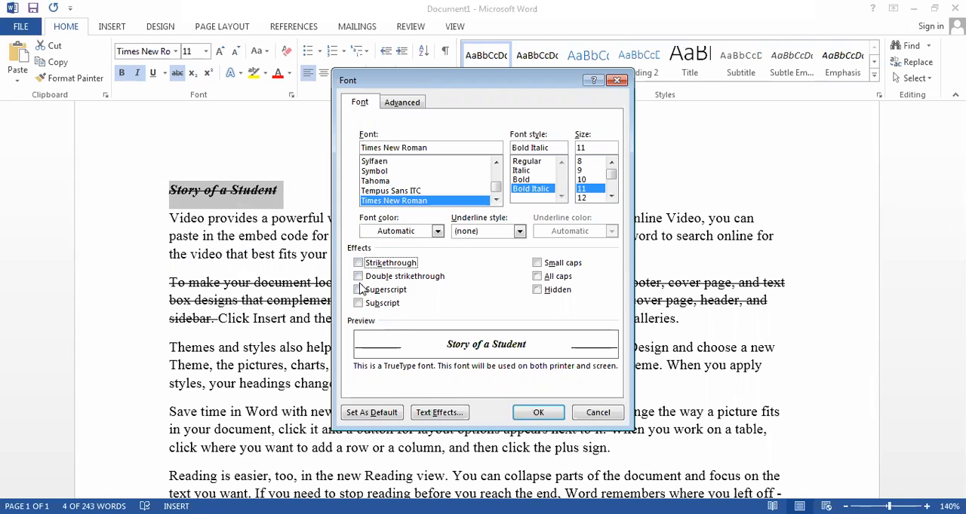
click(359, 277)
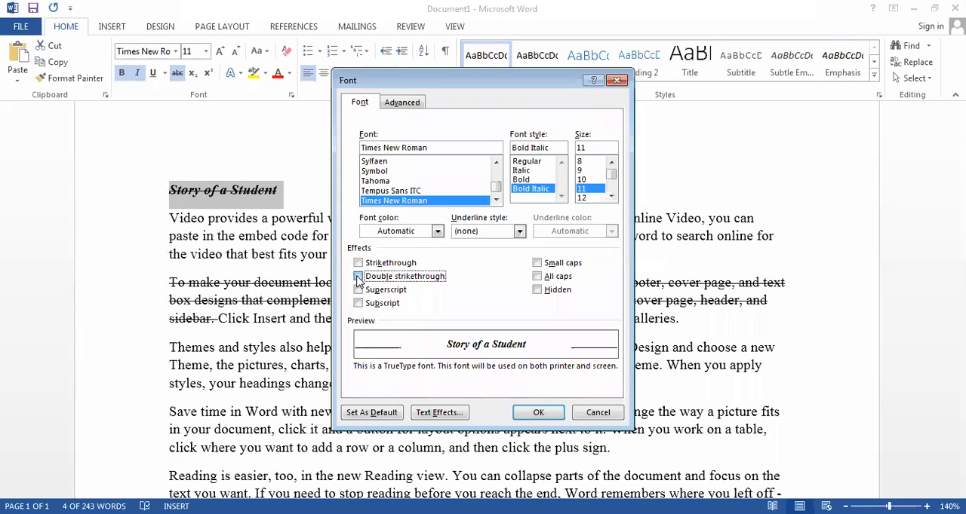
click(535, 417)
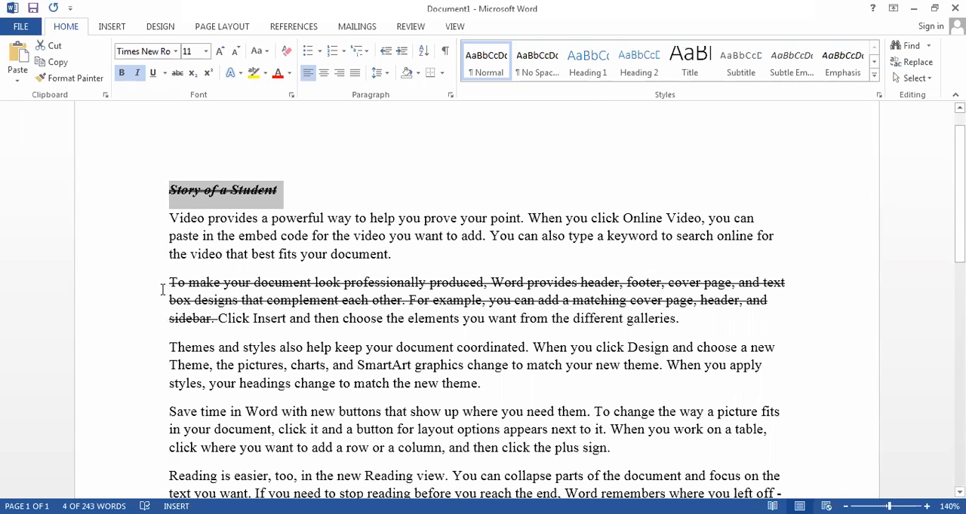
- Apply double strikethrough instead of single strikethrough to the entire second body paragraph in the Font dialog
drag(166, 283, 679, 323)
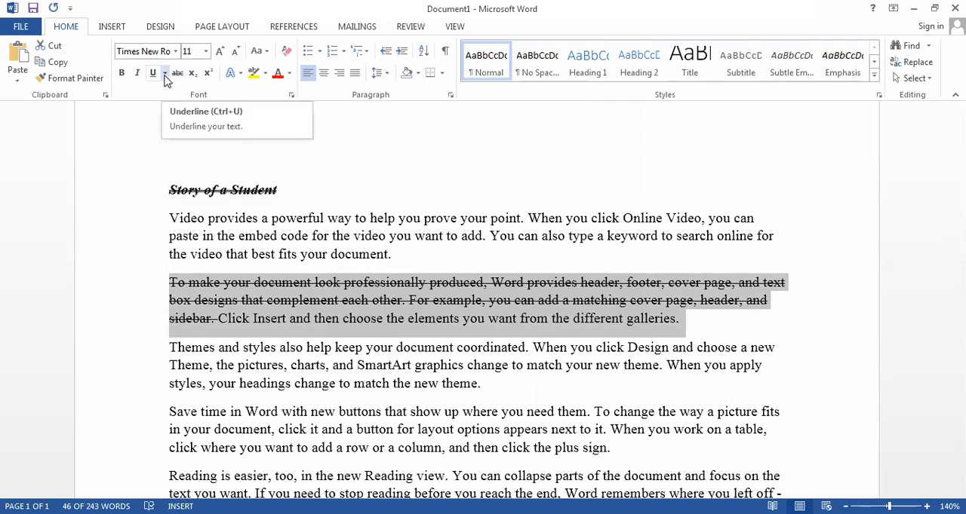
click(164, 73)
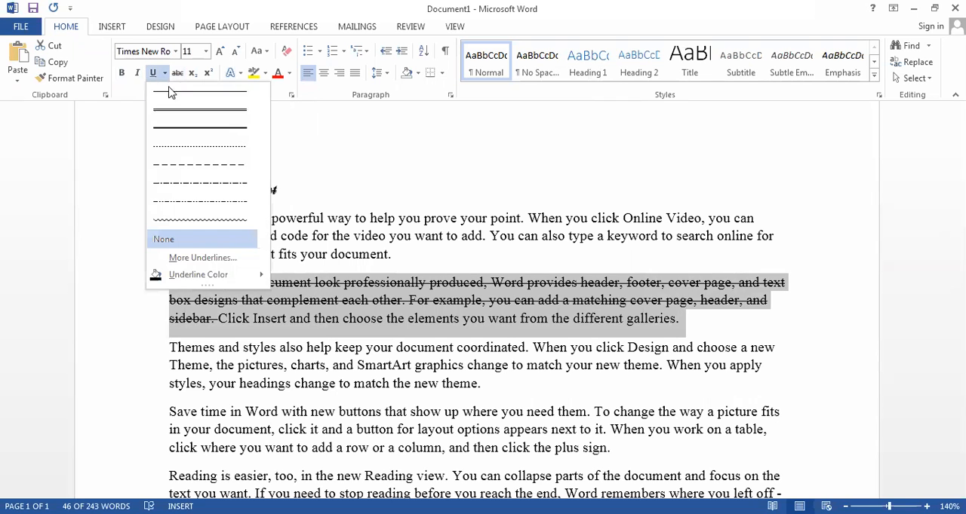
click(196, 259)
click(358, 263)
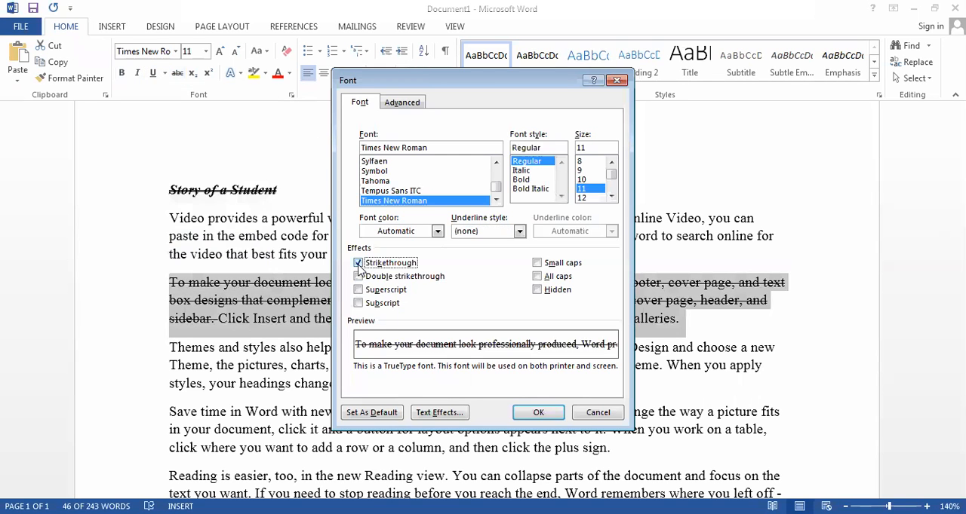
click(359, 263)
click(359, 277)
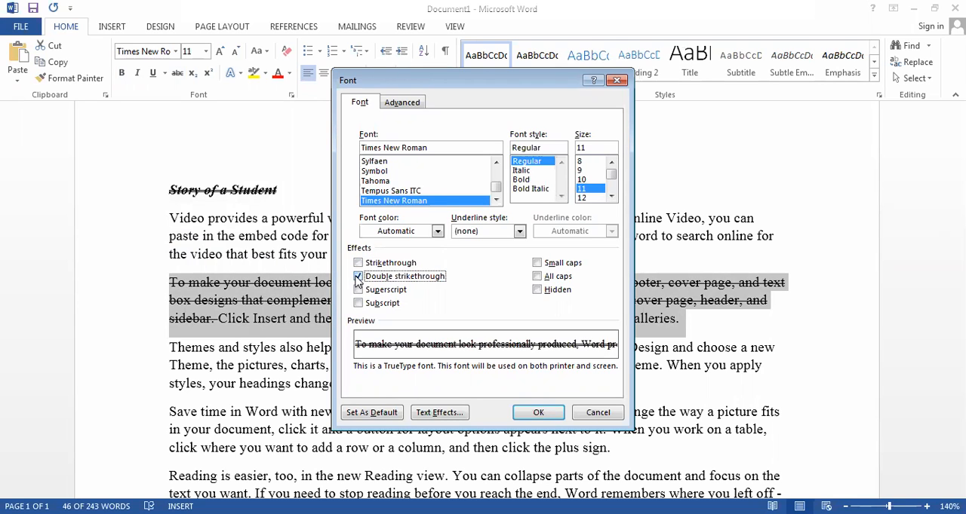
click(538, 413)
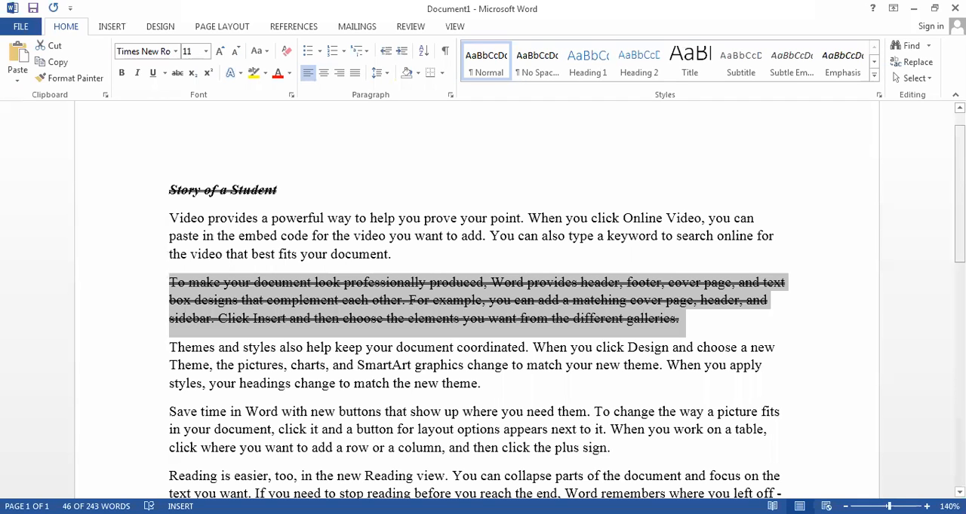
- Add the text "H2O" below the last paragraph and insert three blank lines above it
scroll(477, 302, down, 5)
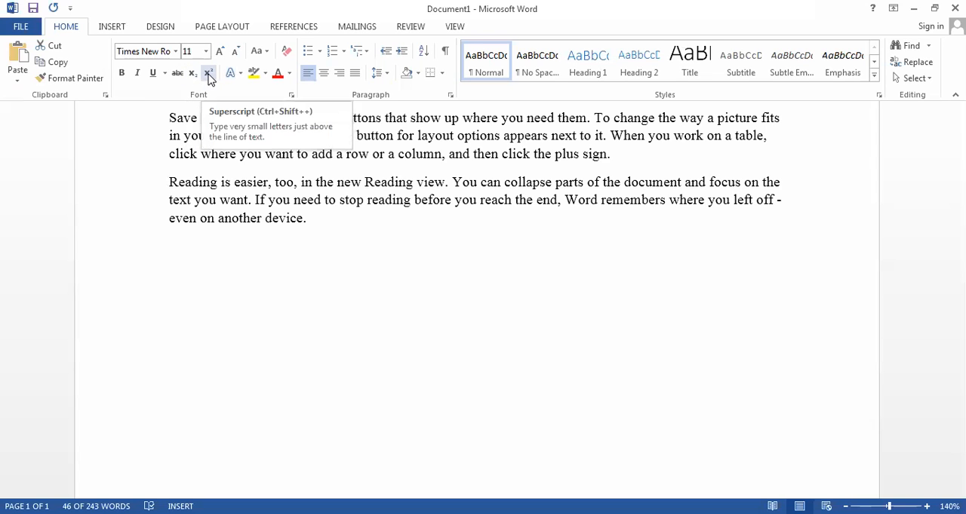
click(191, 294)
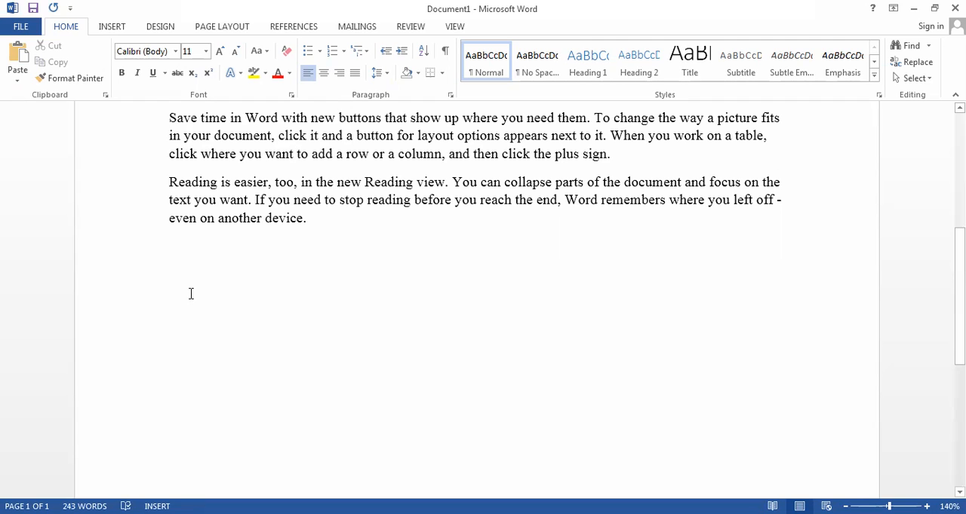
text(H2)
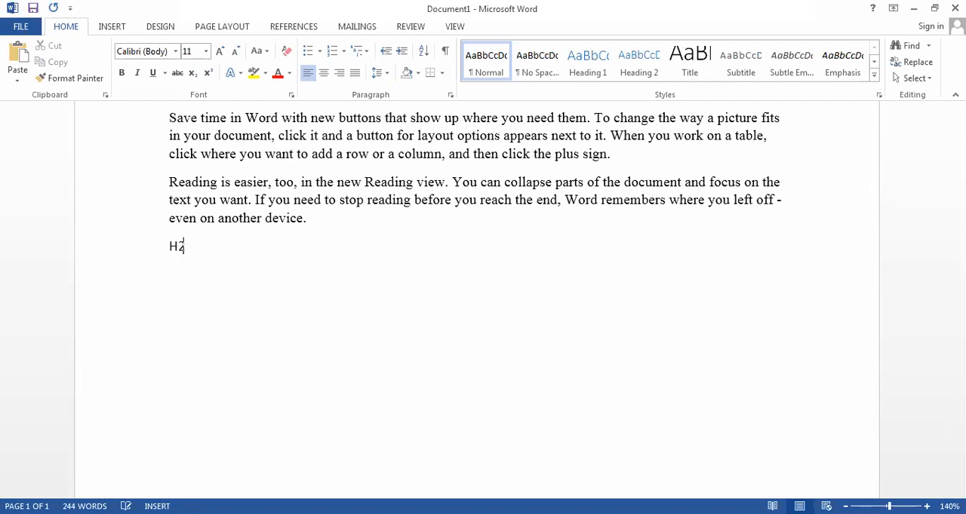
text(0)
key(BackSpace)
text(O)
click(167, 246)
key(Return)
key(Return)
key(Return)
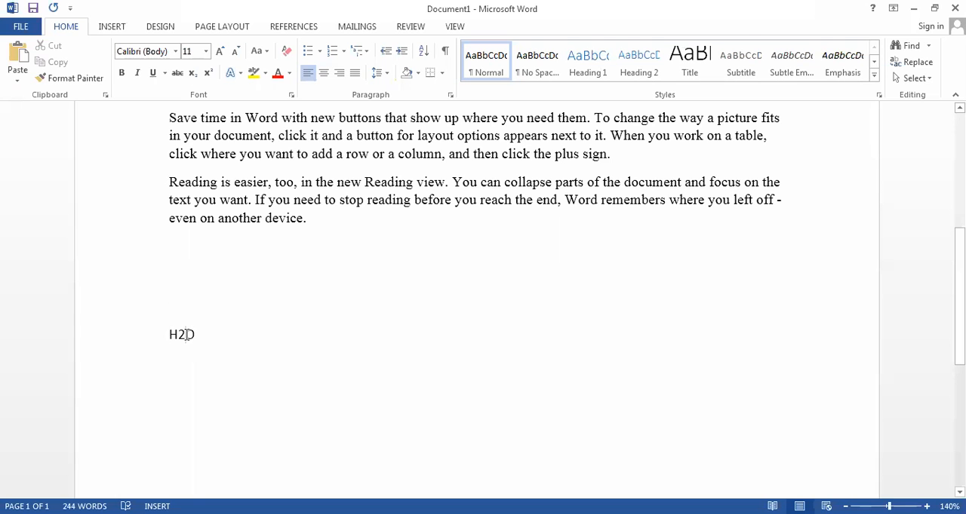
- Format the 2 in "H2O" as subscript
drag(186, 335, 180, 340)
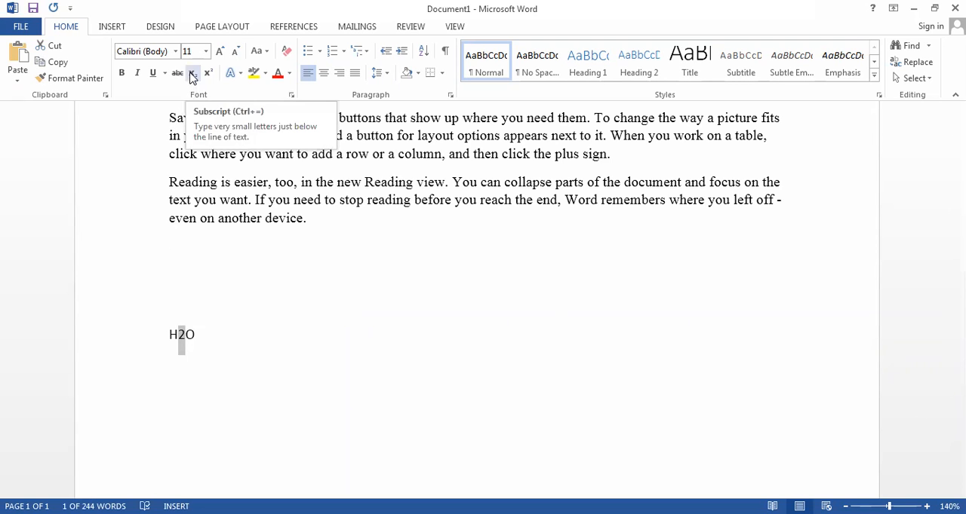
click(192, 73)
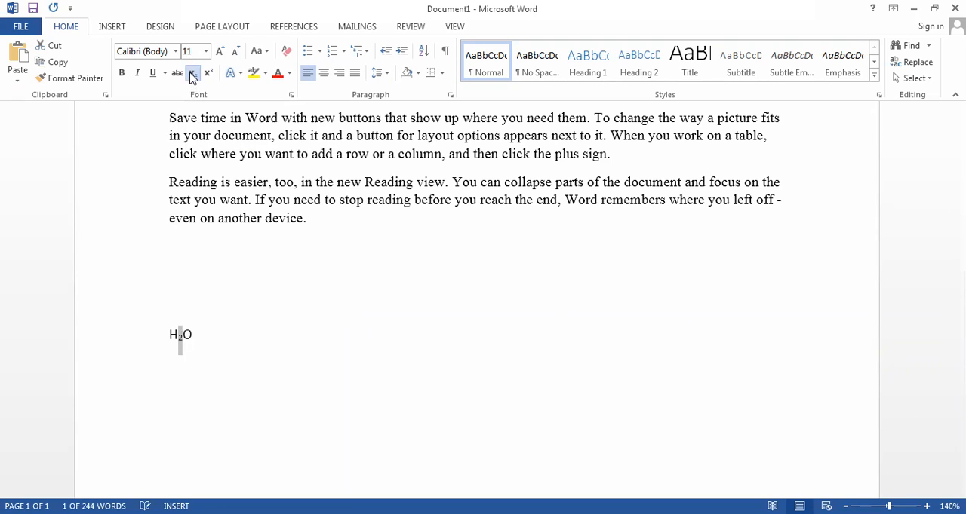
click(213, 348)
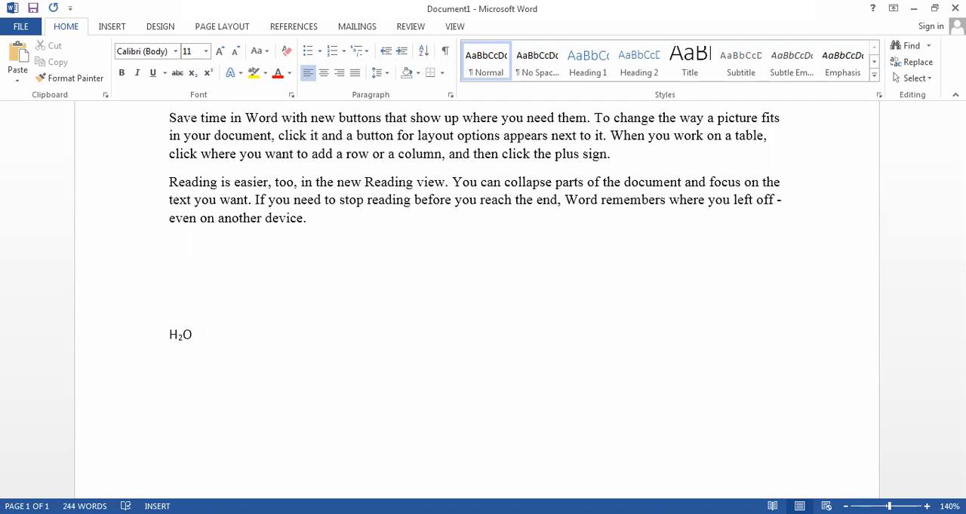
- Add the formula "H2SO4" after H2O on the same line, correcting the mistyped digits
text(H)
text(@)
text(SO)
text($)
key(BackSpace)
text(4)
click(226, 335)
key(BackSpace)
text(2)
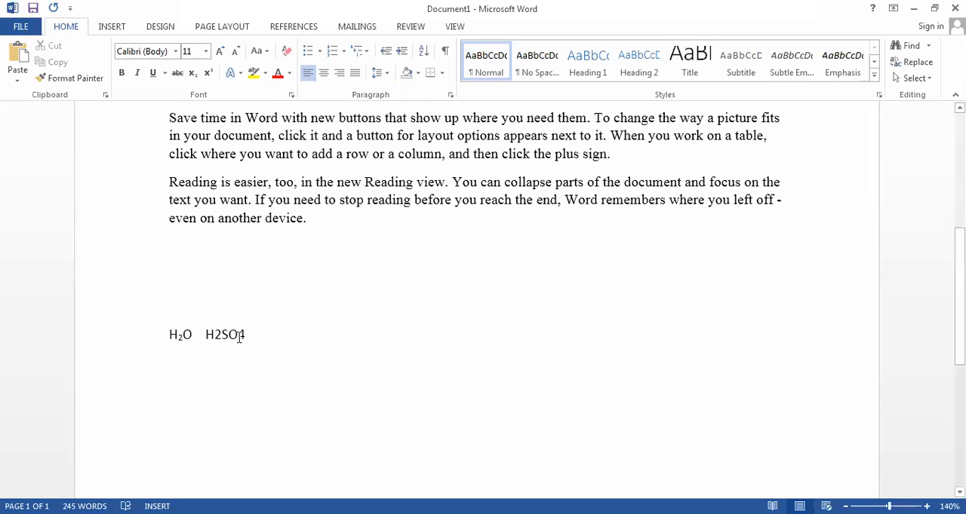
- Try subscript on the whole formula "H2SO4" and undo it
drag(253, 335, 205, 336)
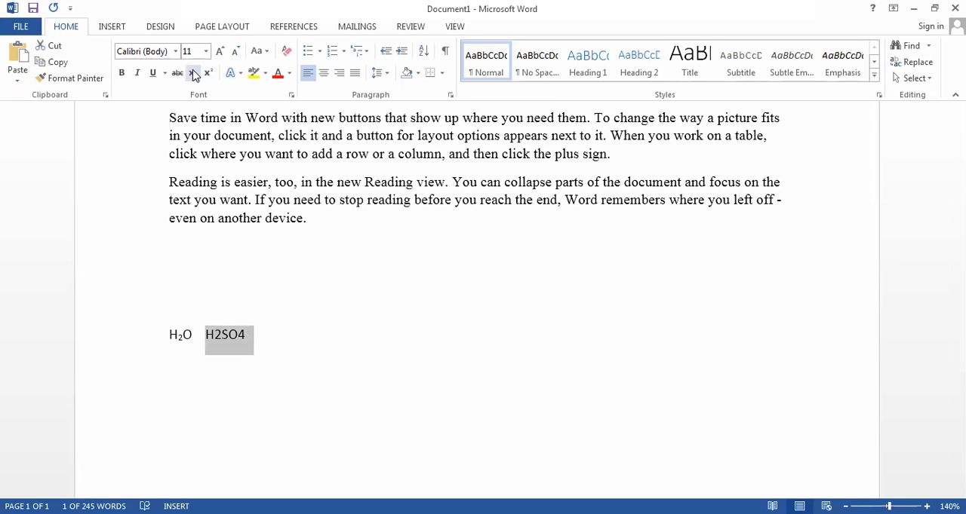
click(193, 73)
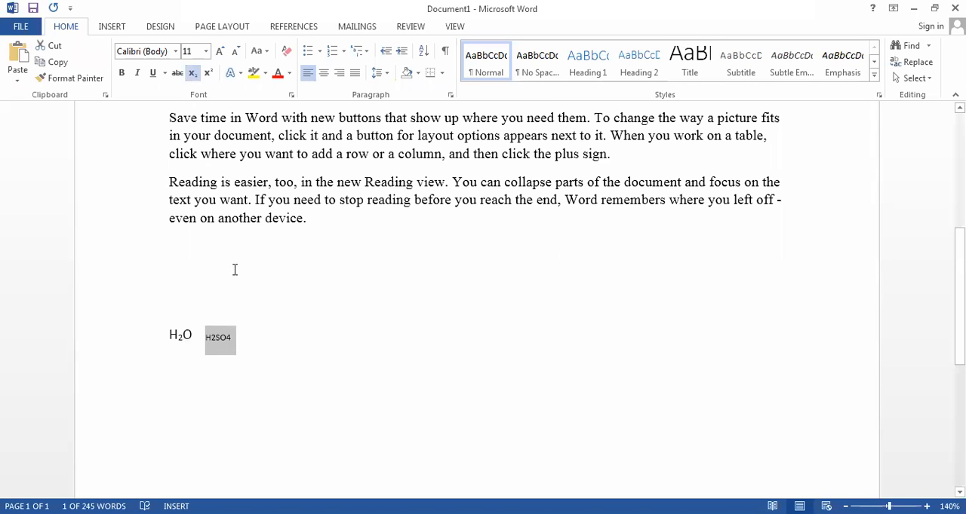
key(ctrl+z)
- Format only the 4 in "H2SO4" as subscript
click(241, 334)
drag(240, 333, 247, 334)
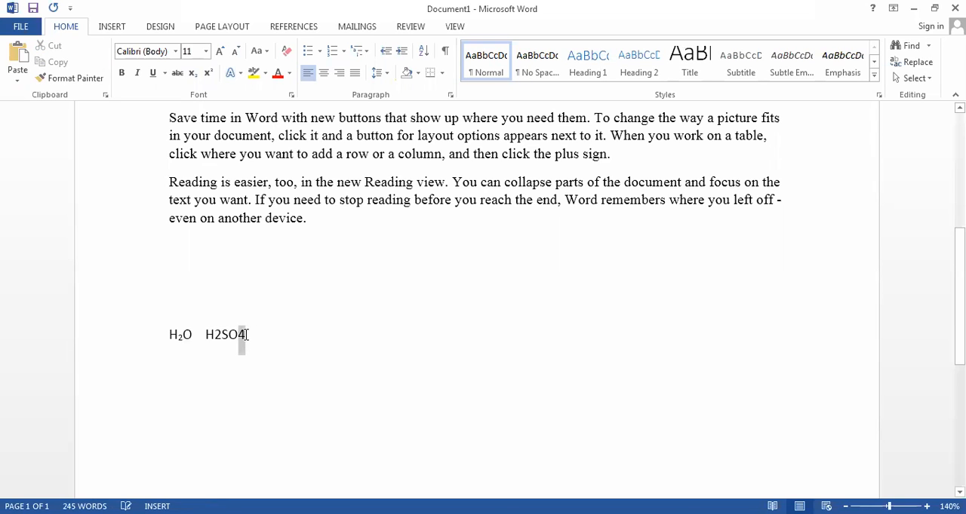
click(193, 73)
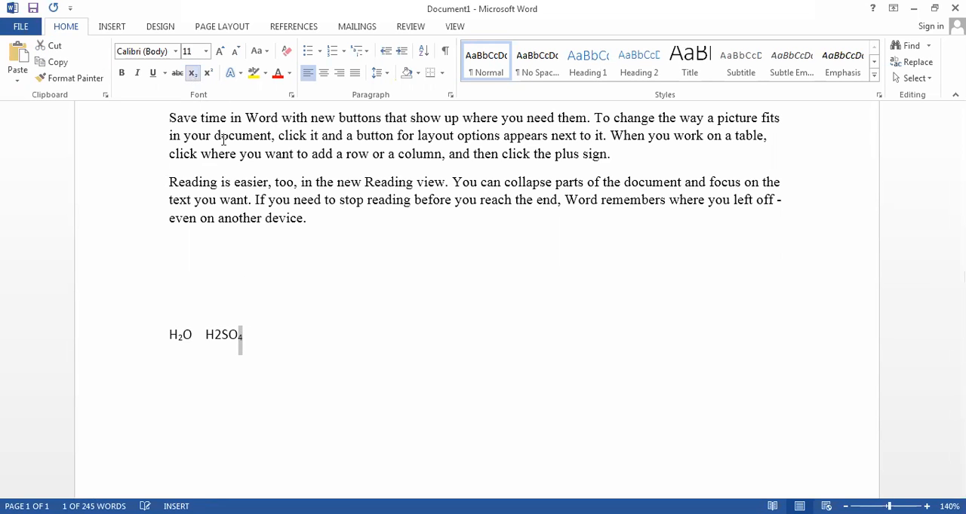
click(273, 339)
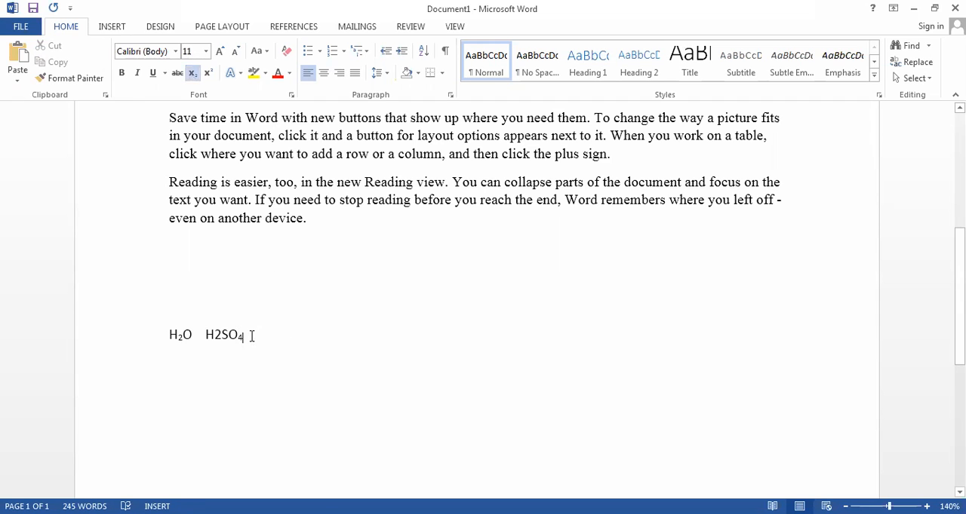
- Add the text "252 = 625" at font size 18 on a new line below the chemical formulas
drag(252, 336, 108, 306)
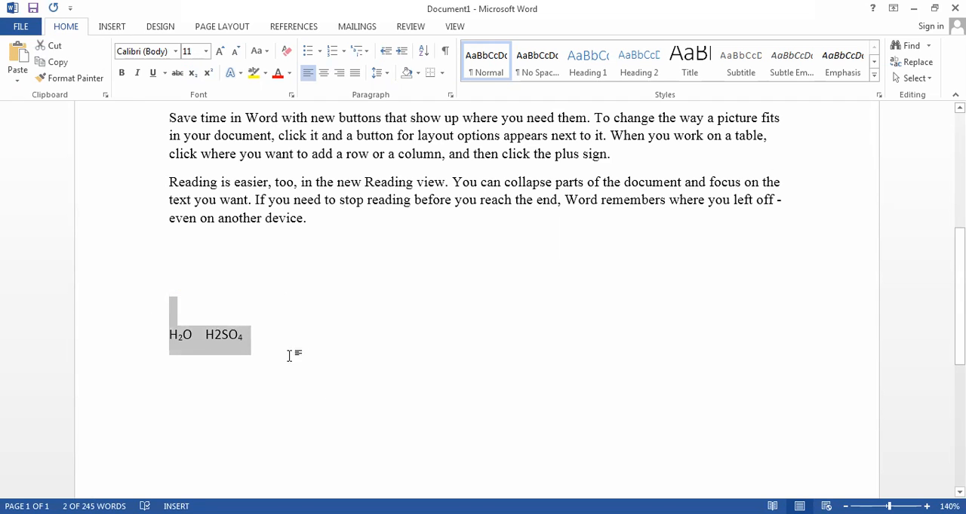
click(264, 350)
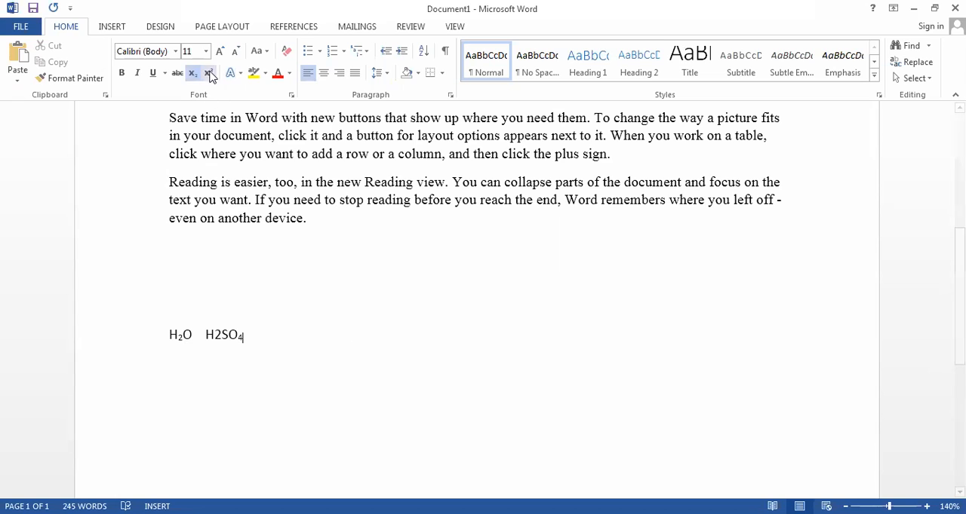
key(Return)
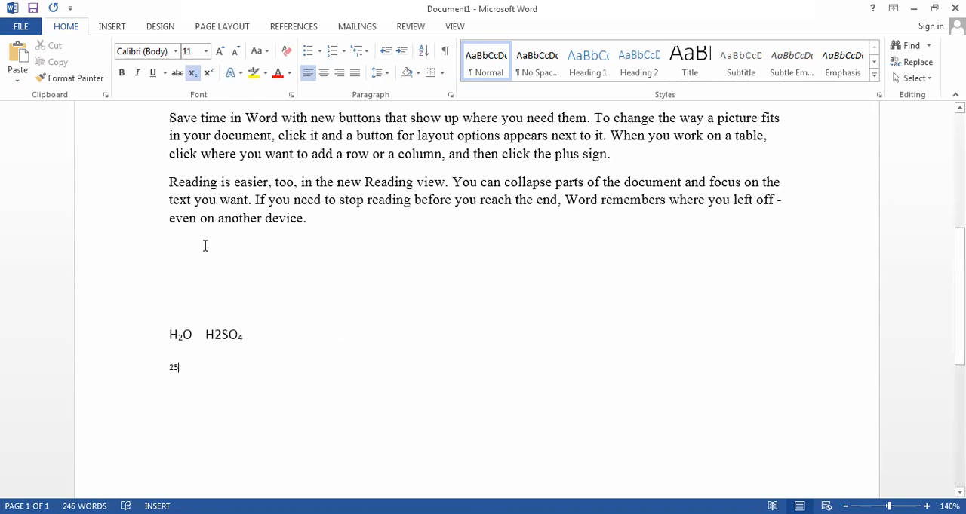
click(138, 374)
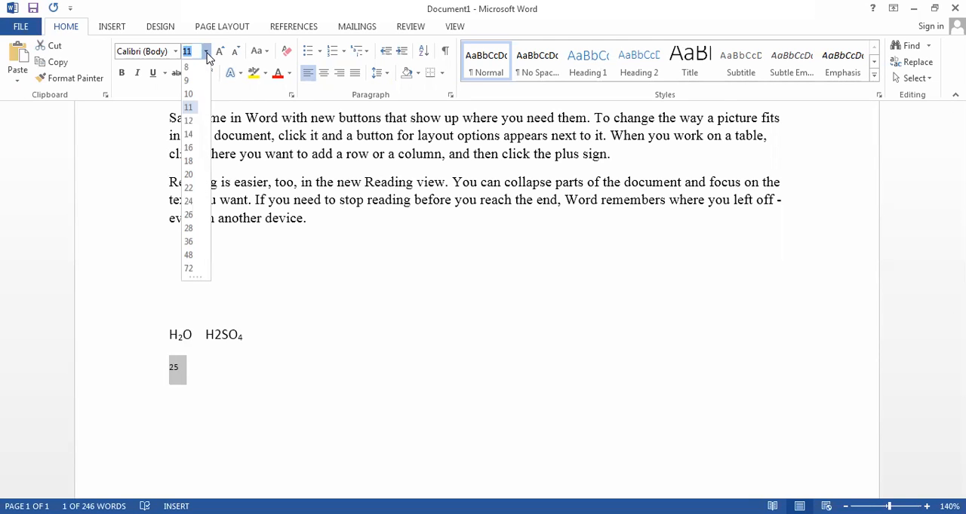
click(188, 160)
click(200, 374)
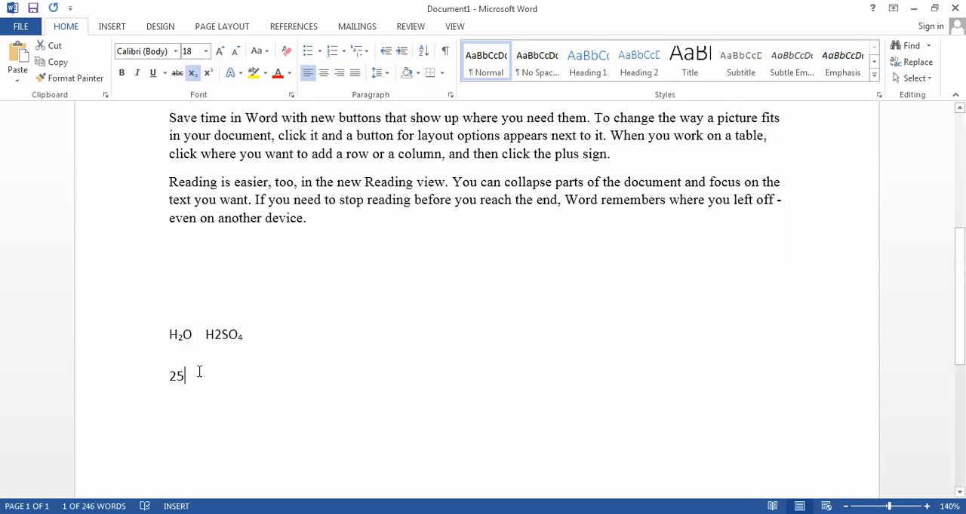
text(2)
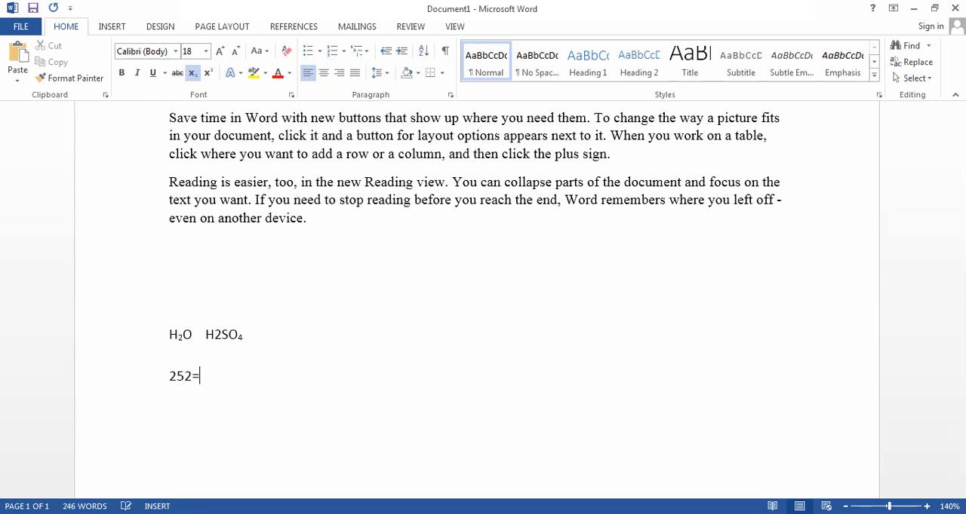
text(= 625)
click(192, 380)
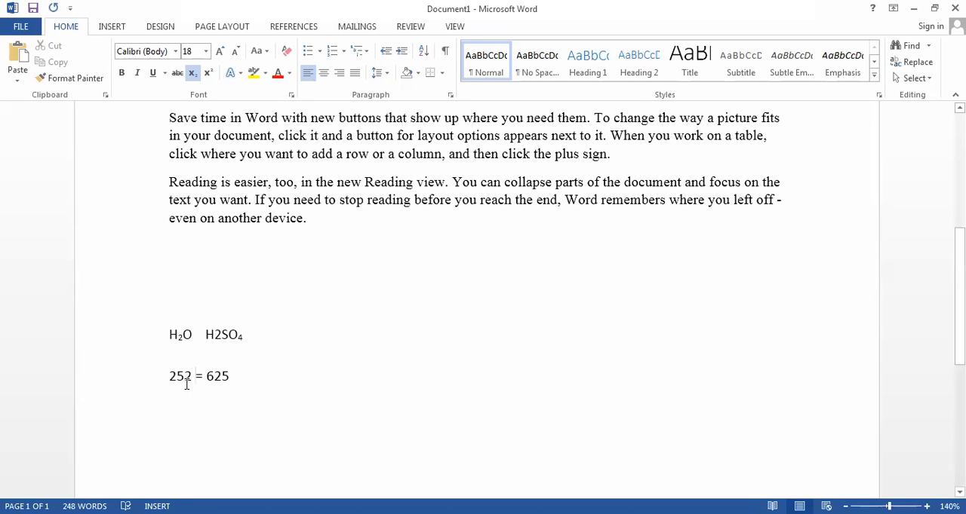
- Format the last 2 of "252" as superscript so the equation reads 25 squared
drag(194, 375, 185, 377)
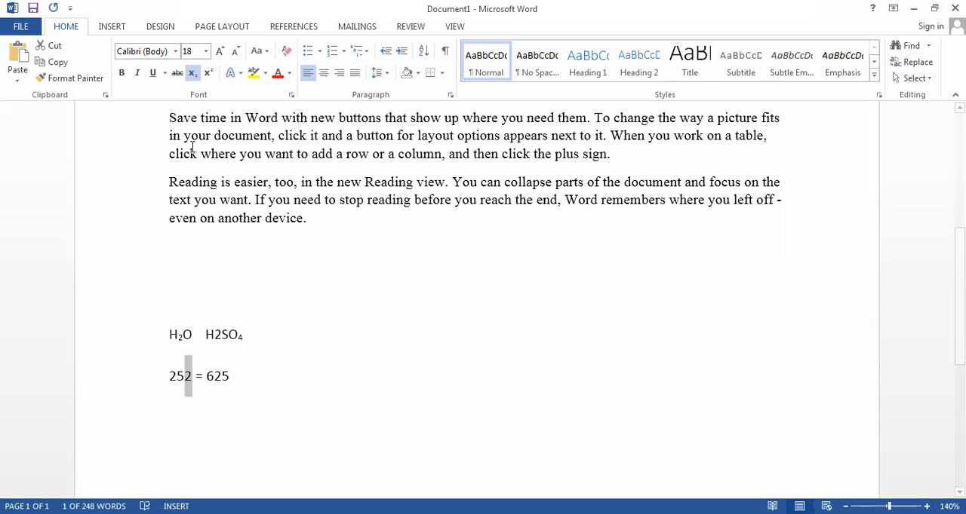
click(208, 73)
click(193, 403)
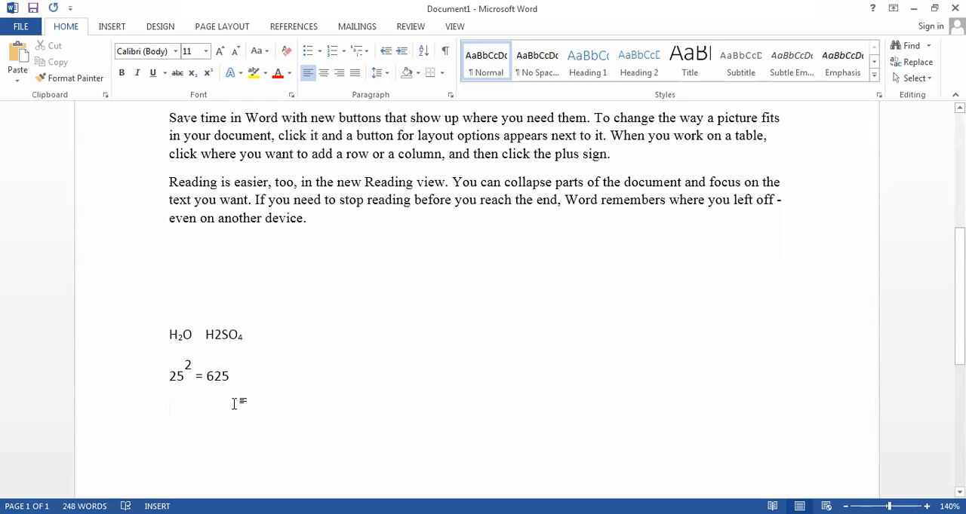
- Add the text "52 = 25" on the line below the first equation and format its exponent 2 as superscript
text(52 = 25)
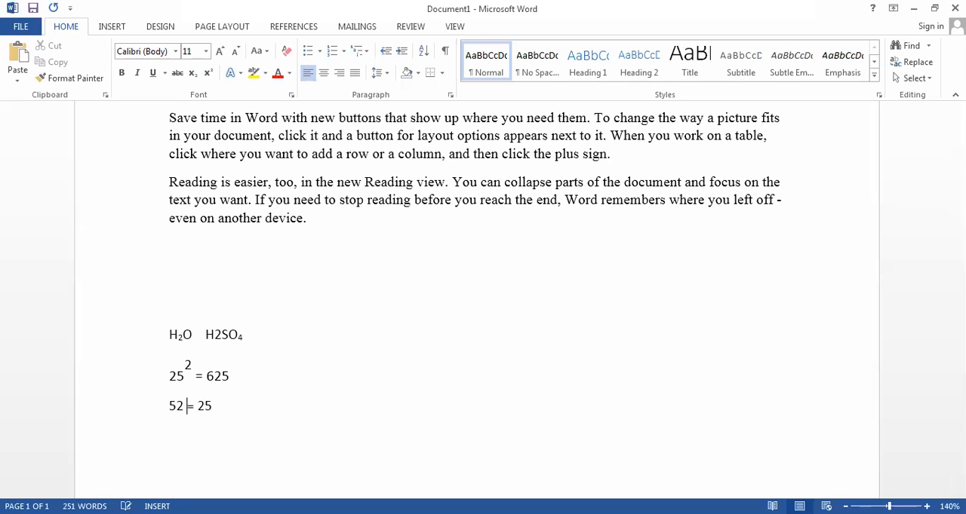
click(185, 405)
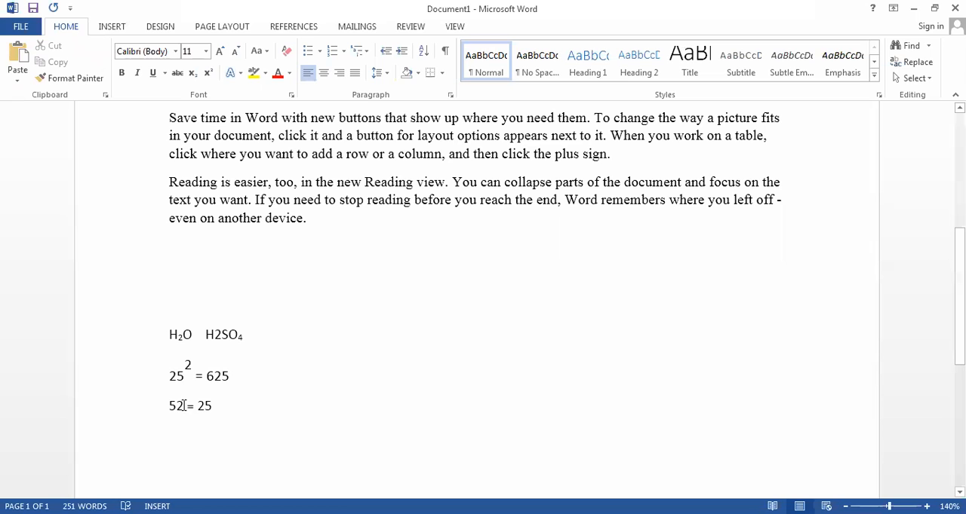
drag(183, 408, 176, 408)
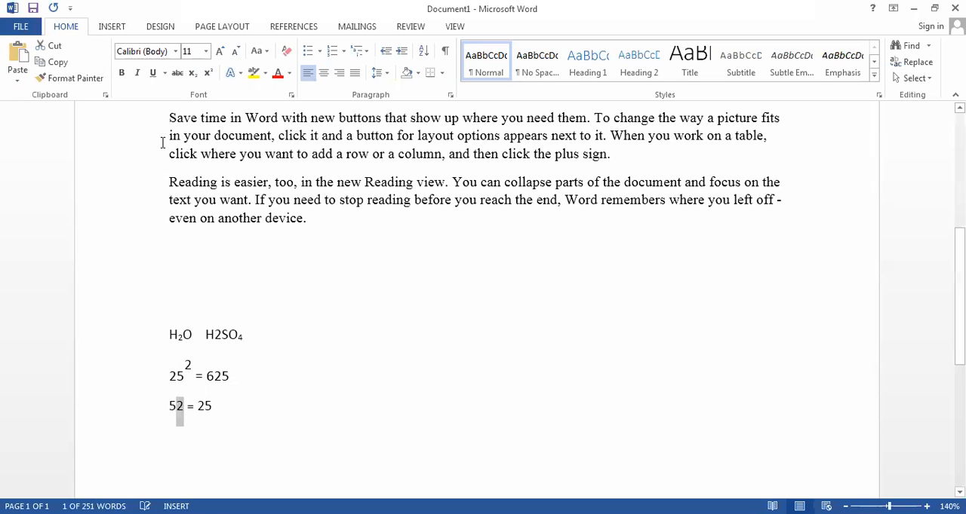
click(211, 78)
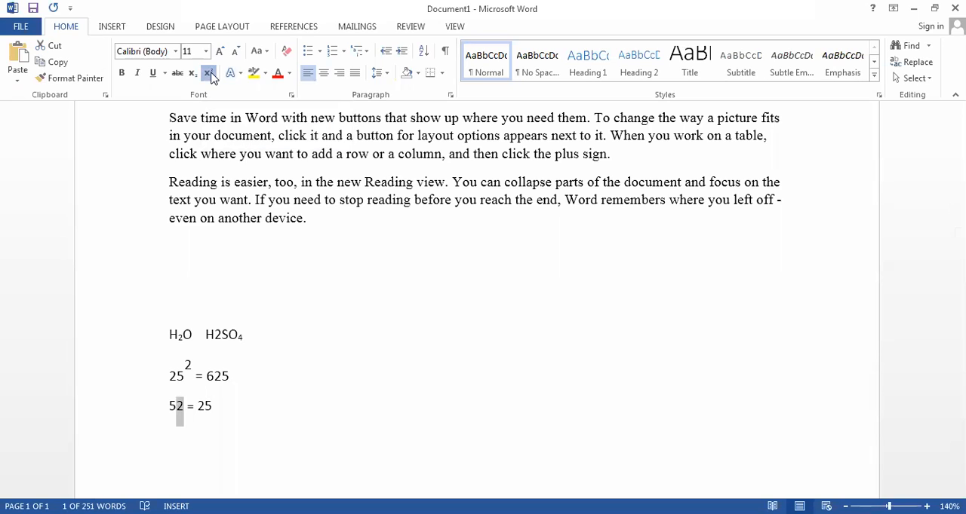
click(253, 439)
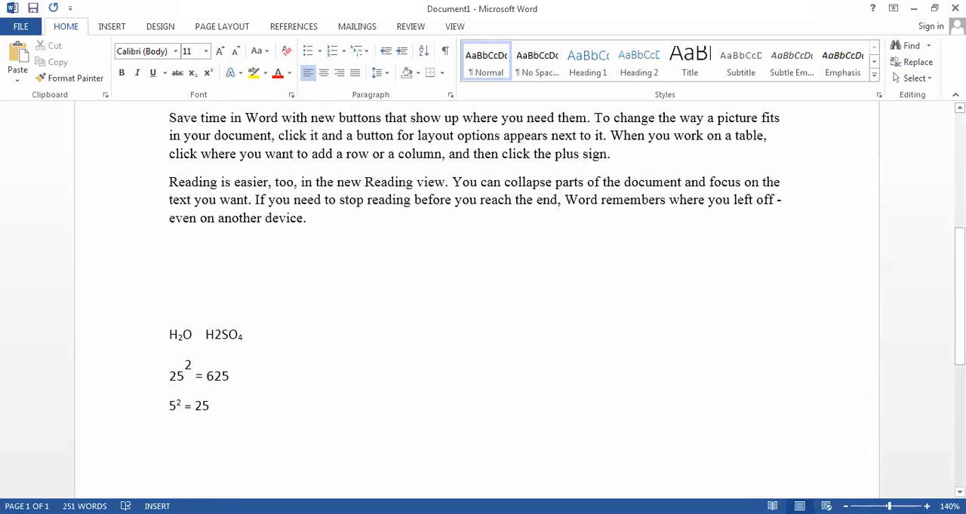
- Remove the strikethrough from the heading "Story of a Student"
scroll(477, 300, down, 5)
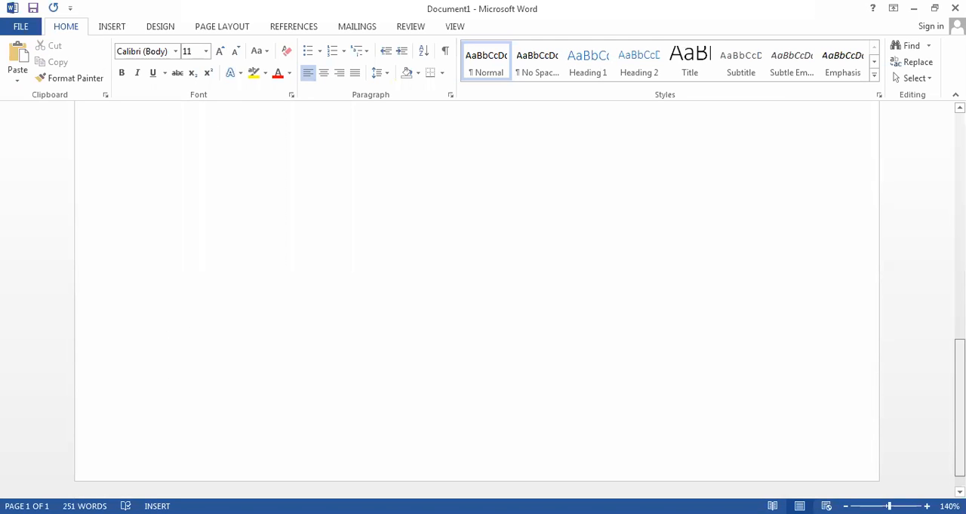
scroll(477, 300, up, 7)
scroll(769, 130, up, 5)
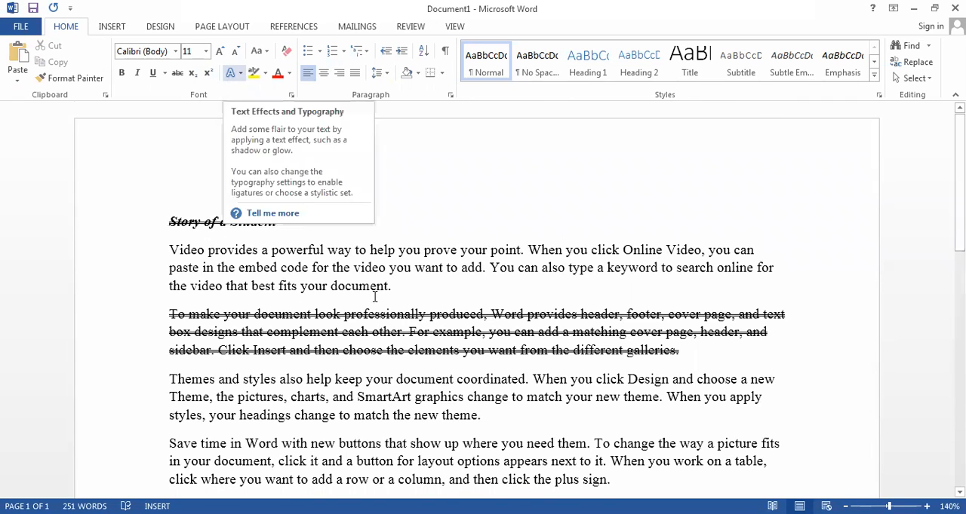
click(150, 210)
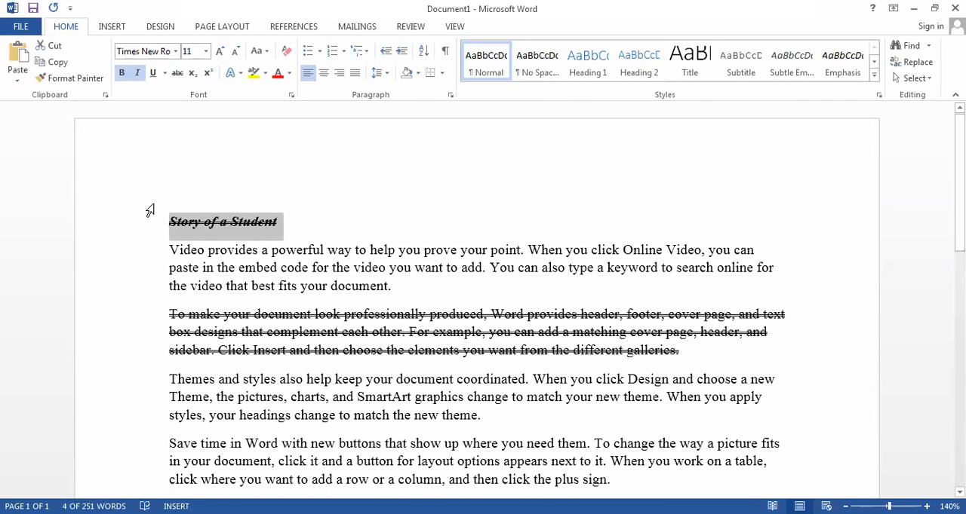
click(177, 73)
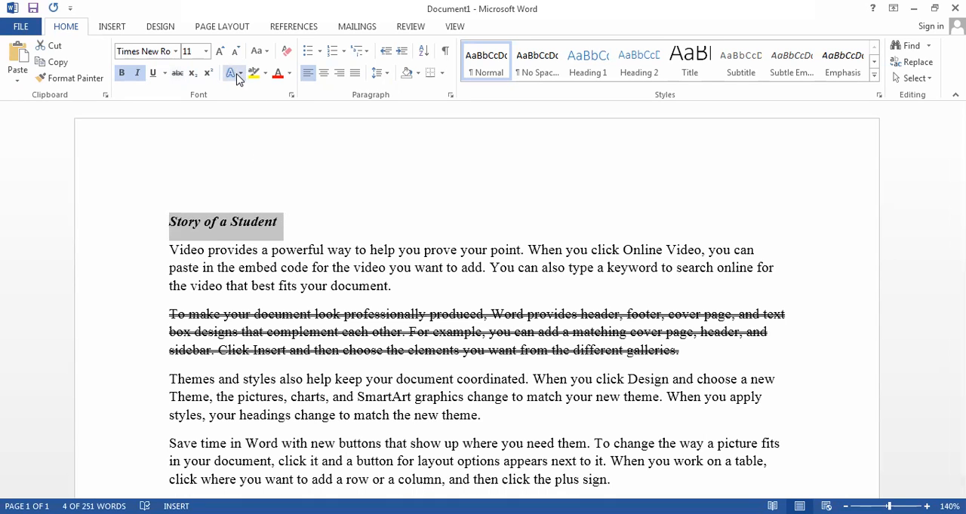
- Set the font color of the heading "Story of a Student" to standard red and underline it
click(290, 74)
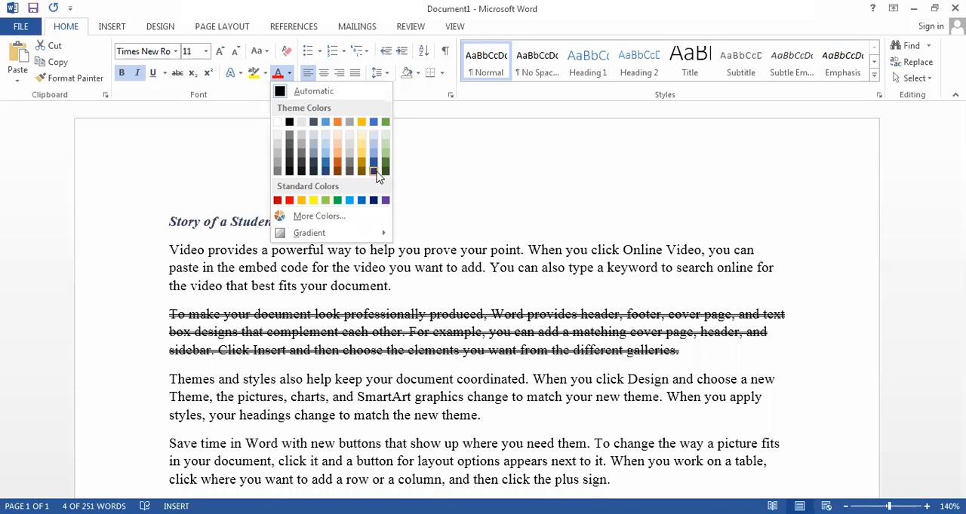
click(290, 200)
click(264, 244)
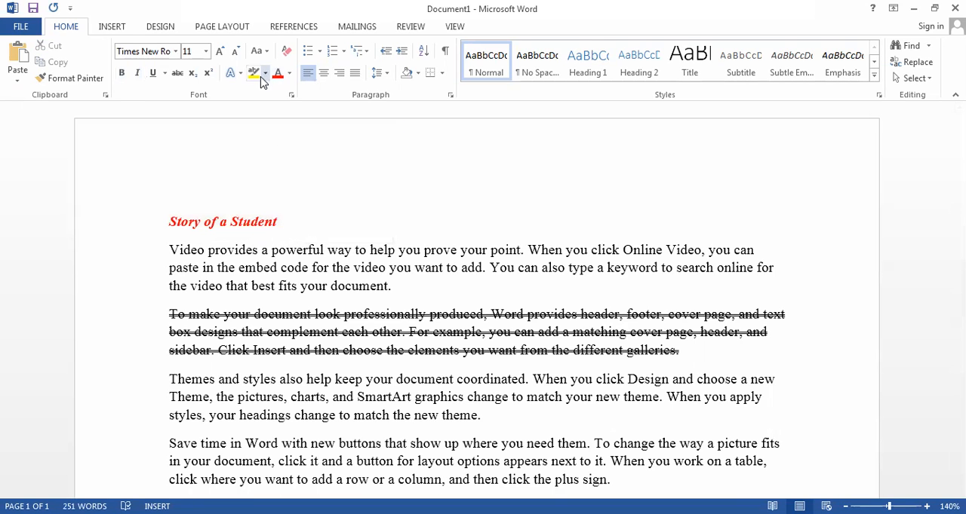
drag(286, 225, 100, 207)
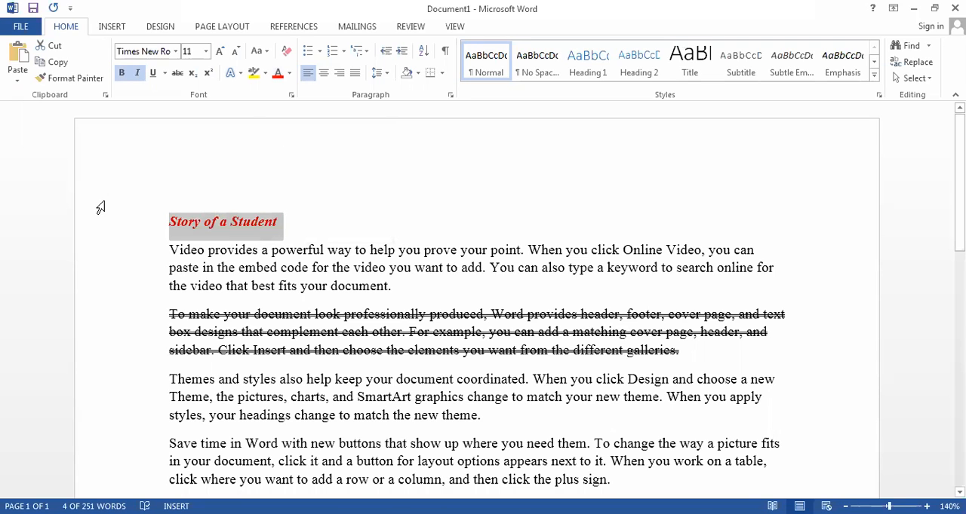
key(ctrl+u)
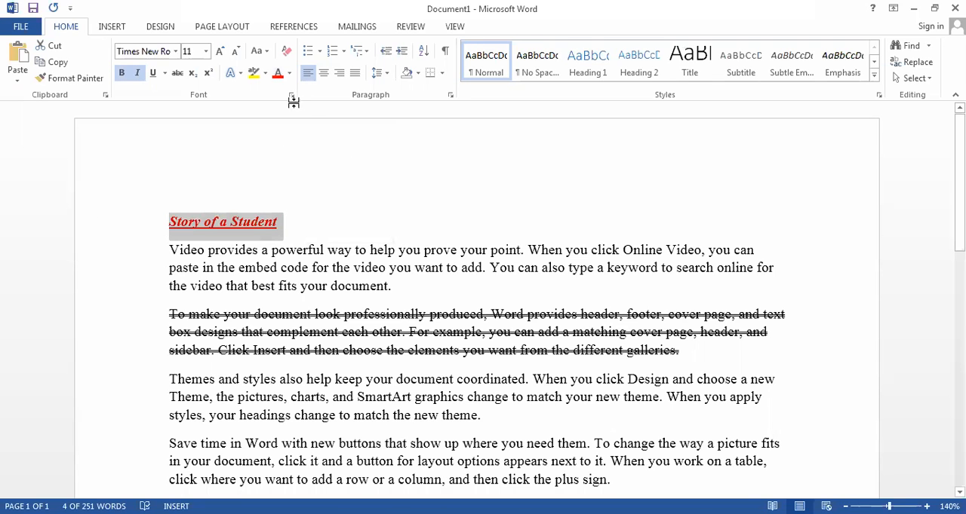
- Highlight the heading "Story of a Student" in green and change the highlight to black
click(265, 74)
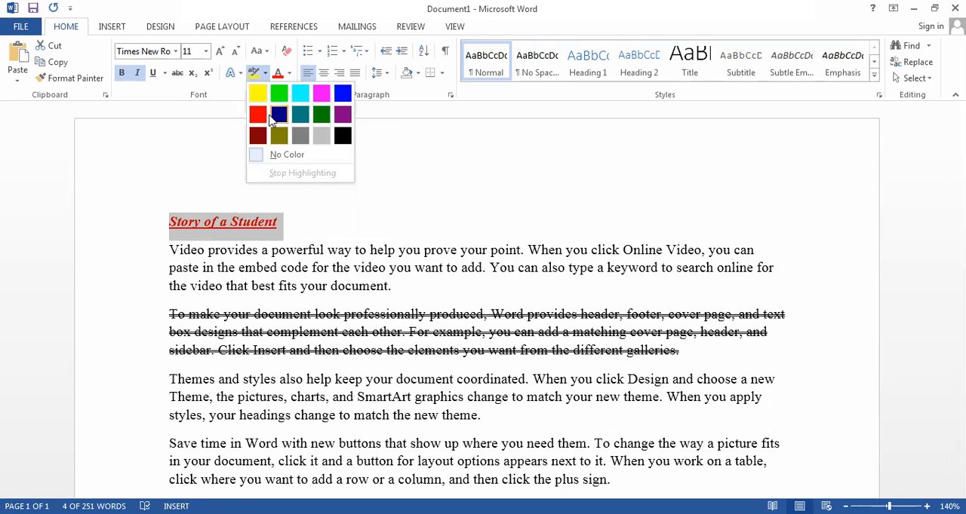
click(323, 114)
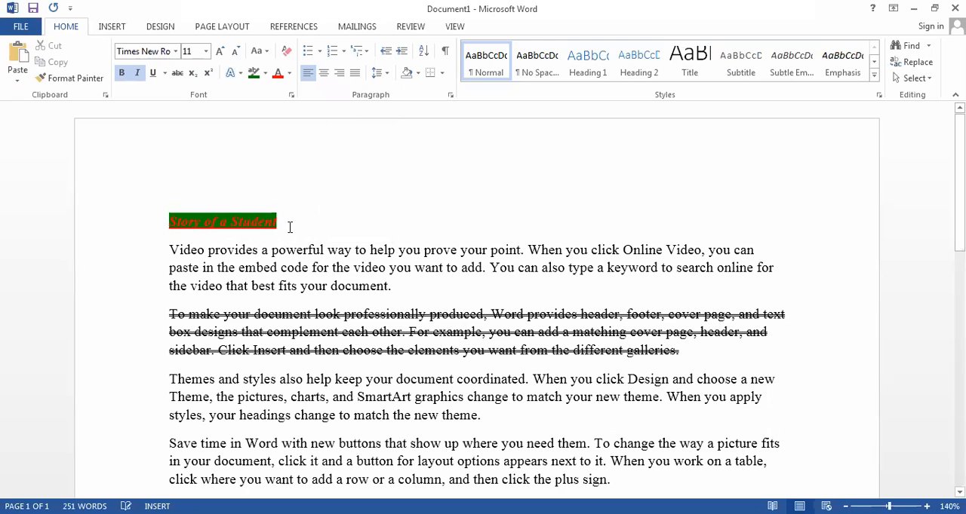
drag(289, 227, 133, 222)
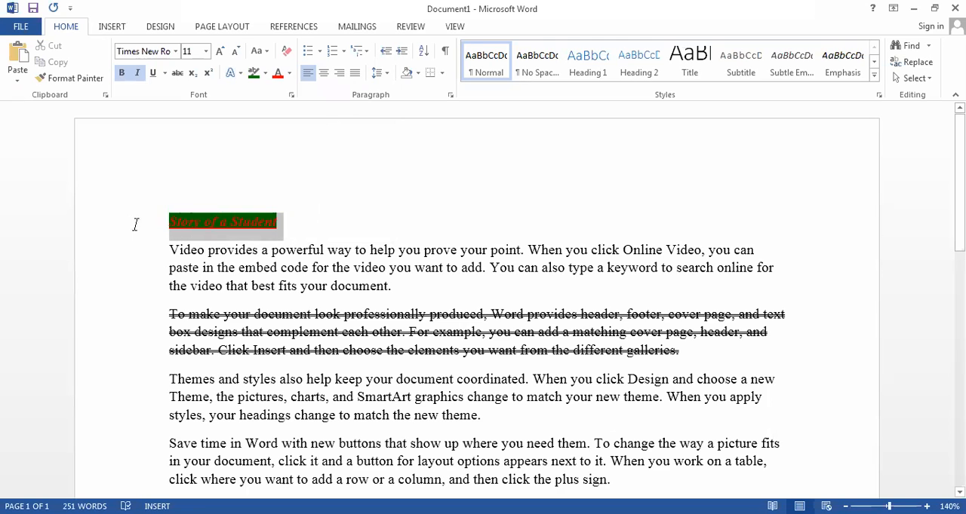
click(264, 74)
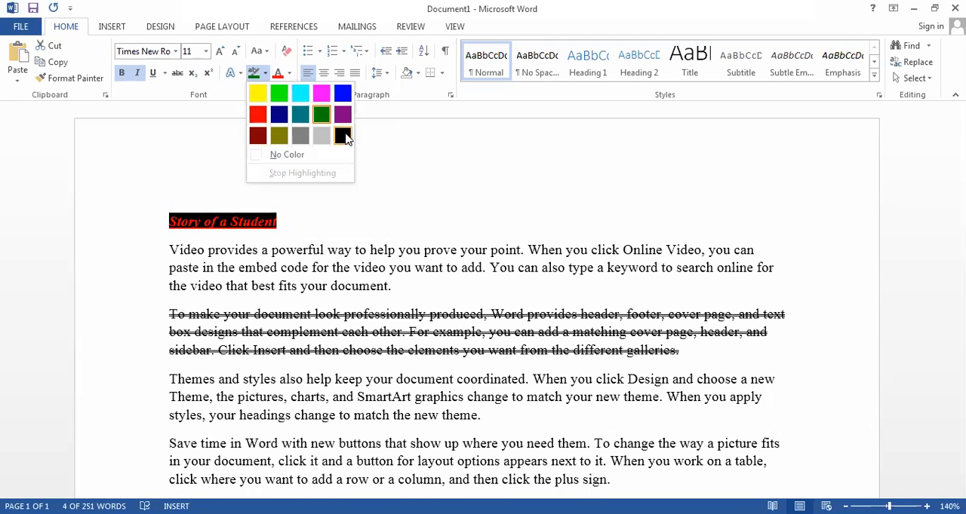
click(344, 136)
- Remove the highlight color from the heading "Story of a Student"
click(86, 230)
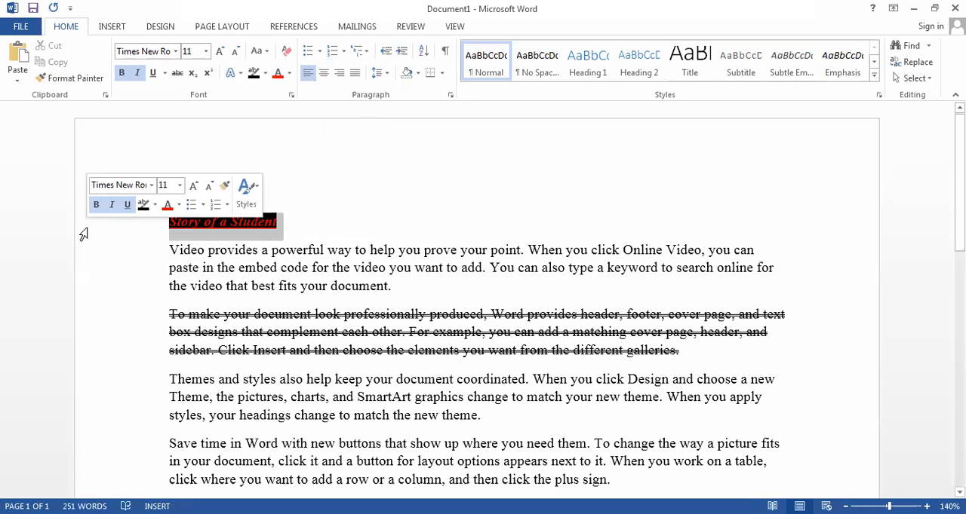
click(264, 73)
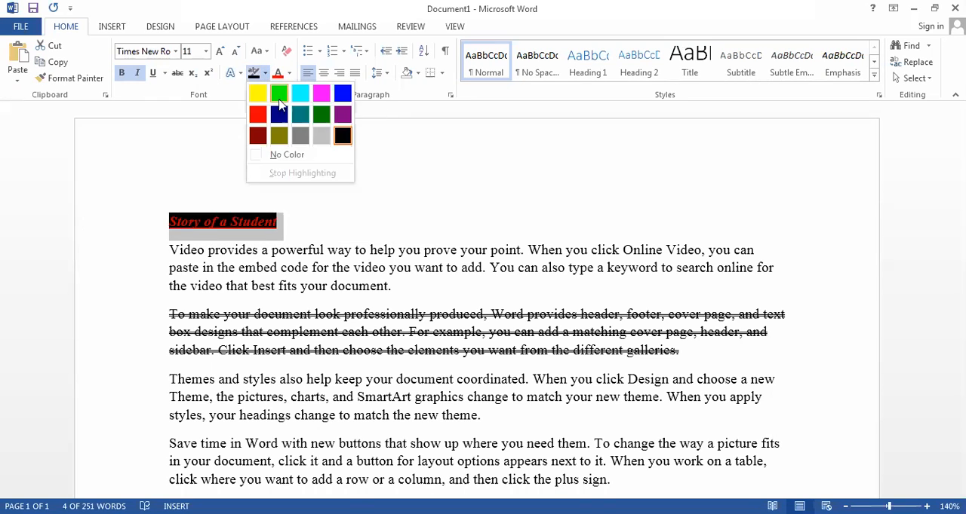
click(253, 154)
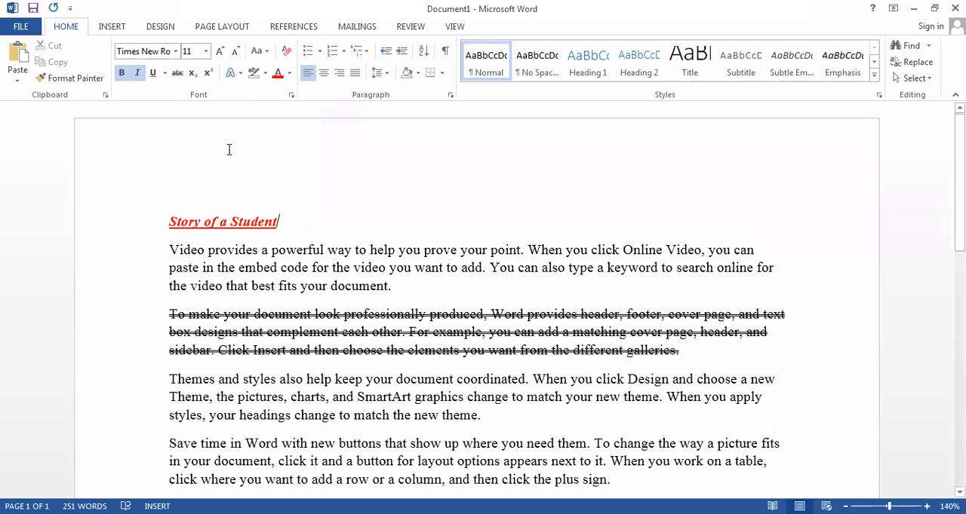
- Copy the heading "Story of a Student" and paste it twice on new lines directly below the original
click(266, 52)
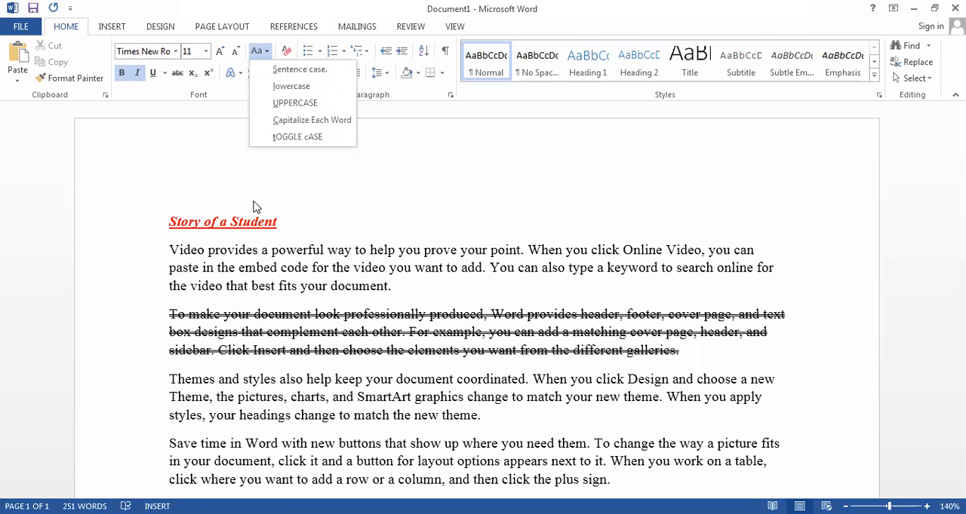
click(285, 230)
click(93, 219)
key(ctrl+c)
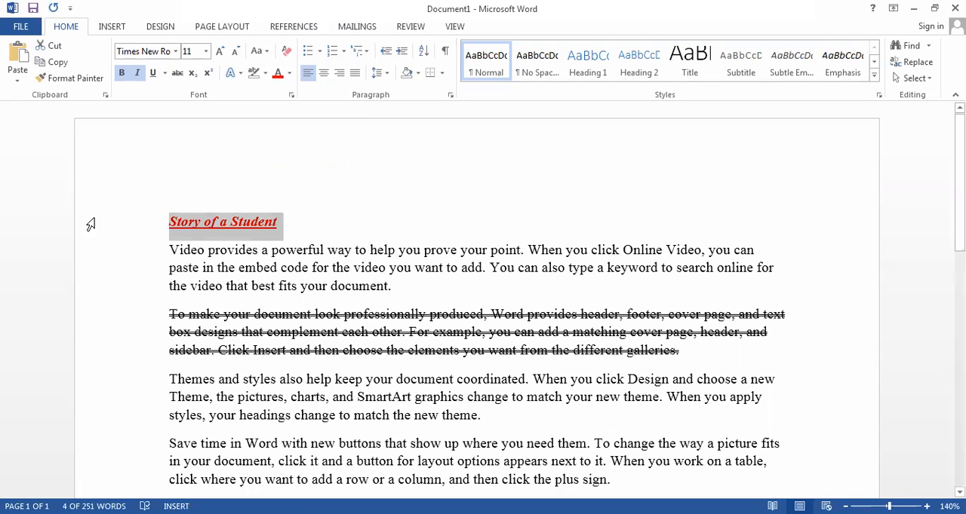
click(307, 226)
key(Return)
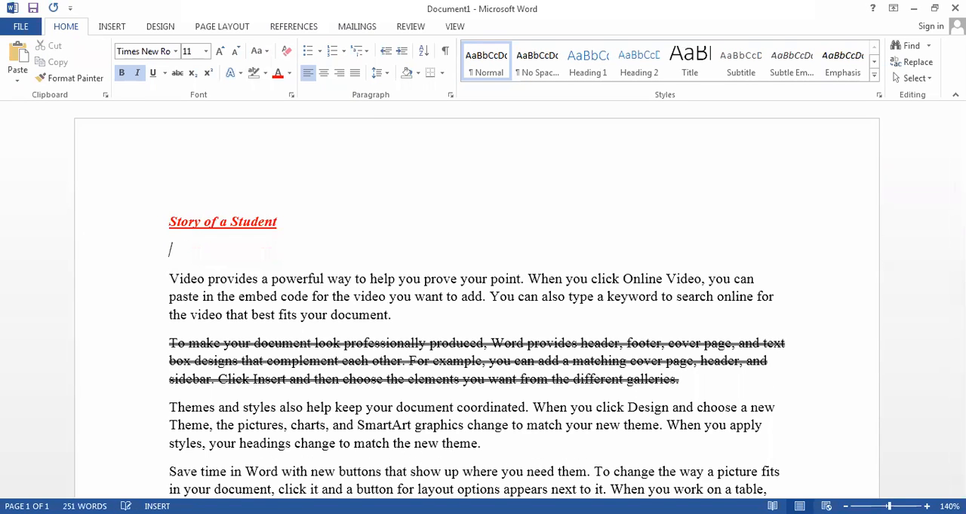
key(ctrl+v)
key(ctrl+v)
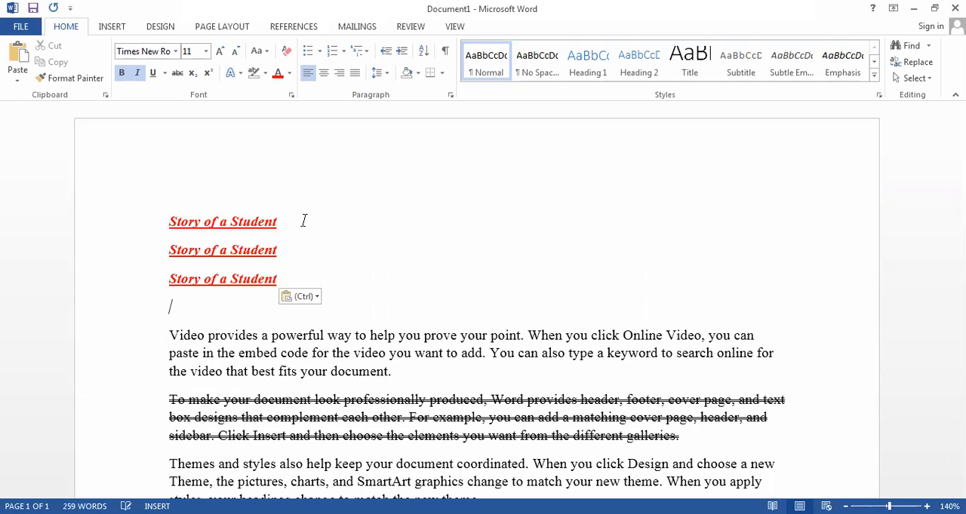
- Remove the underline from all three "Story of a Student" lines
drag(281, 283, 173, 178)
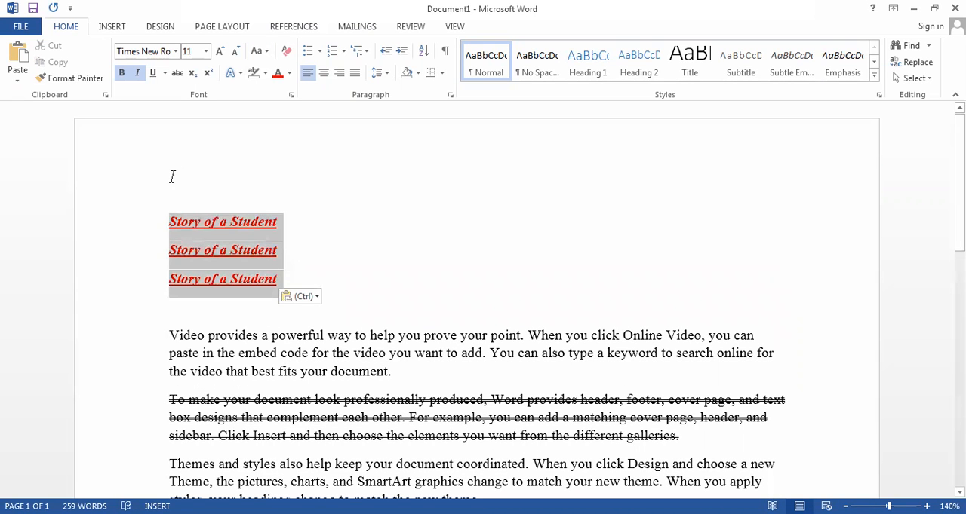
click(153, 73)
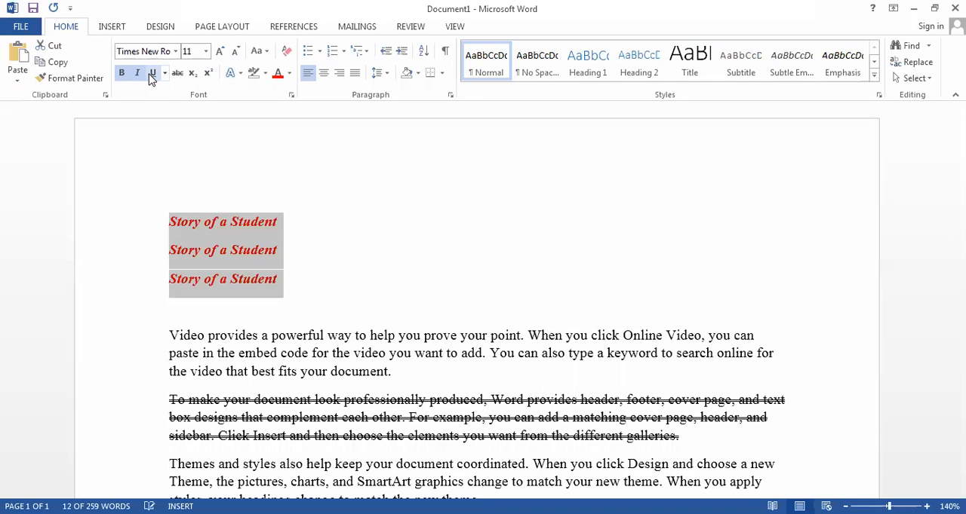
click(266, 51)
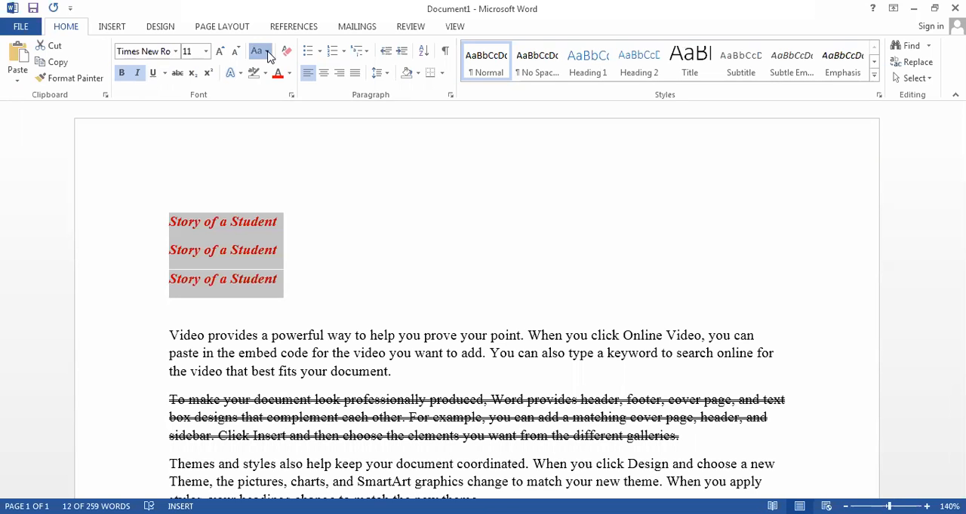
click(294, 246)
click(275, 237)
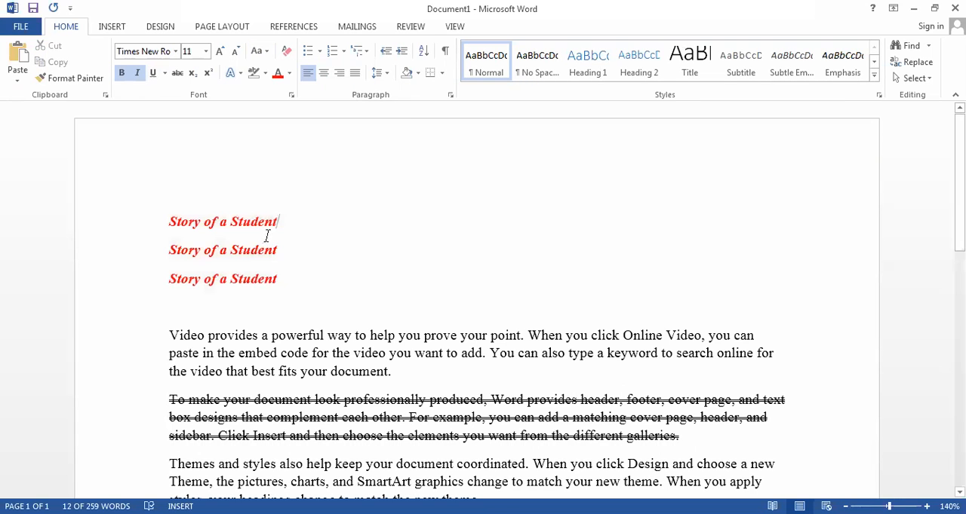
- Apply the Sentence case option to the first "Story of a Student" line
drag(279, 222, 142, 222)
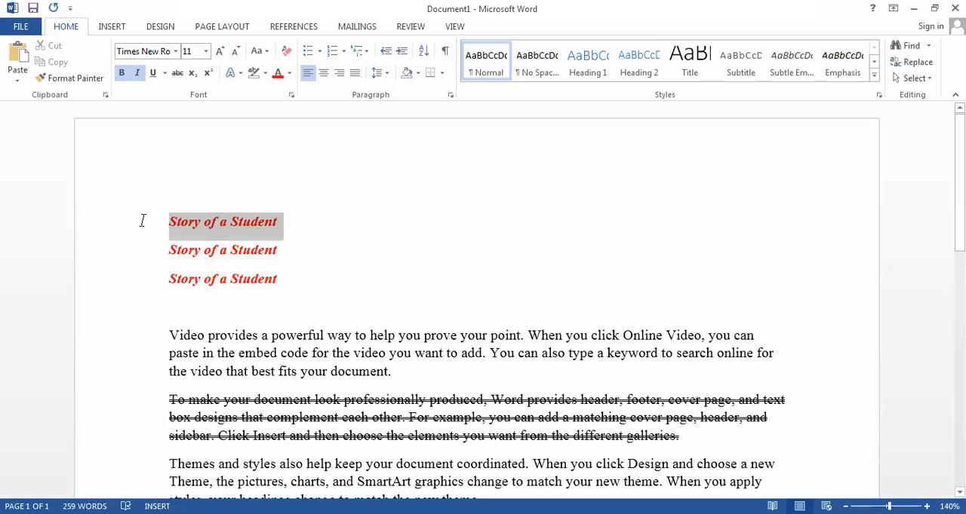
click(266, 52)
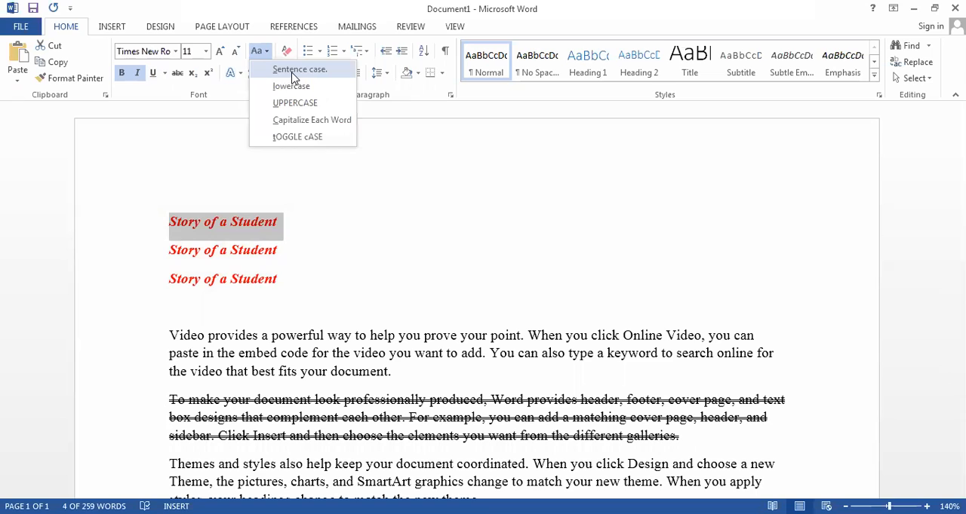
click(293, 72)
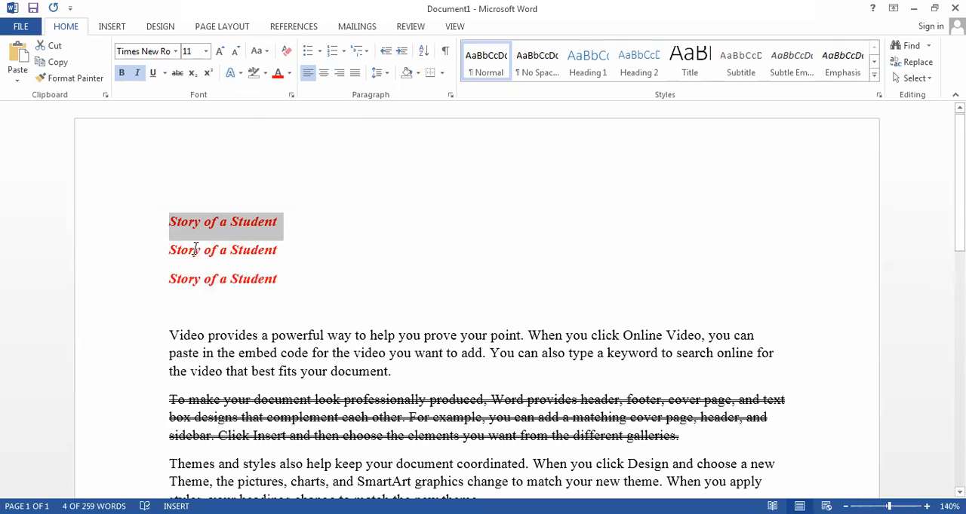
- Remove the italic formatting from all three "Story of a Student" lines
drag(273, 290, 99, 210)
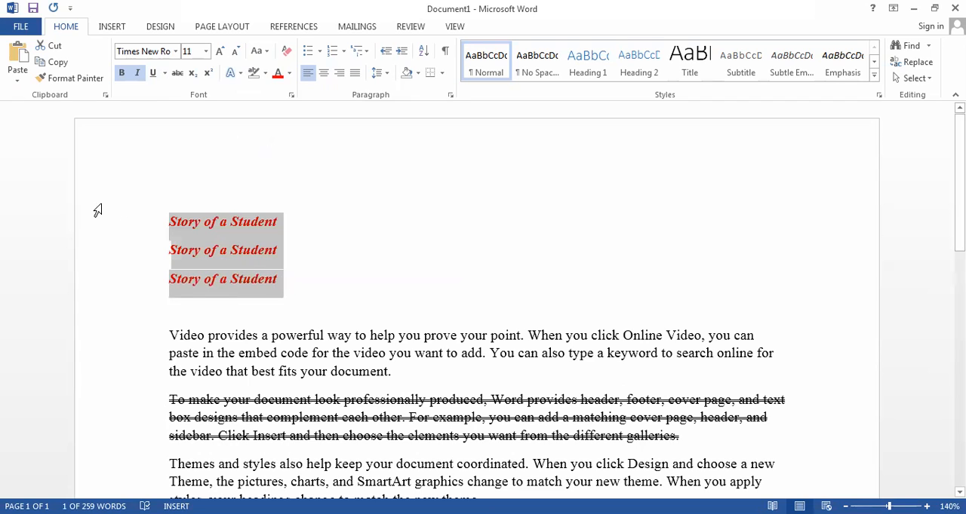
key(ctrl+i)
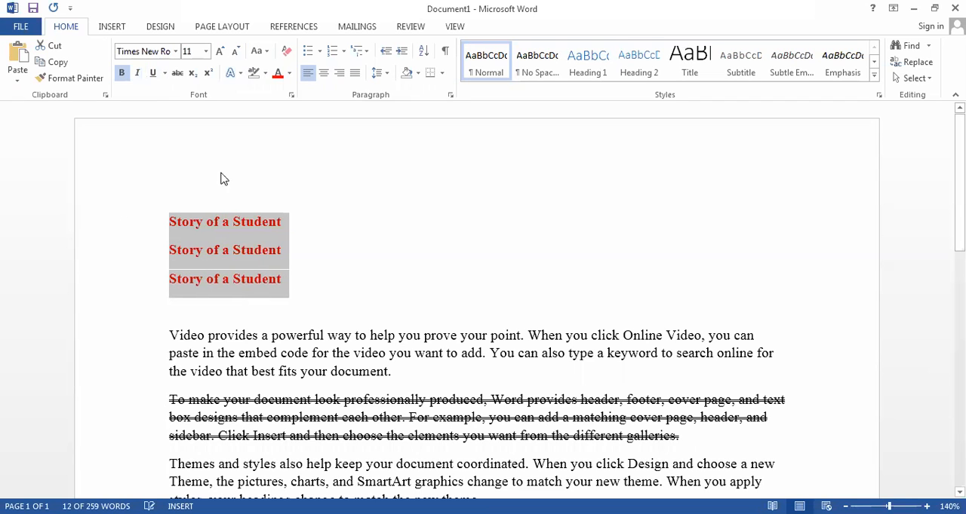
click(296, 283)
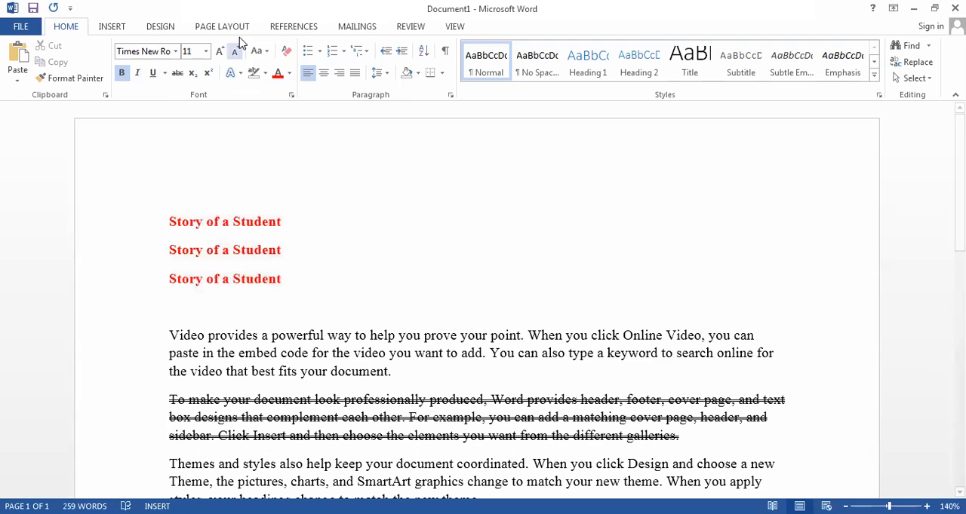
- Change the first "Story of a Student" line to lowercase
drag(289, 221, 147, 227)
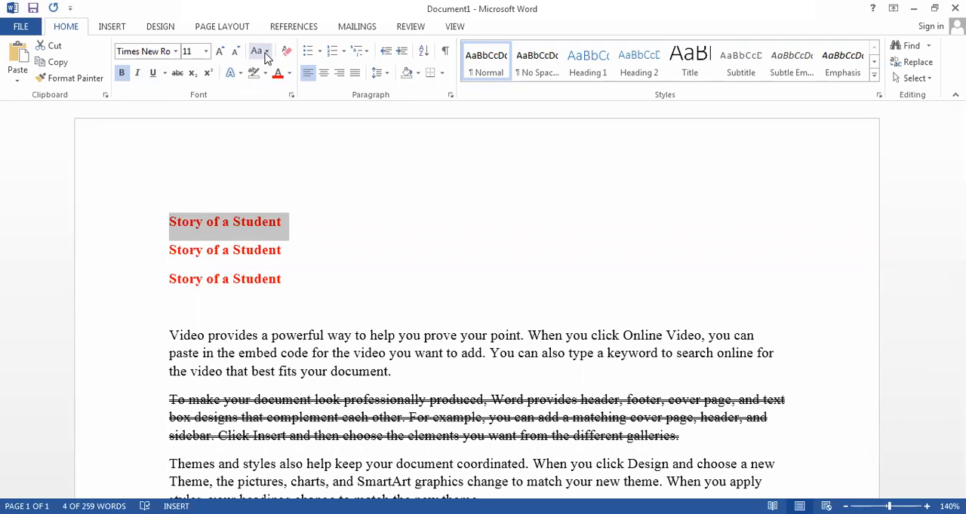
click(261, 52)
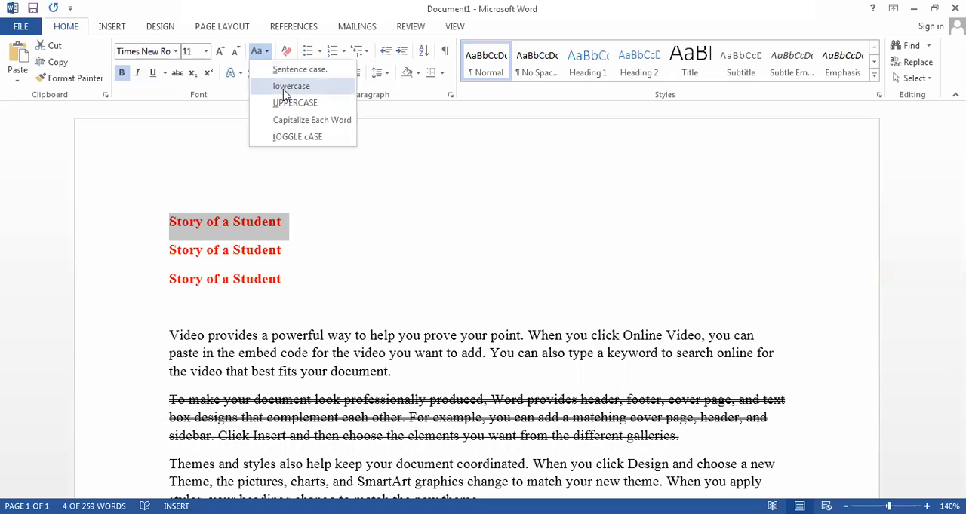
click(290, 87)
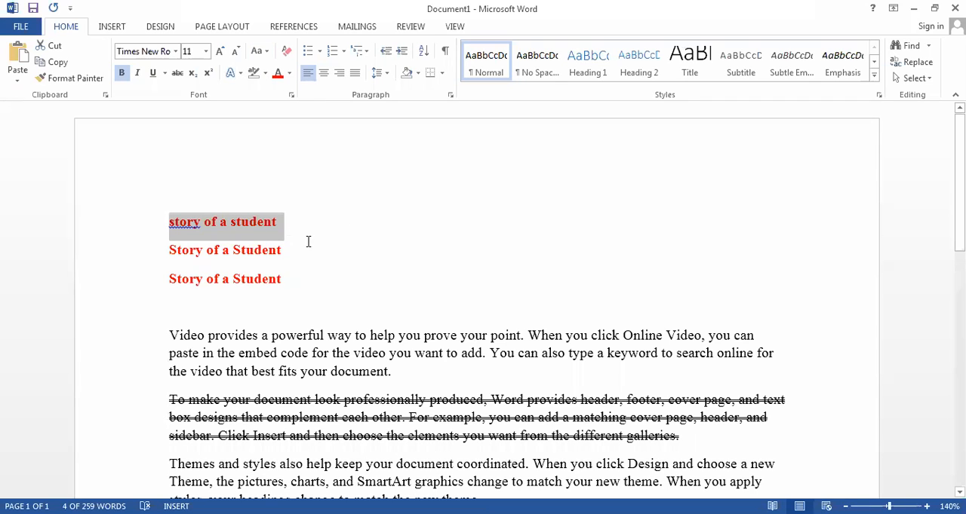
- Change the second "Story of a Student" line to UPPERCASE
click(281, 254)
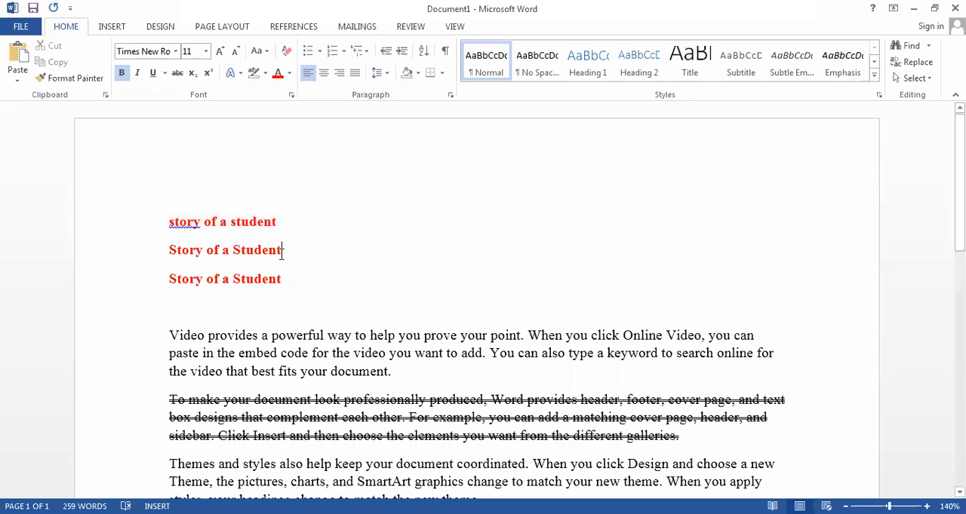
drag(287, 252, 115, 249)
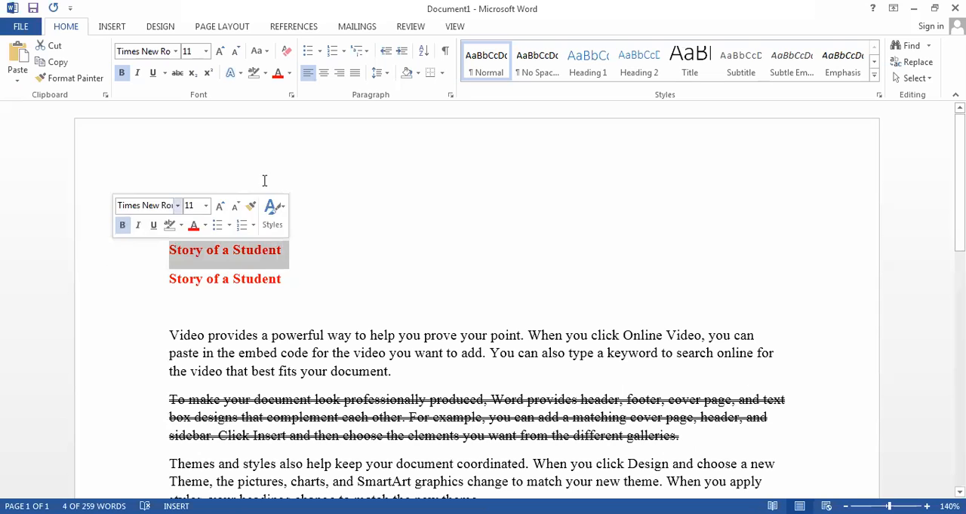
click(268, 55)
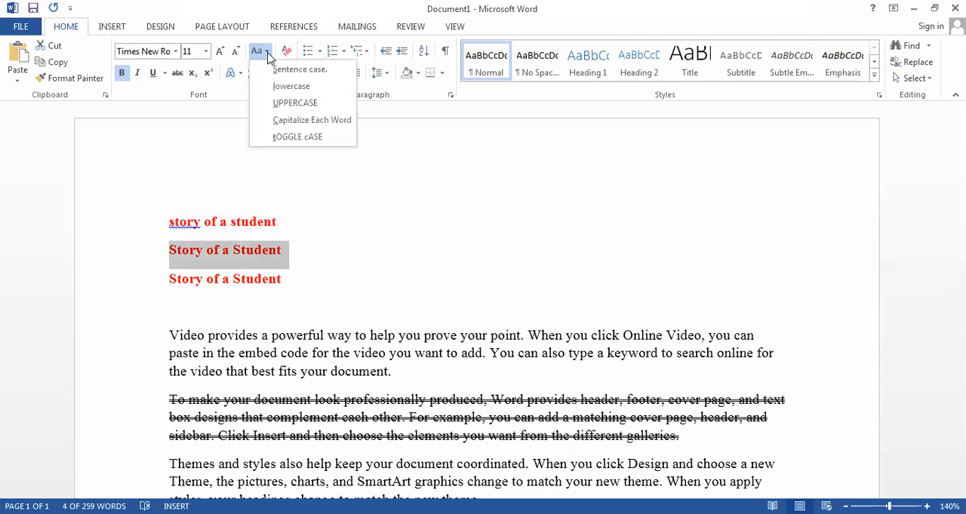
click(295, 106)
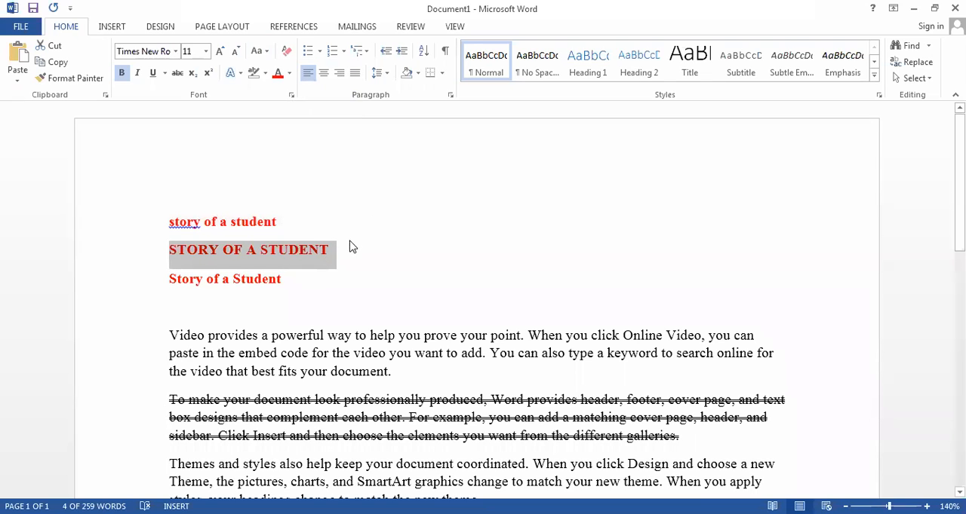
- Apply Capitalize Each Word to the third "Story of a Student" line
click(283, 282)
drag(284, 282, 172, 281)
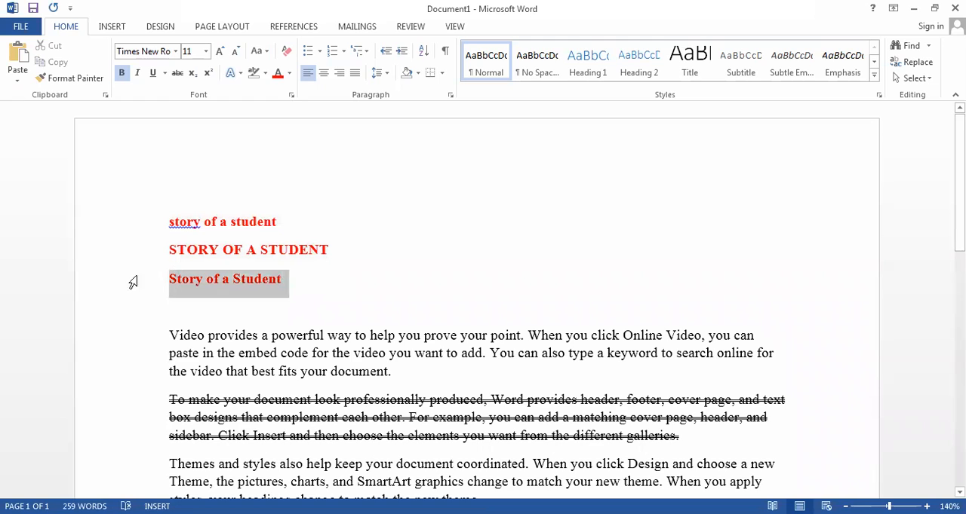
click(265, 53)
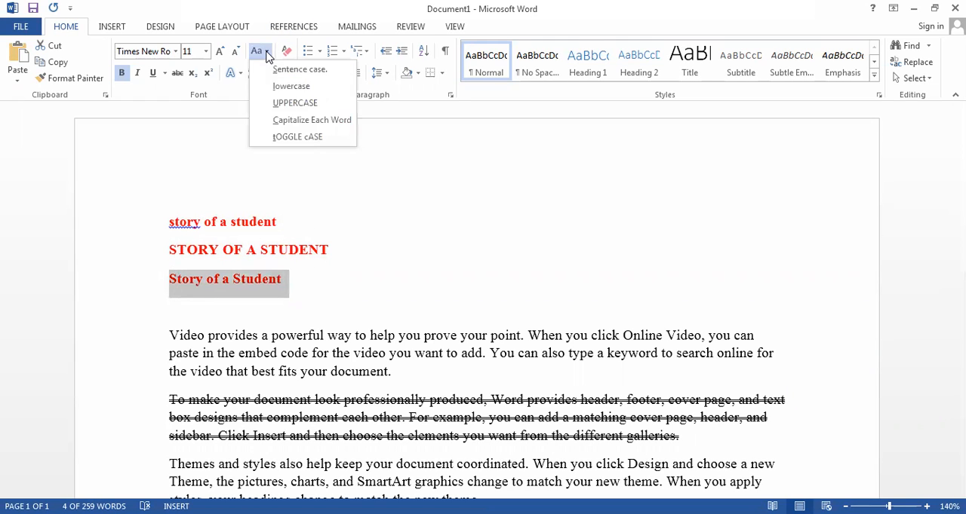
click(309, 125)
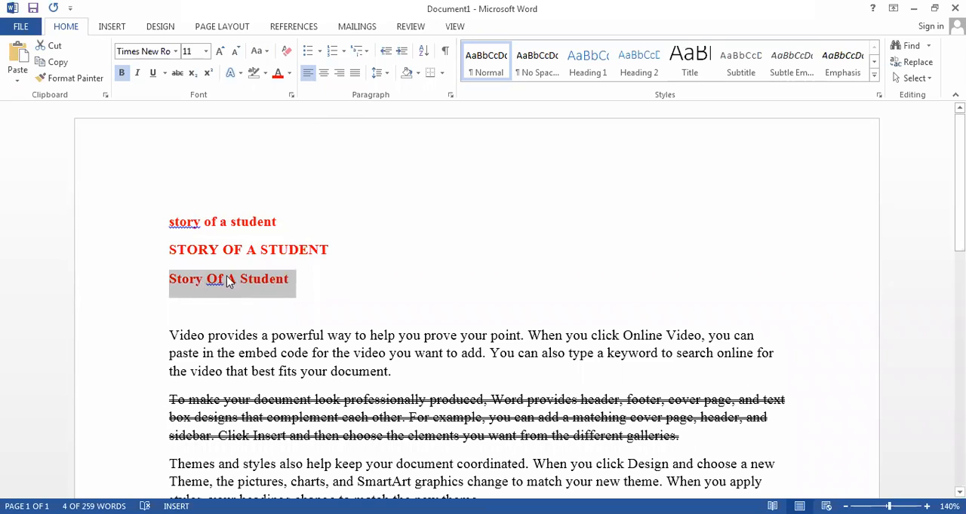
click(178, 291)
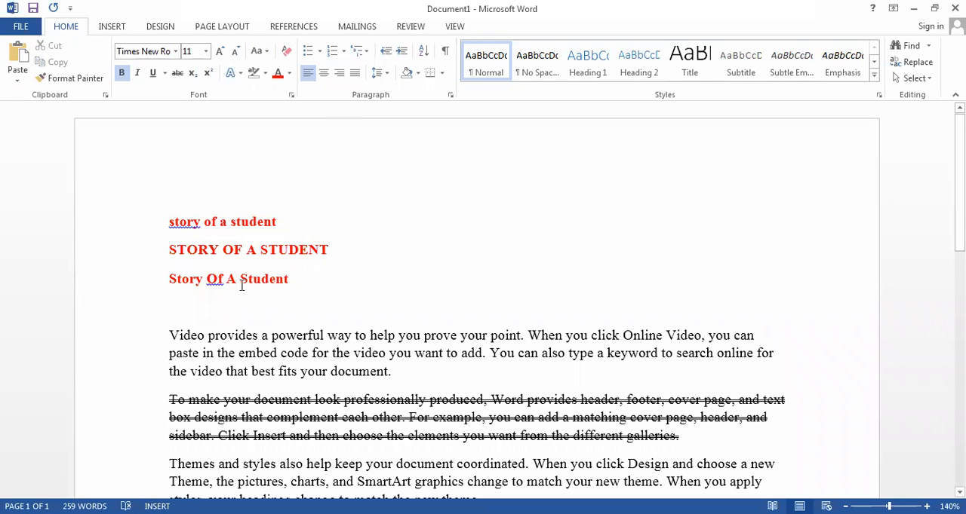
click(289, 283)
- Increase the font size of the lowercase "story of a student" line stepwise to 20 with Grow Font
drag(276, 222, 163, 216)
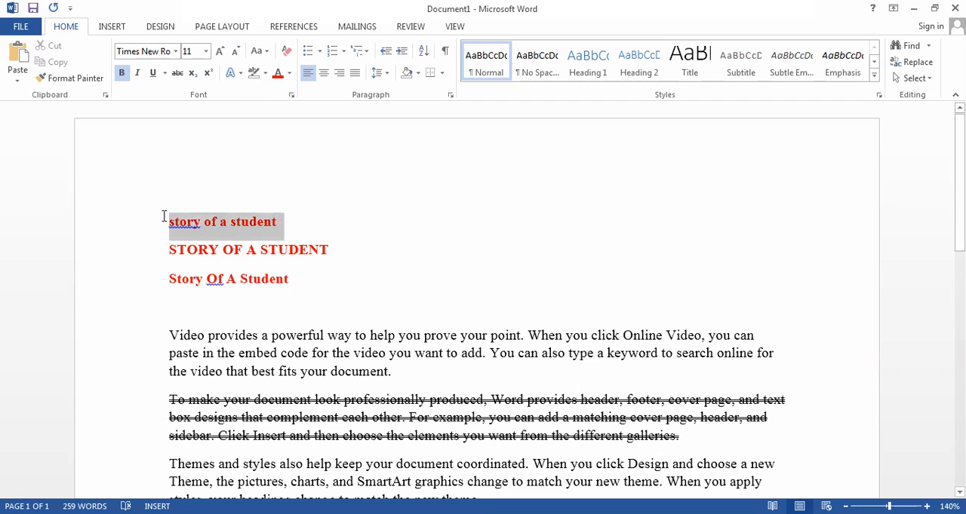
click(220, 51)
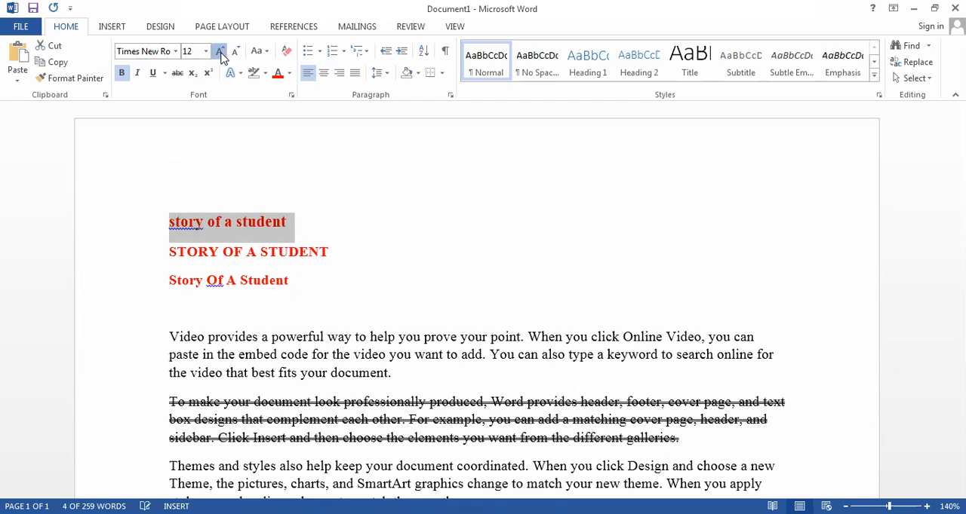
click(220, 51)
click(220, 51)
click(220, 51)
click(220, 51)
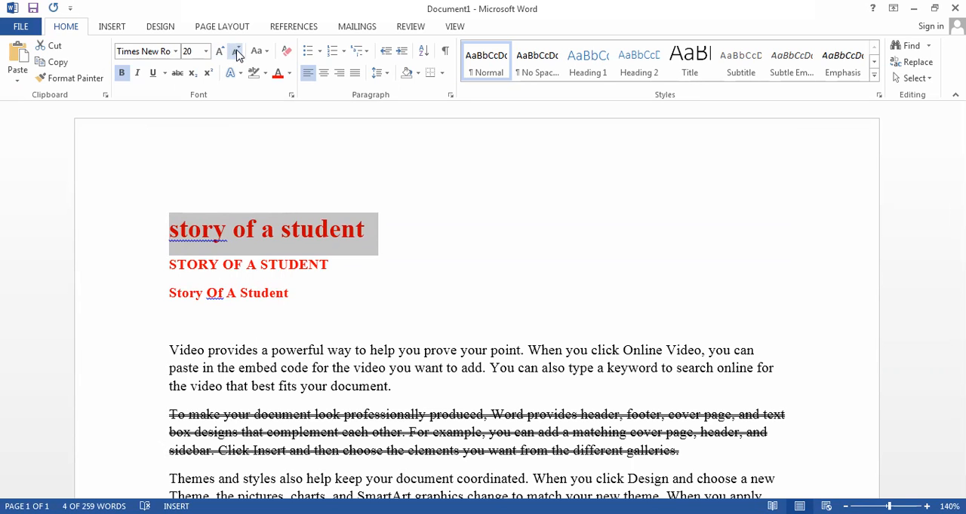
- Decrease the font size of the lowercase "story of a student" line stepwise to 9 with Shrink Font
click(236, 54)
click(237, 54)
click(236, 54)
click(236, 54)
click(236, 55)
click(236, 54)
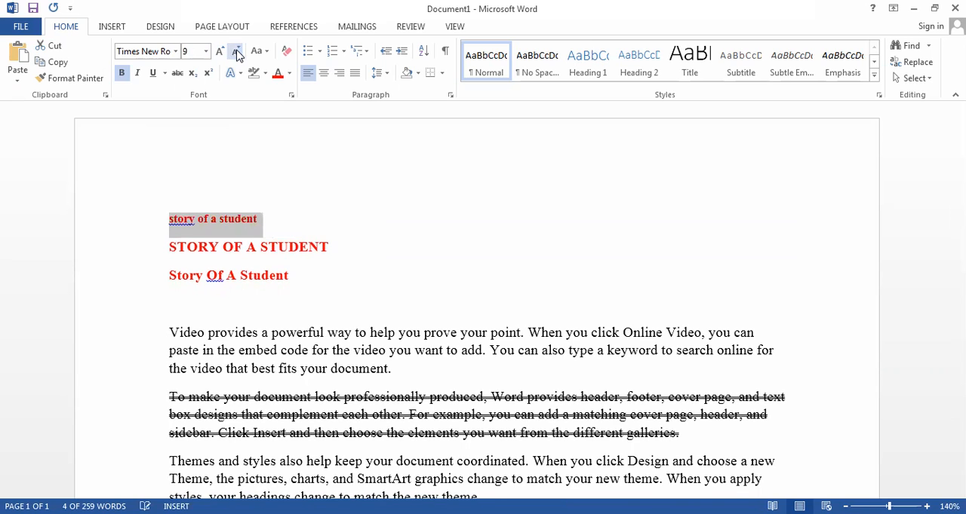